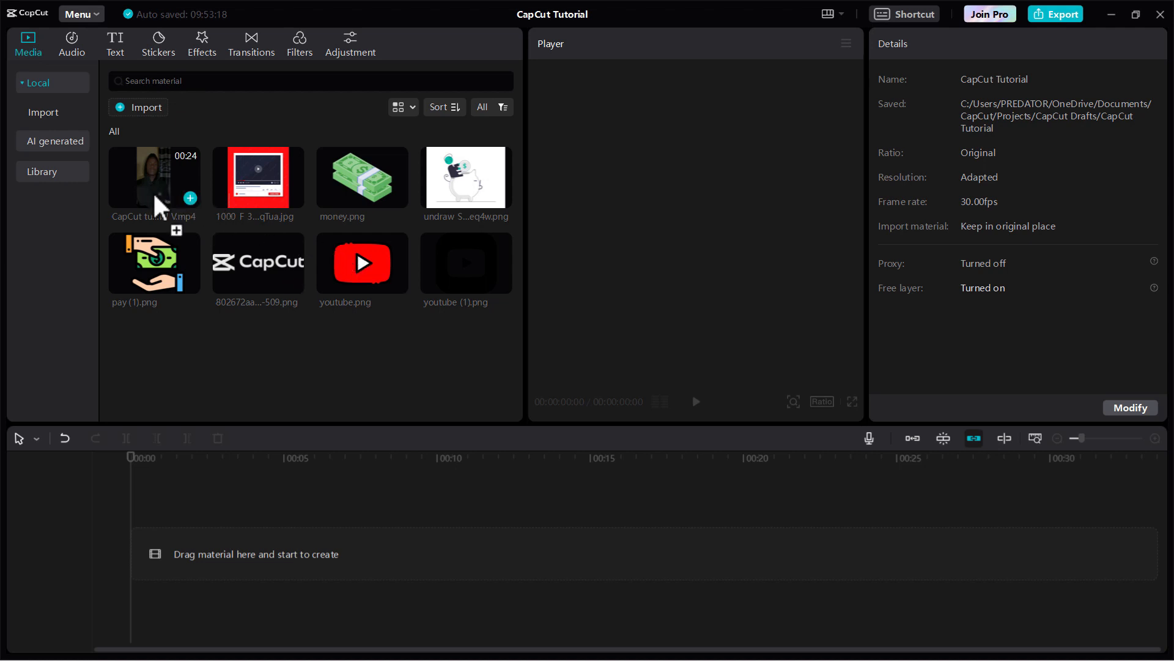
Place the 24-second CapCut tutorial V.mp4 clip at the start of the empty timeline and play its opening
{"action": "left_click_drag", "start_coordinate": [153, 192], "coordinate": [122, 553]}
{"action": "key", "text": "space"}
{"action": "key", "text": "space"}
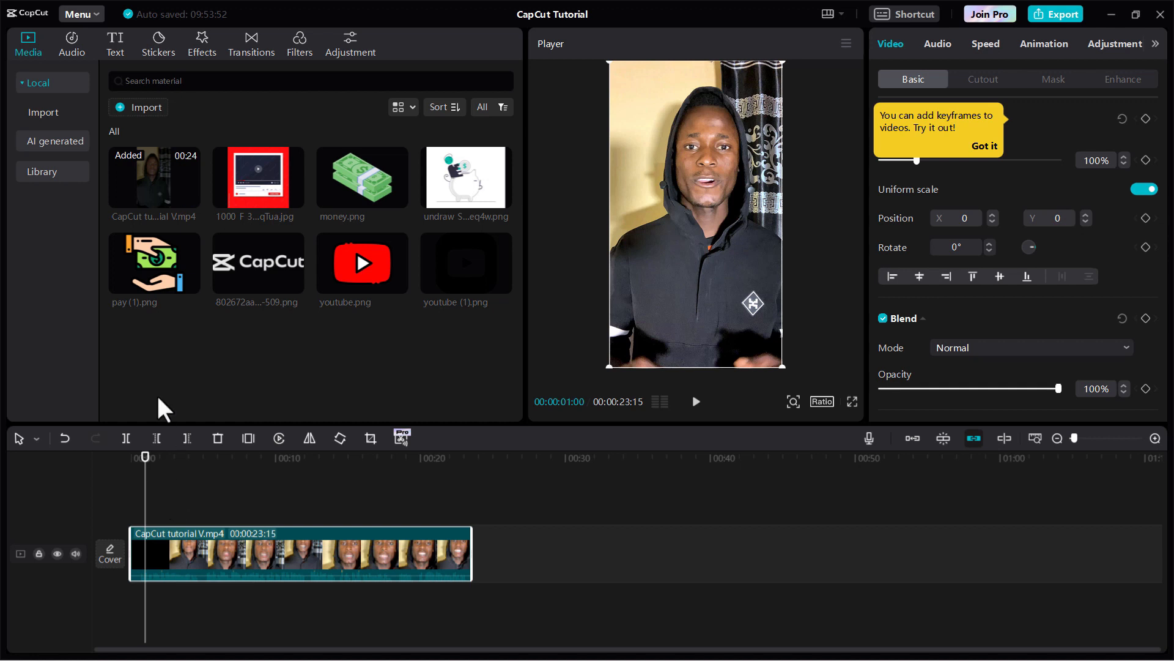
Generate auto captions for the clip with English as the spoken language
{"action": "left_click", "coordinate": [116, 46]}
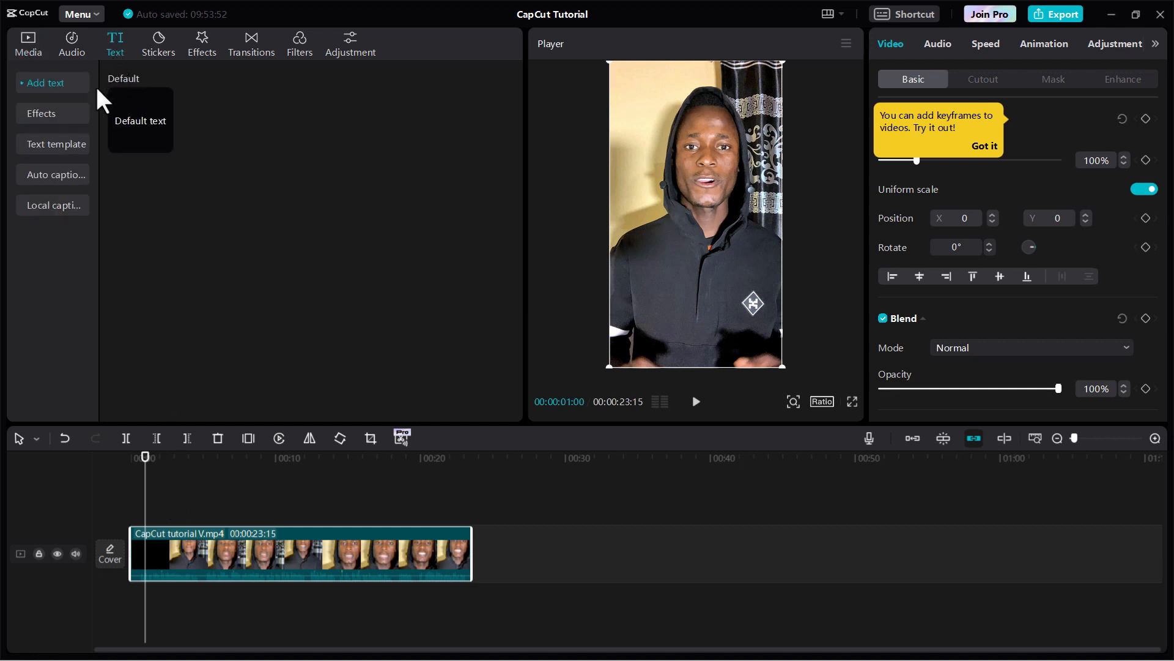
{"action": "left_click", "coordinate": [53, 174]}
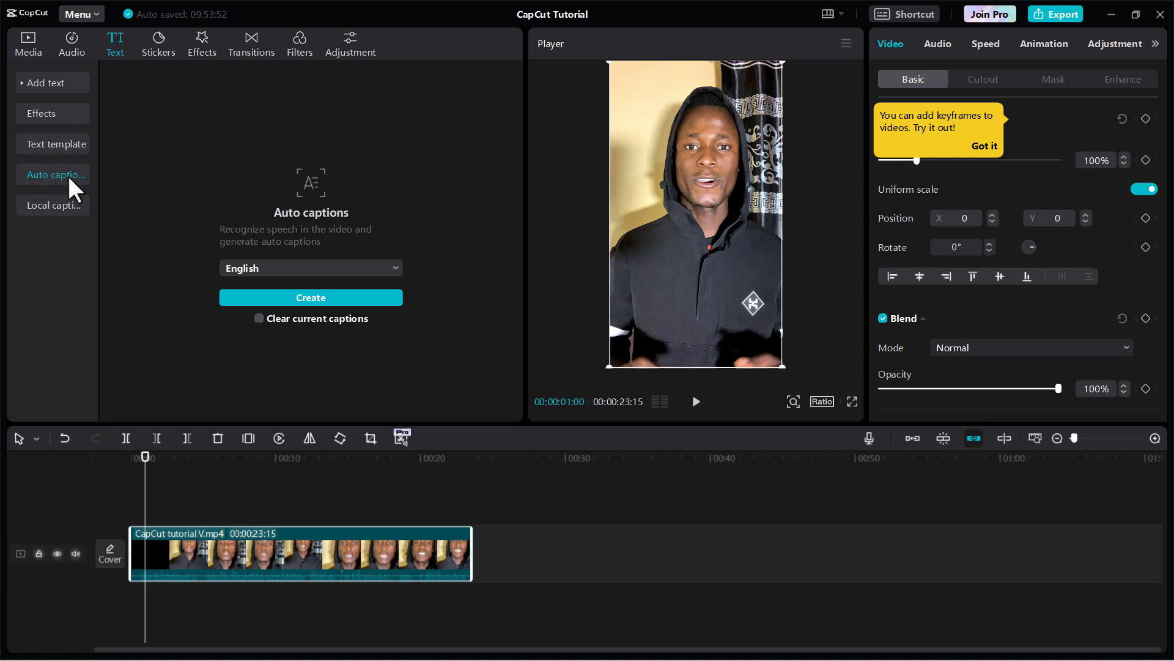
{"action": "left_click", "coordinate": [341, 264]}
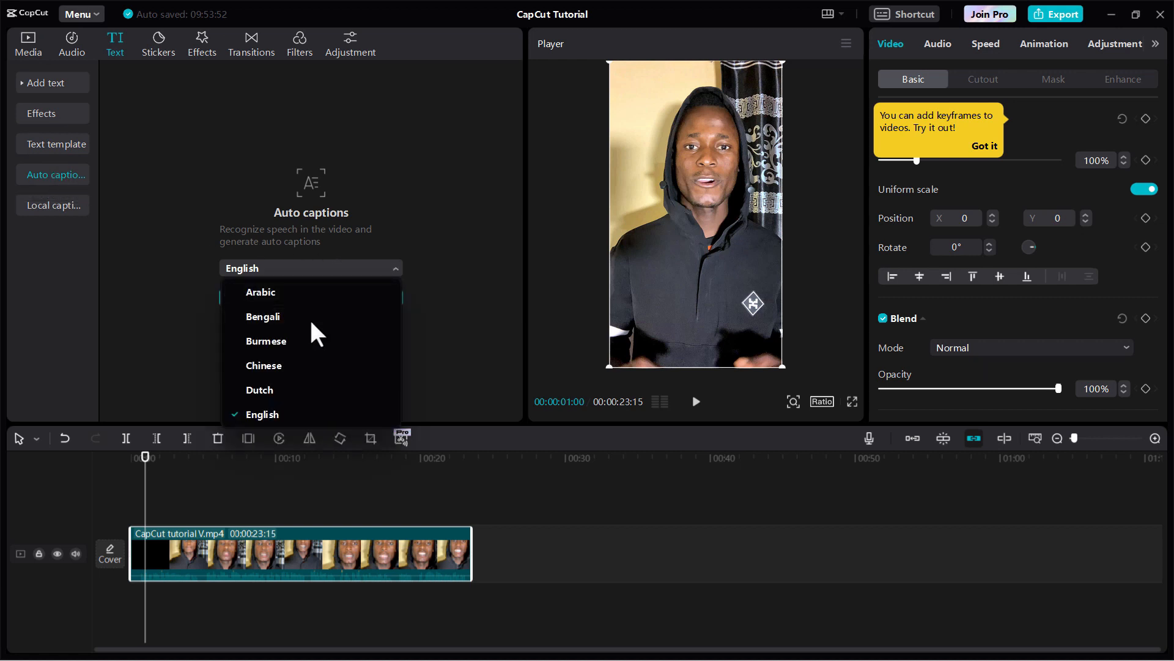
{"action": "left_click", "coordinate": [419, 238]}
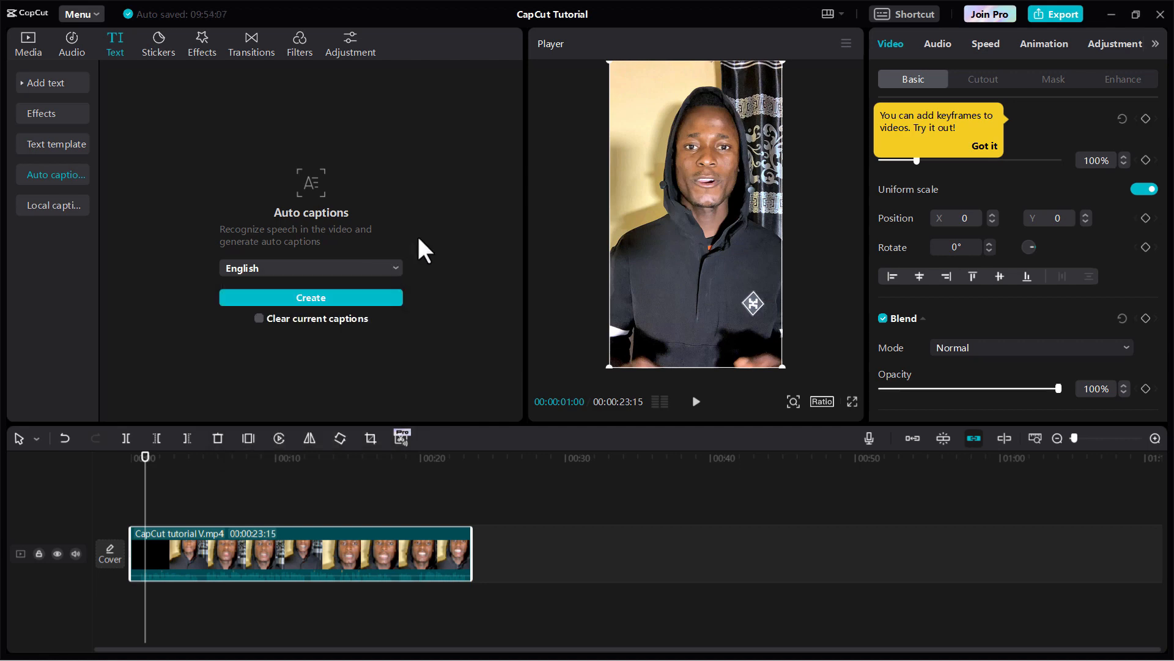
{"action": "left_click", "coordinate": [317, 298]}
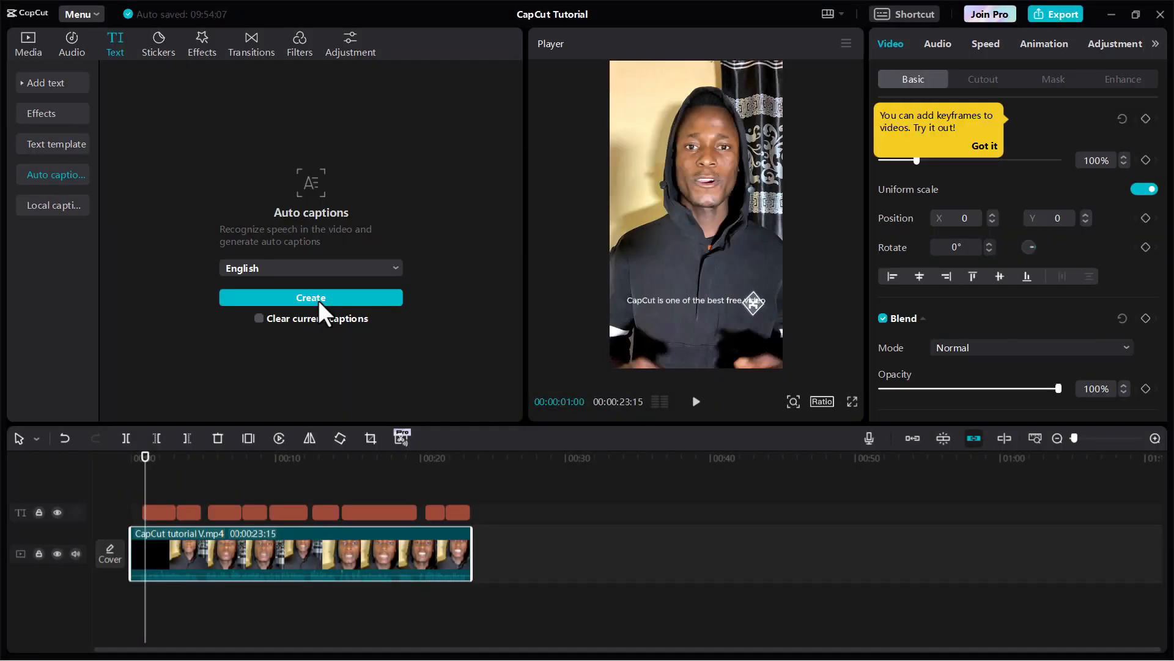
Apply the bold white caption template with the purple word highlight to the first caption only and scrub through it
{"action": "left_click", "coordinate": [176, 515]}
{"action": "left_click_drag", "start_coordinate": [181, 517], "coordinate": [160, 502]}
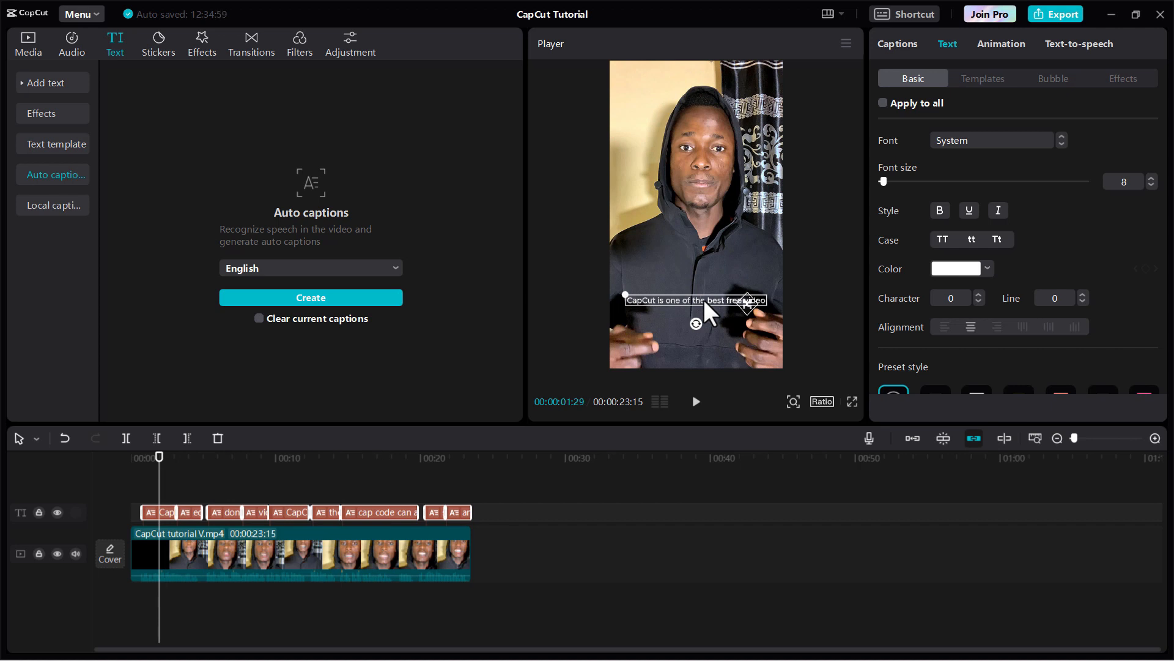
{"action": "left_click", "coordinate": [168, 486]}
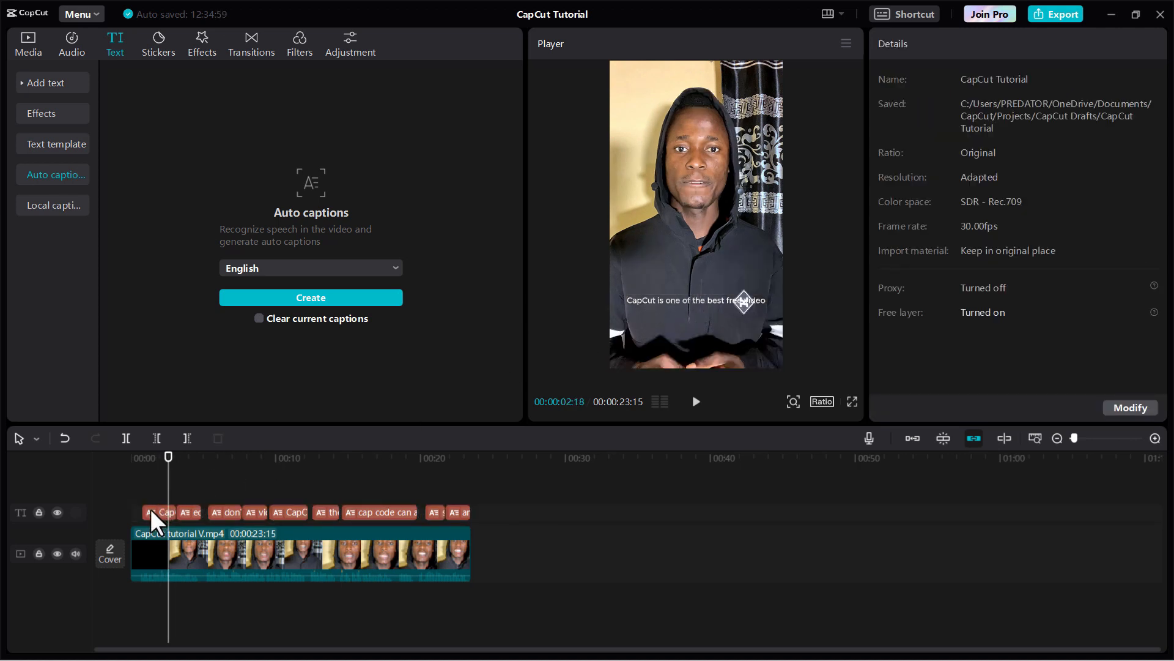
{"action": "left_click", "coordinate": [149, 509]}
{"action": "left_click_drag", "start_coordinate": [167, 478], "coordinate": [159, 475]}
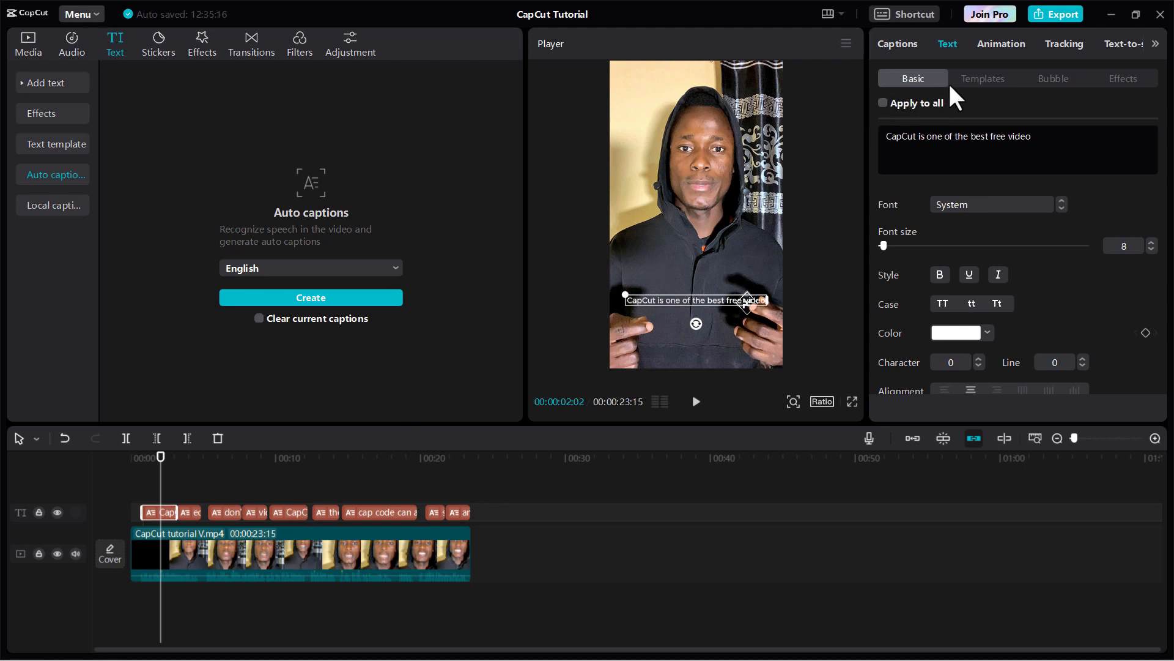
{"action": "left_click", "coordinate": [976, 82]}
{"action": "scroll", "coordinate": [974, 184], "scroll_direction": "down", "scroll_amount": 3}
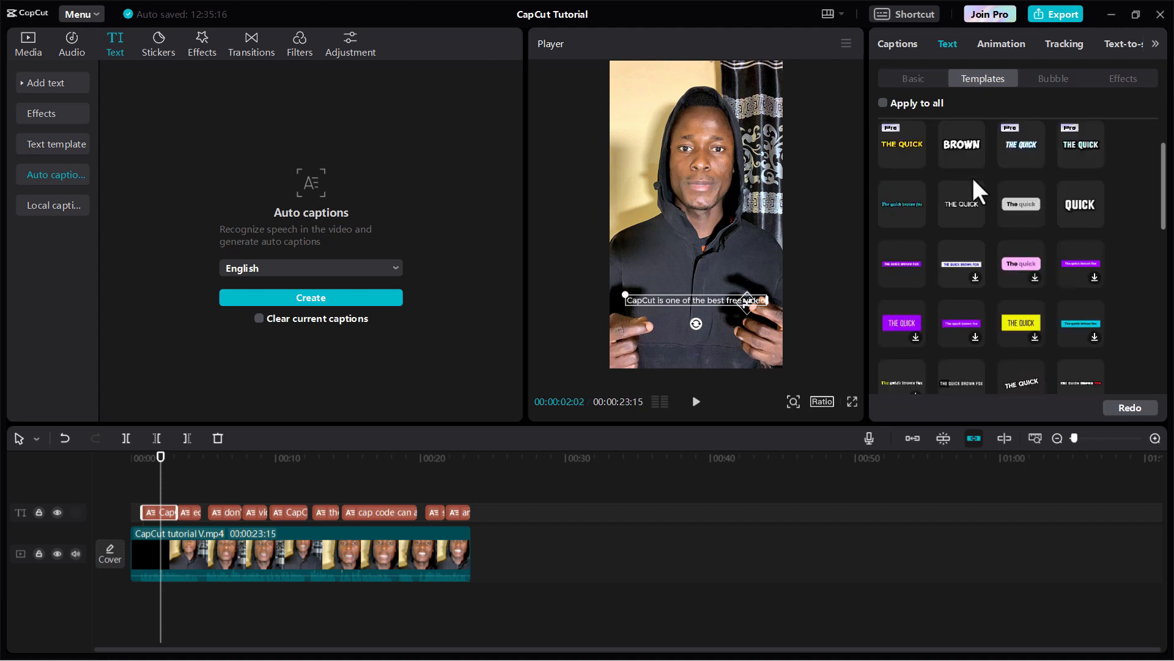
{"action": "scroll", "coordinate": [973, 177], "scroll_direction": "down", "scroll_amount": 1}
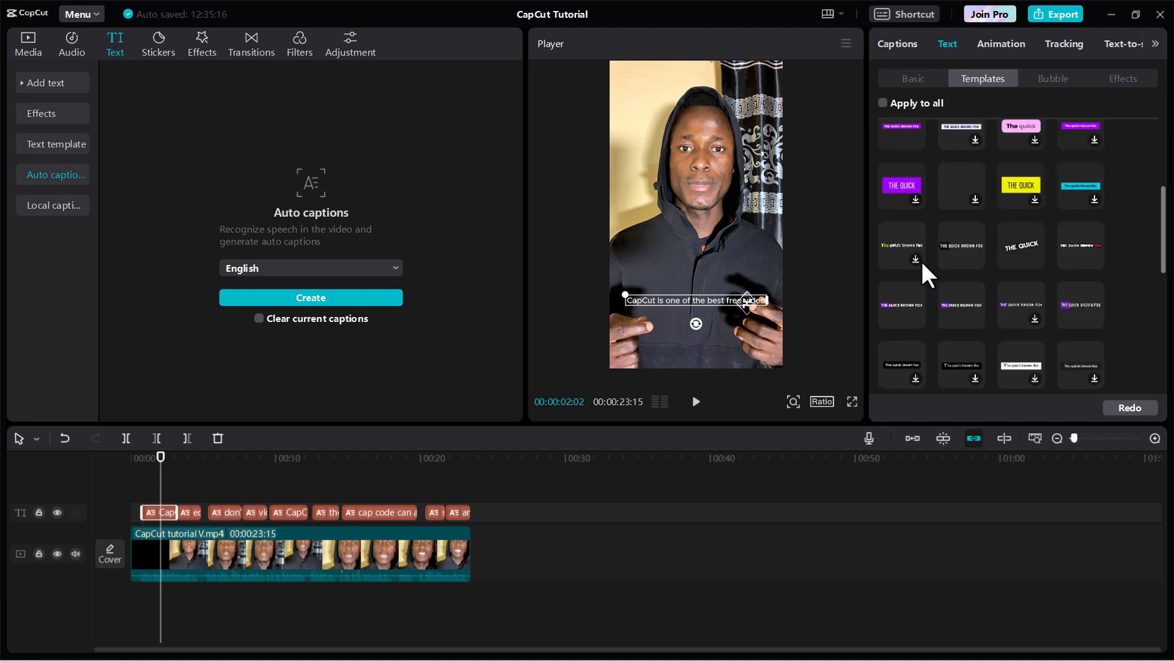
{"action": "left_click", "coordinate": [896, 303]}
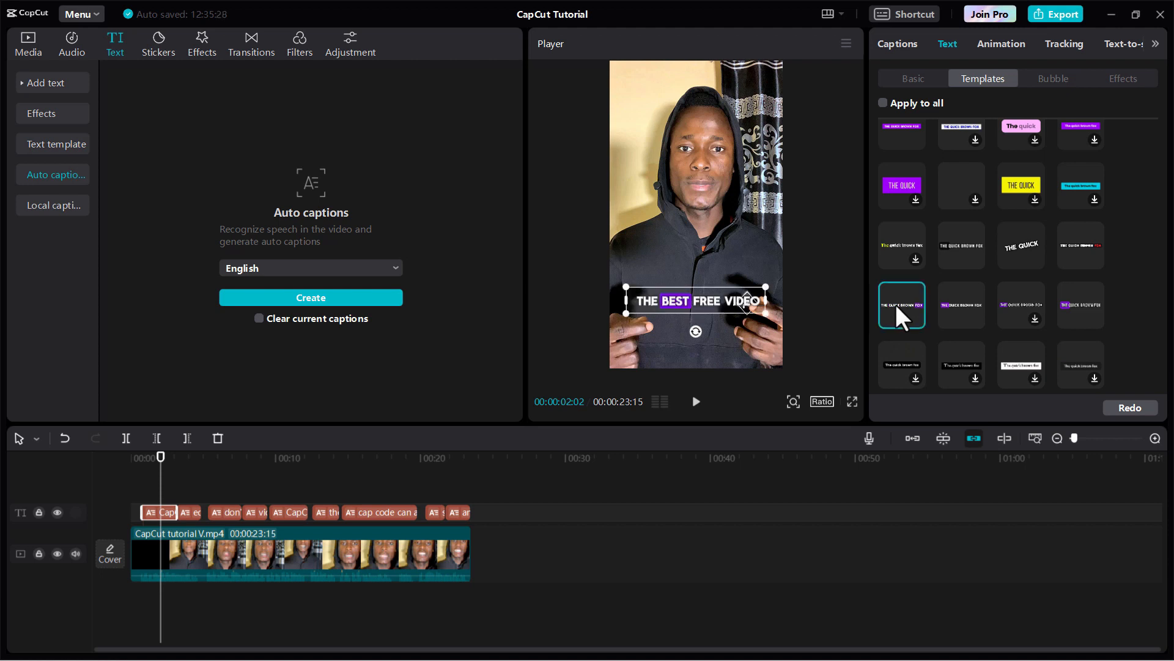
{"action": "left_click_drag", "start_coordinate": [144, 455], "coordinate": [164, 512]}
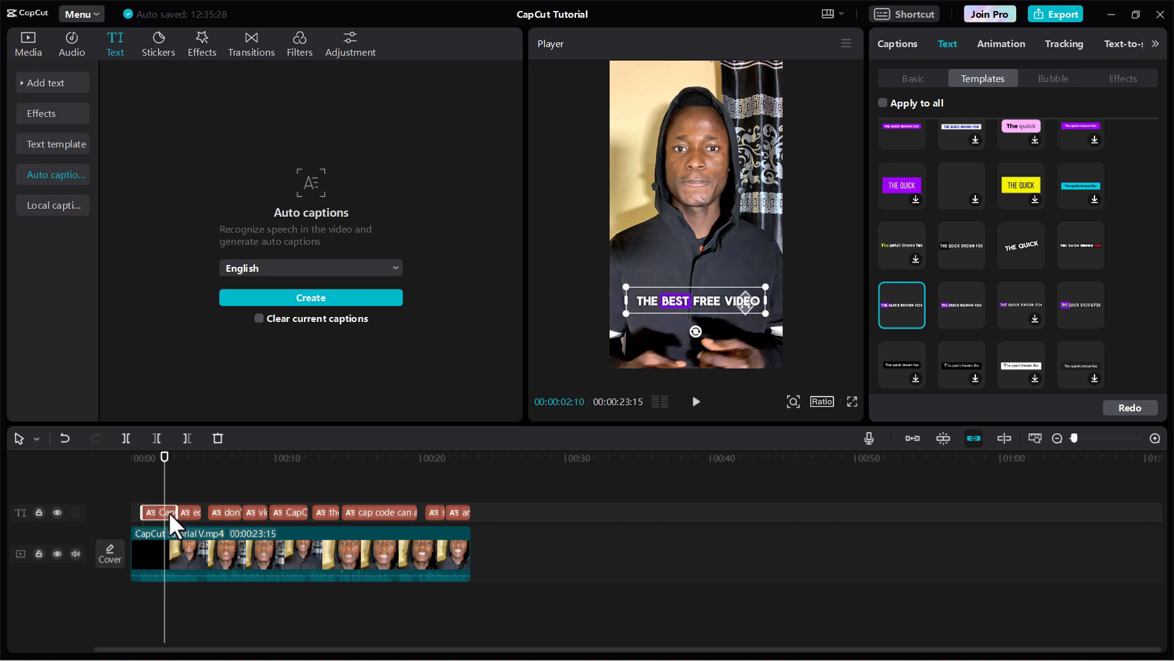
Set the first caption's font size to 22 and its font to Montserrat
{"action": "left_click", "coordinate": [914, 79]}
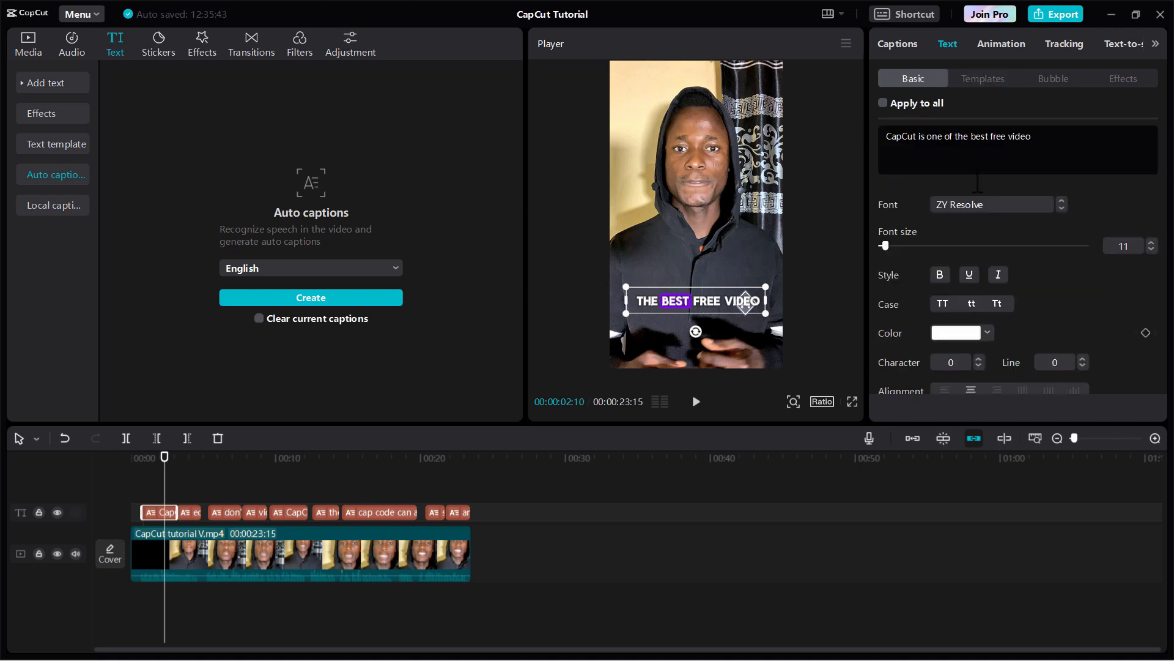
{"action": "left_click", "coordinate": [1128, 245]}
{"action": "type", "text": "22"}
{"action": "key", "text": "Return"}
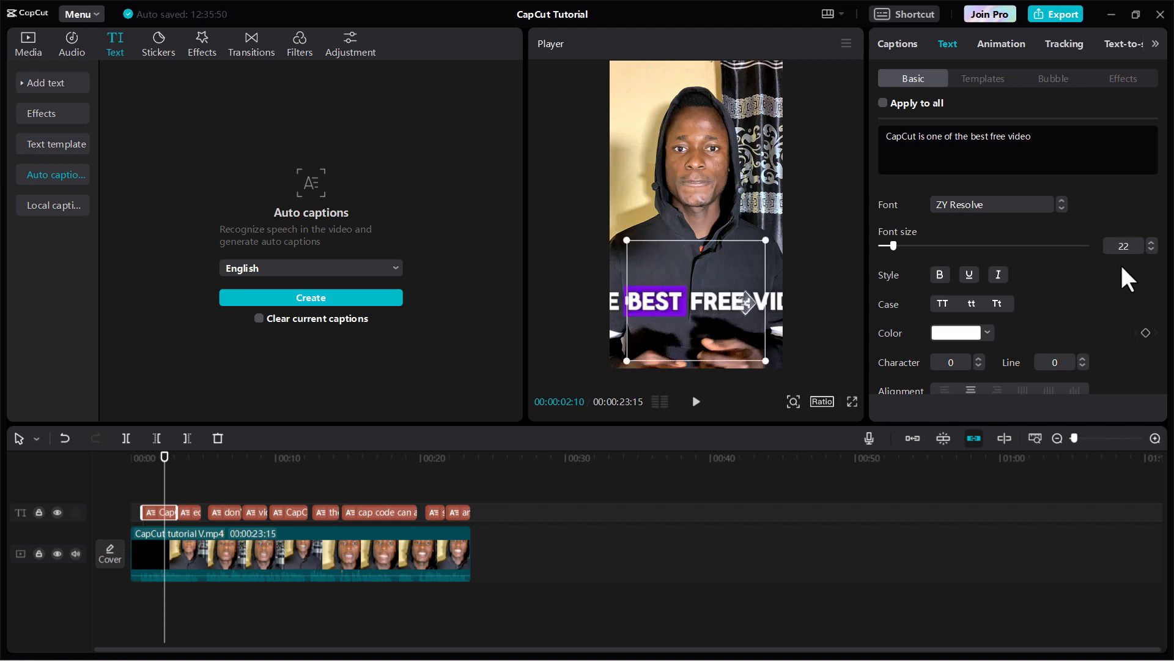
{"action": "left_click", "coordinate": [1006, 203]}
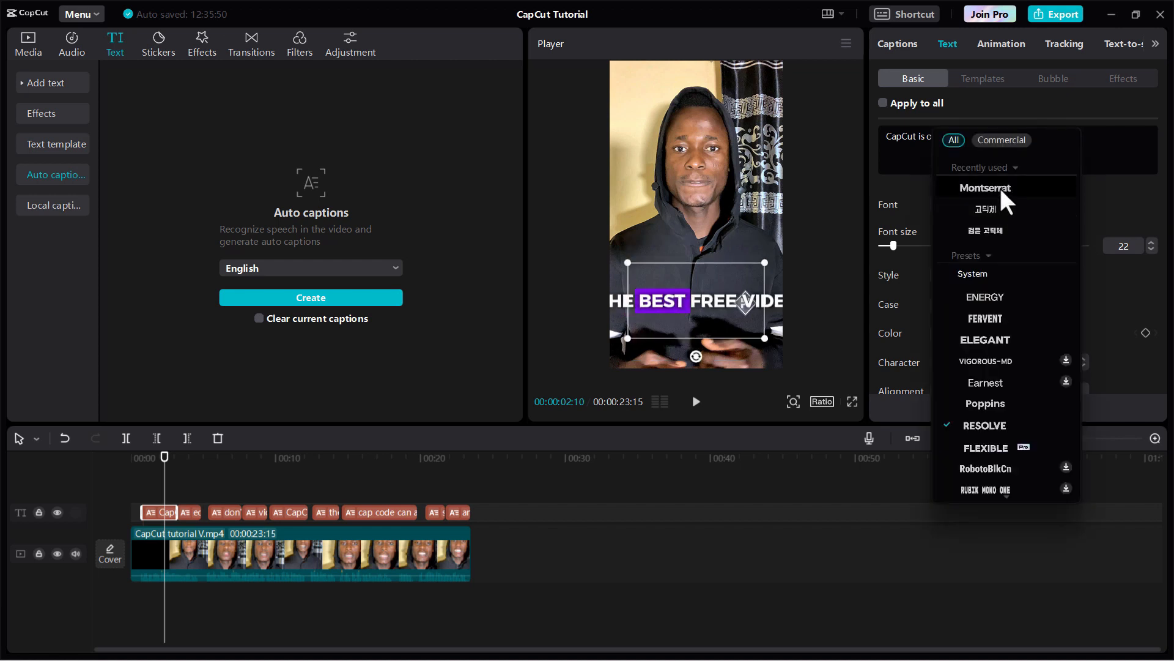
{"action": "left_click", "coordinate": [1001, 189]}
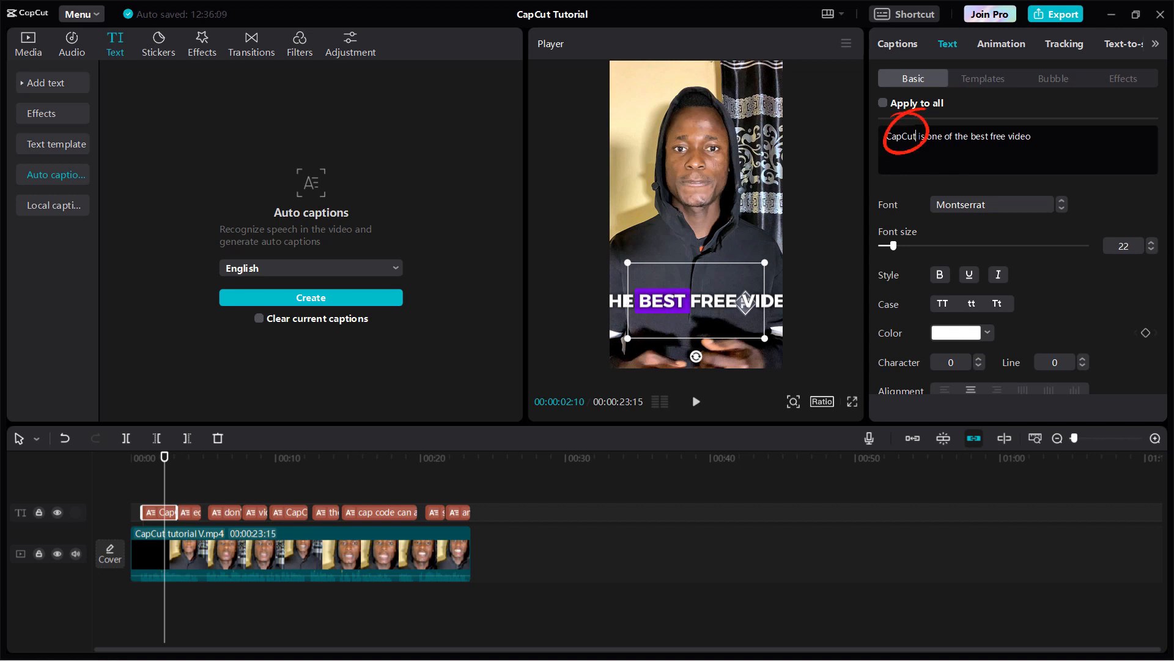
Break the first caption's text into three lines: "CapCut", "is one of the best" and "free video"
{"action": "key", "text": "Return"}
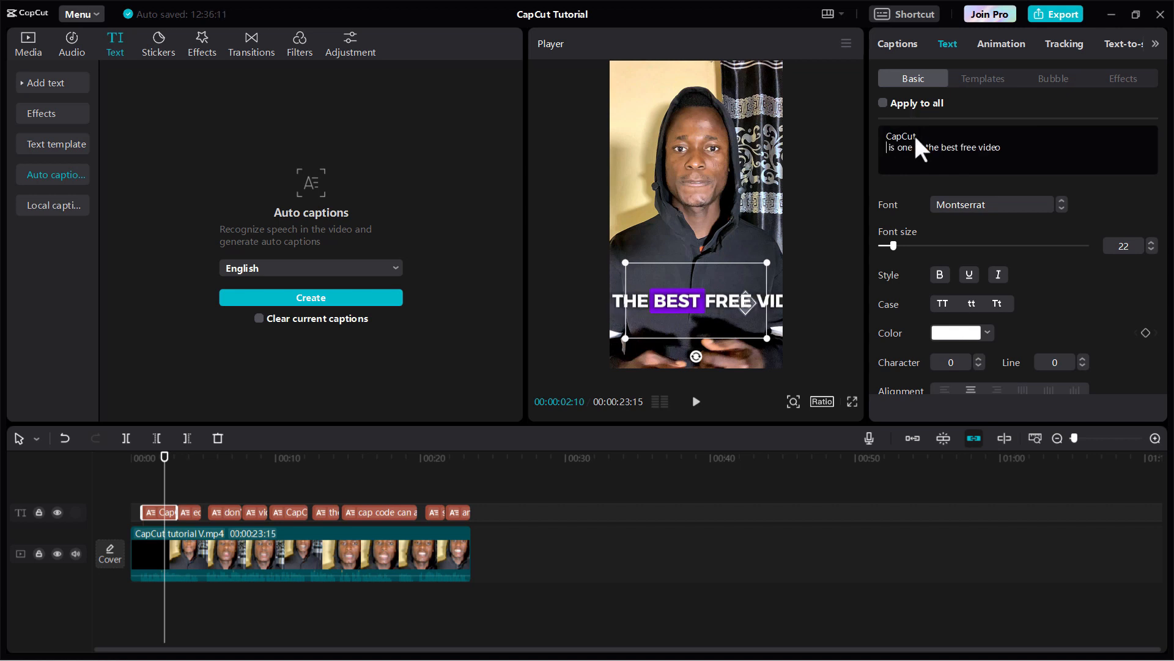
{"action": "mouse_move", "coordinate": [164, 471]}
{"action": "left_mouse_down"}
{"action": "mouse_move", "coordinate": [144, 472]}
{"action": "mouse_move", "coordinate": [159, 484]}
{"action": "left_mouse_up"}
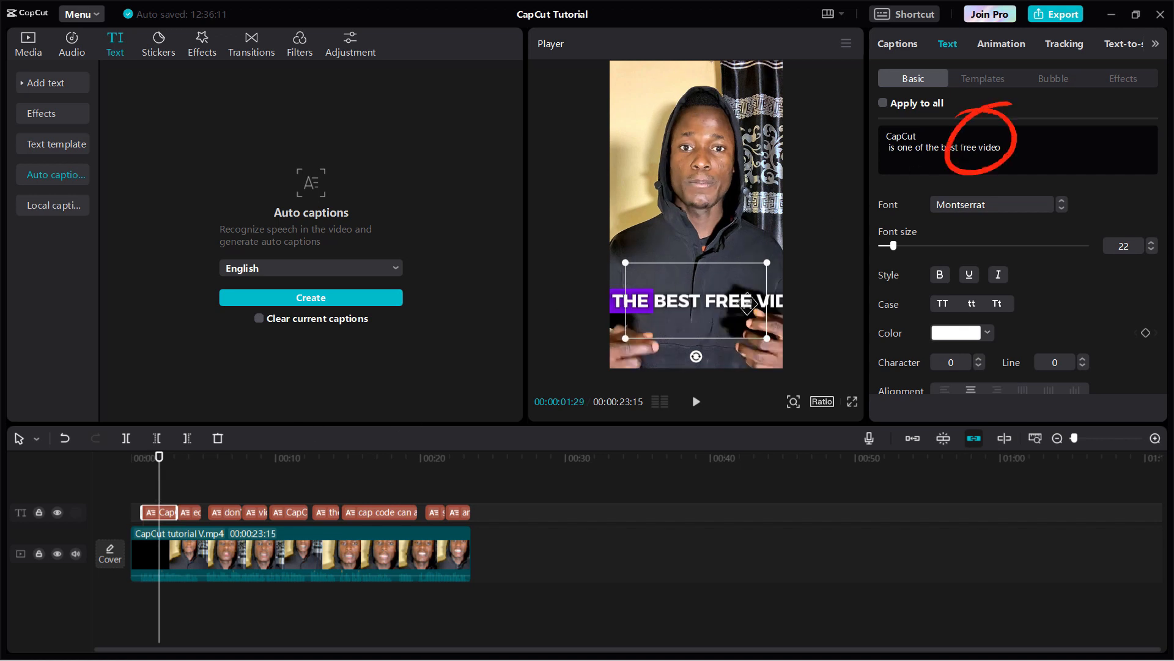
{"action": "key", "text": "Return"}
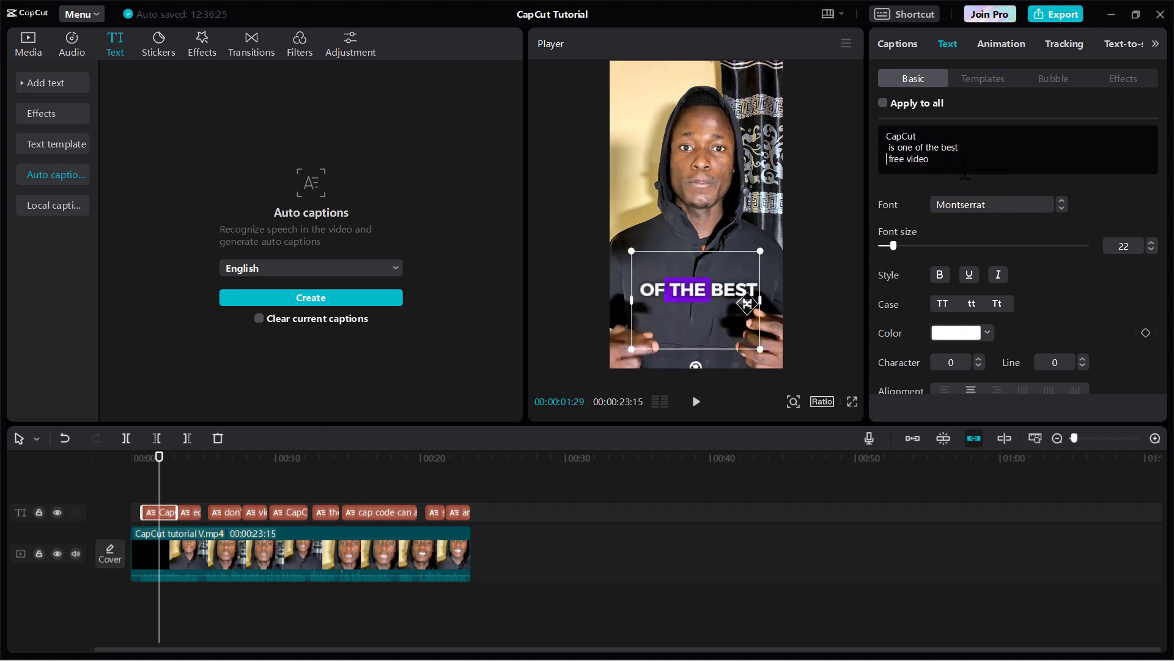
{"action": "mouse_move", "coordinate": [157, 467]}
{"action": "left_mouse_down"}
{"action": "mouse_move", "coordinate": [144, 477]}
{"action": "mouse_move", "coordinate": [170, 495]}
{"action": "mouse_move", "coordinate": [143, 456]}
{"action": "left_mouse_up"}
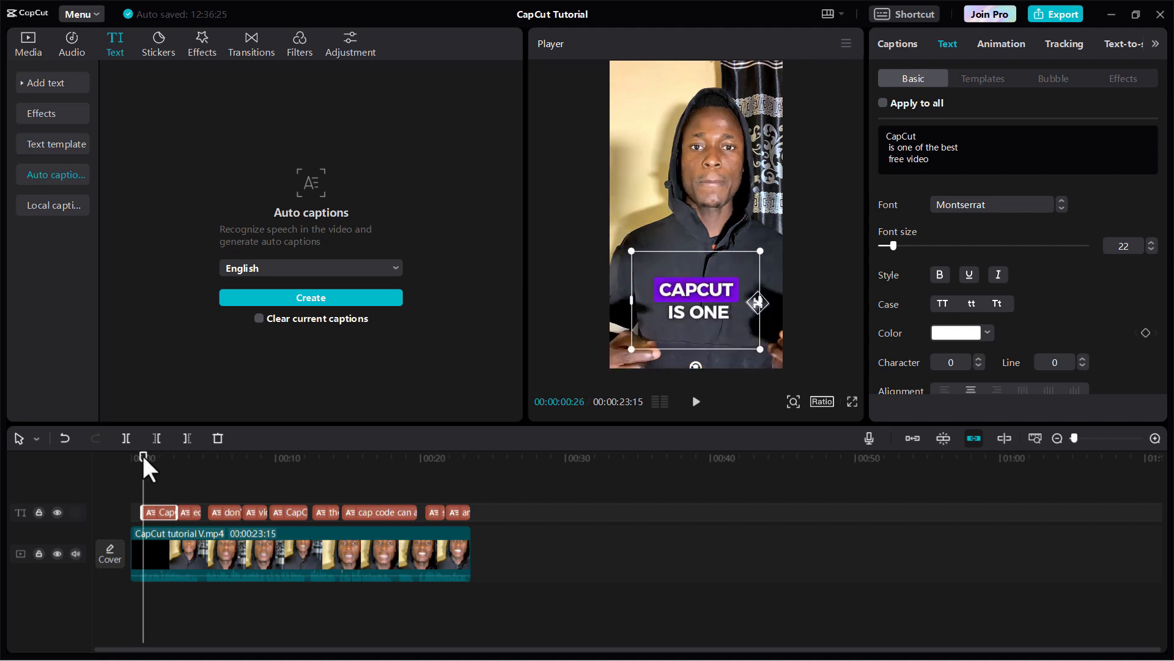
Move the first caption slightly higher on the speaker's chest in the preview and play it back
{"action": "left_click_drag", "start_coordinate": [697, 296], "coordinate": [697, 270]}
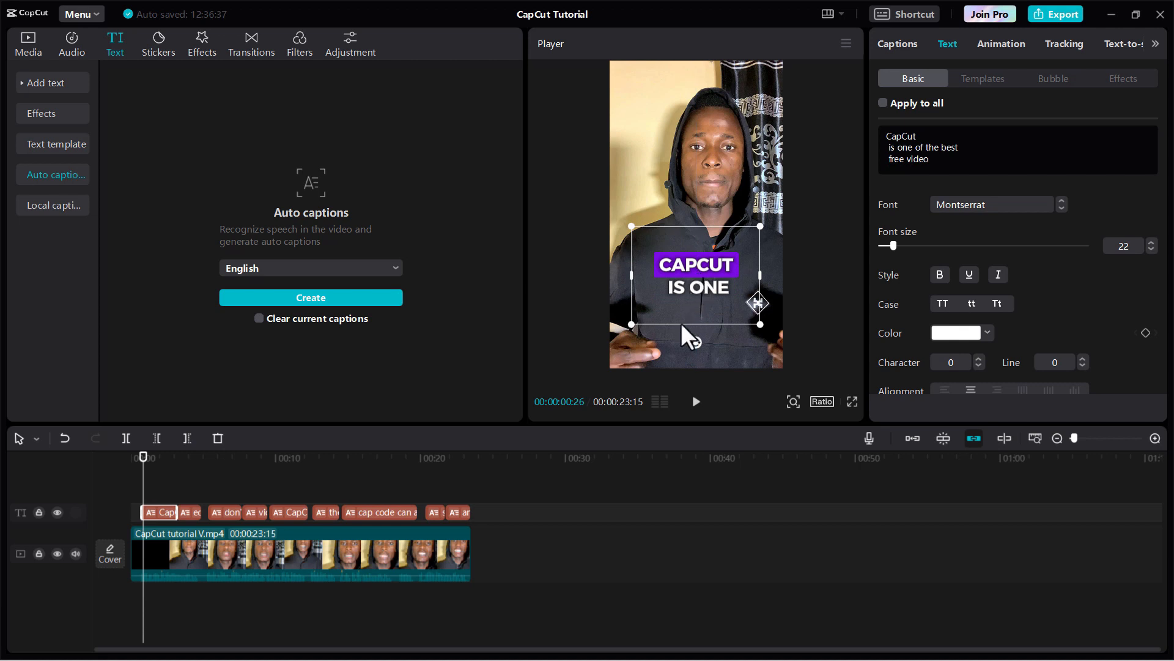
{"action": "left_click", "coordinate": [677, 339]}
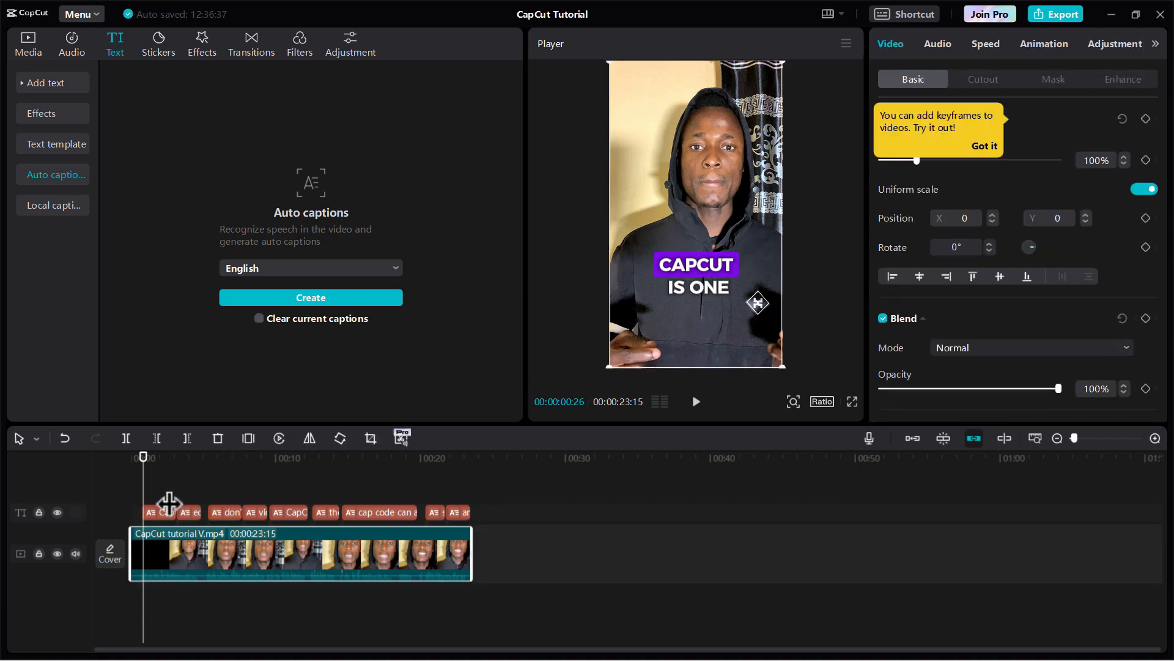
{"action": "key", "text": "space"}
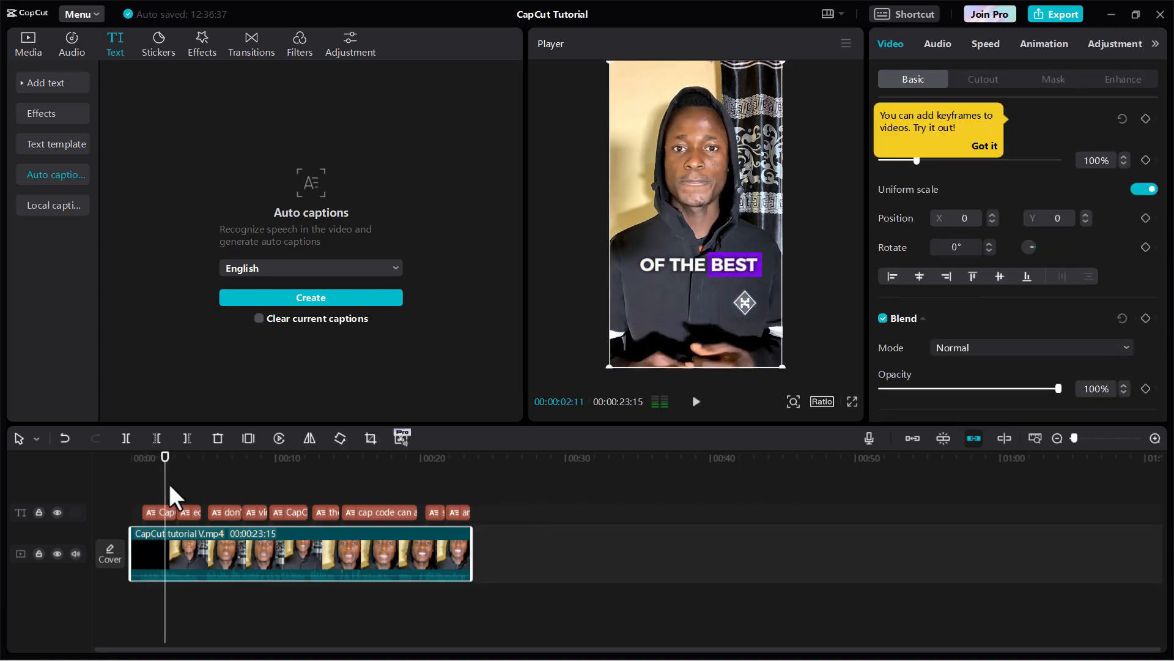
{"action": "key", "text": "space"}
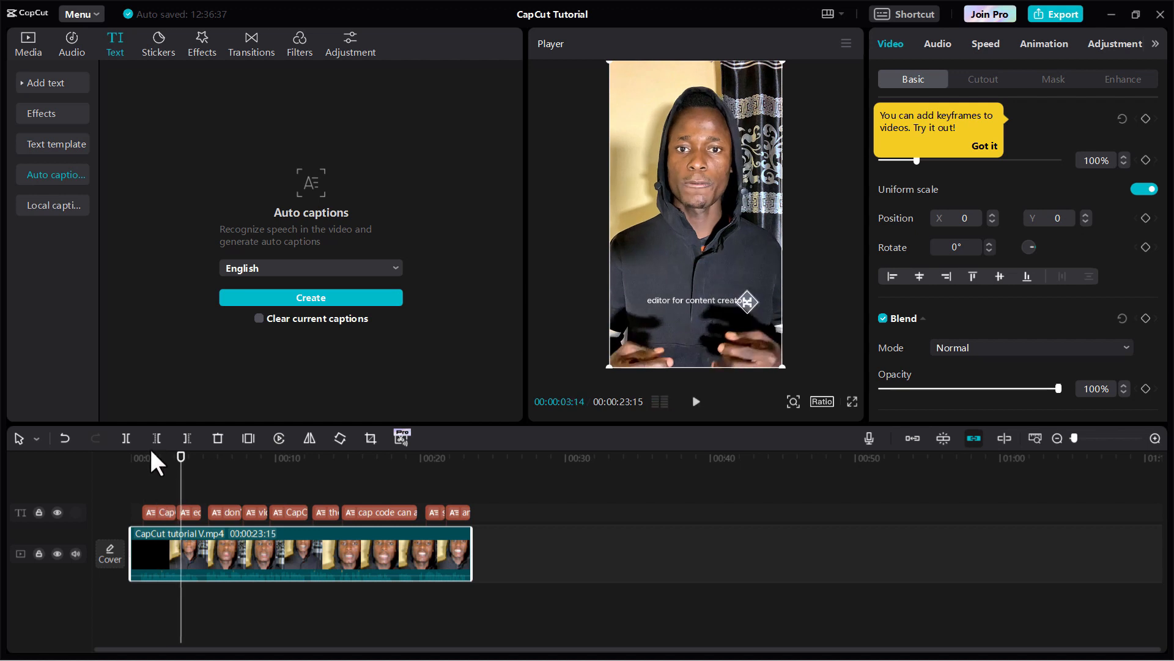
Turn on the first caption's background and set the word highlight colour to red FF0000
{"action": "left_click", "coordinate": [152, 458]}
{"action": "left_click", "coordinate": [163, 512]}
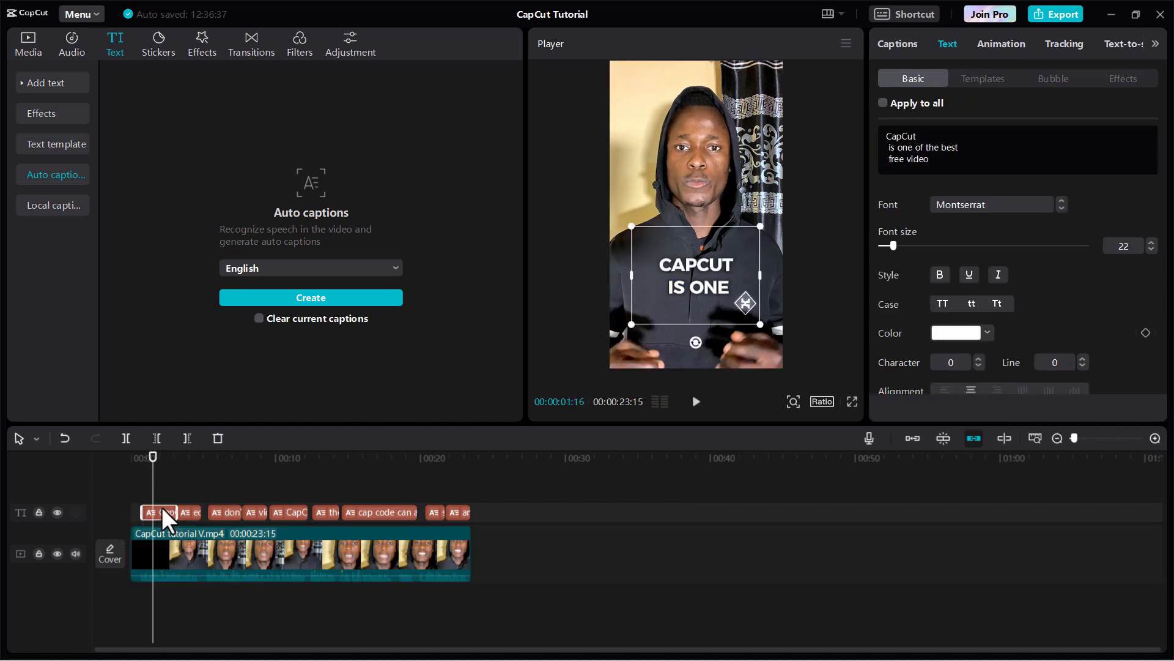
{"action": "left_click", "coordinate": [147, 472]}
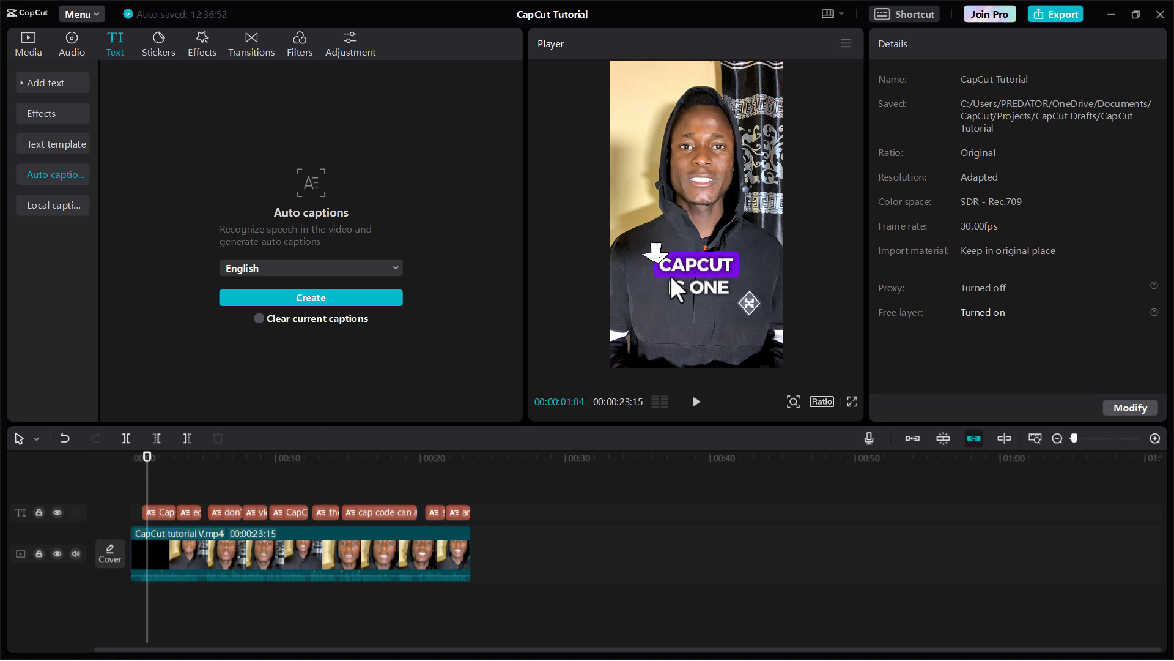
{"action": "left_click", "coordinate": [160, 512]}
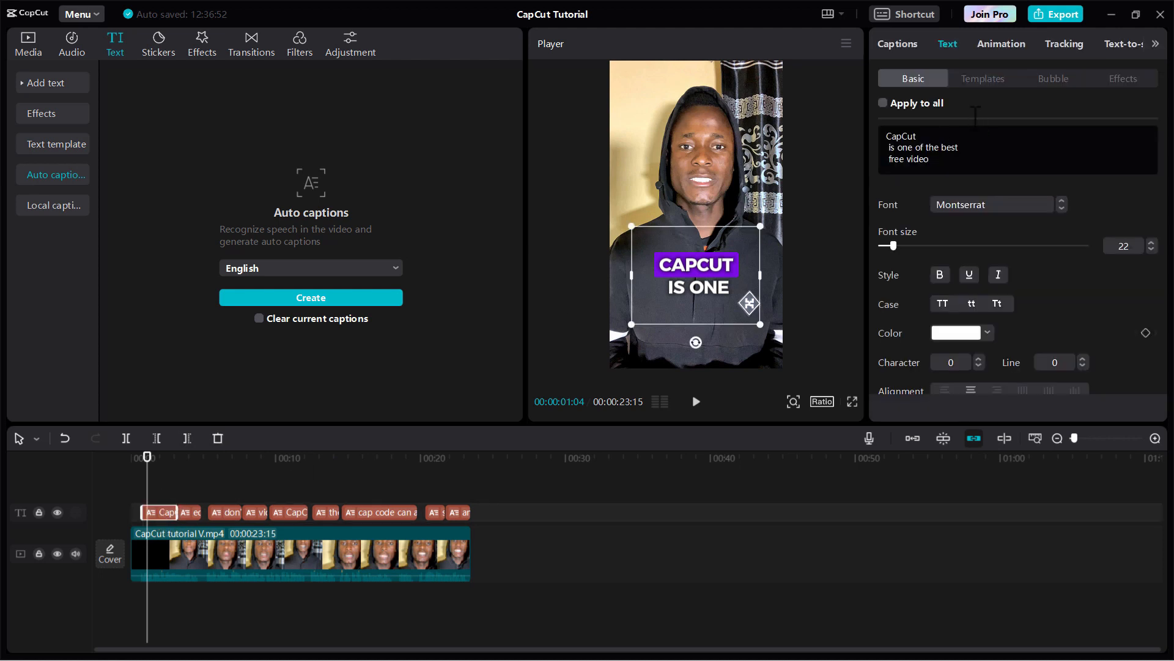
{"action": "scroll", "coordinate": [968, 201], "scroll_direction": "down", "scroll_amount": 2}
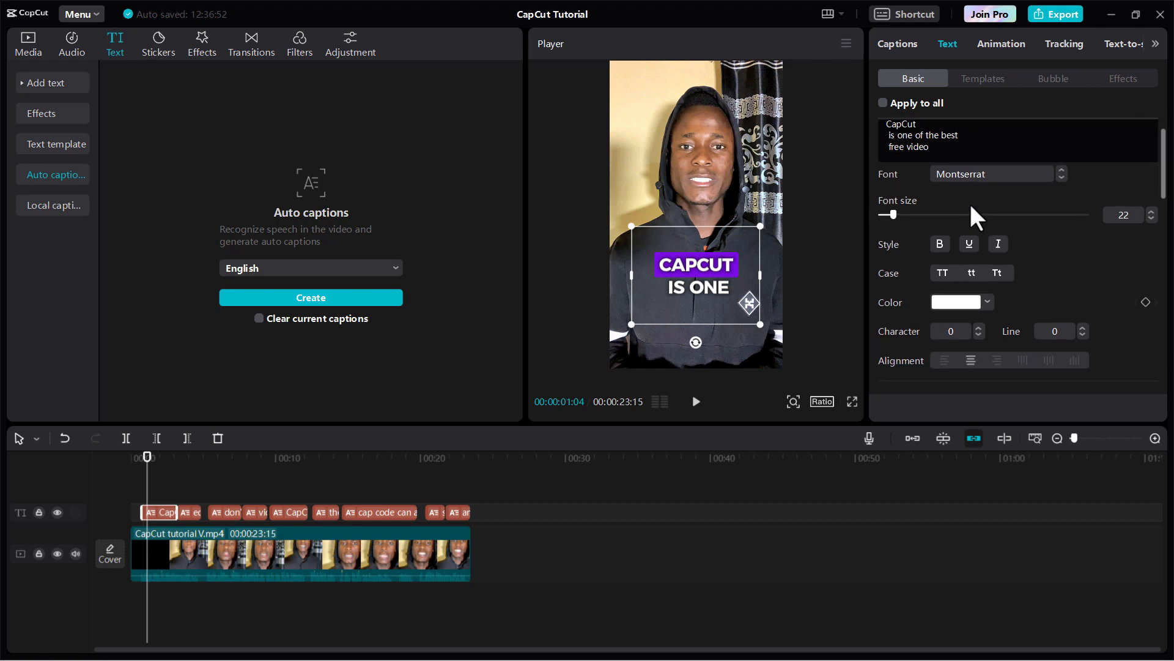
{"action": "scroll", "coordinate": [974, 229], "scroll_direction": "down", "scroll_amount": 10}
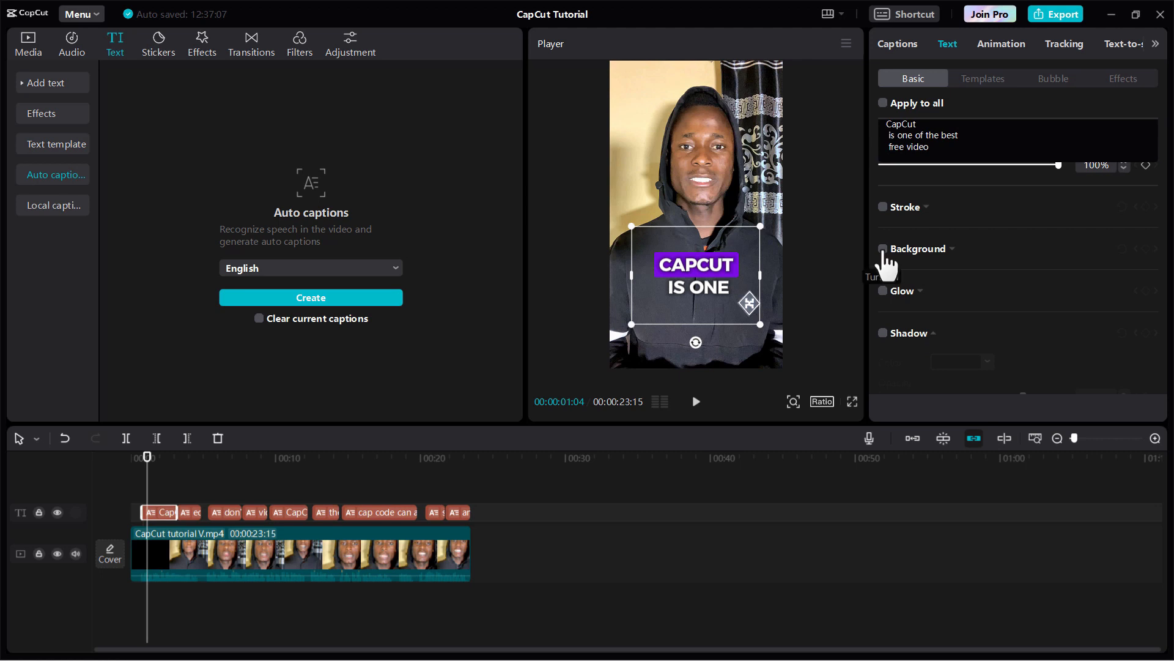
{"action": "left_click", "coordinate": [883, 248]}
{"action": "scroll", "coordinate": [981, 281], "scroll_direction": "down", "scroll_amount": 1}
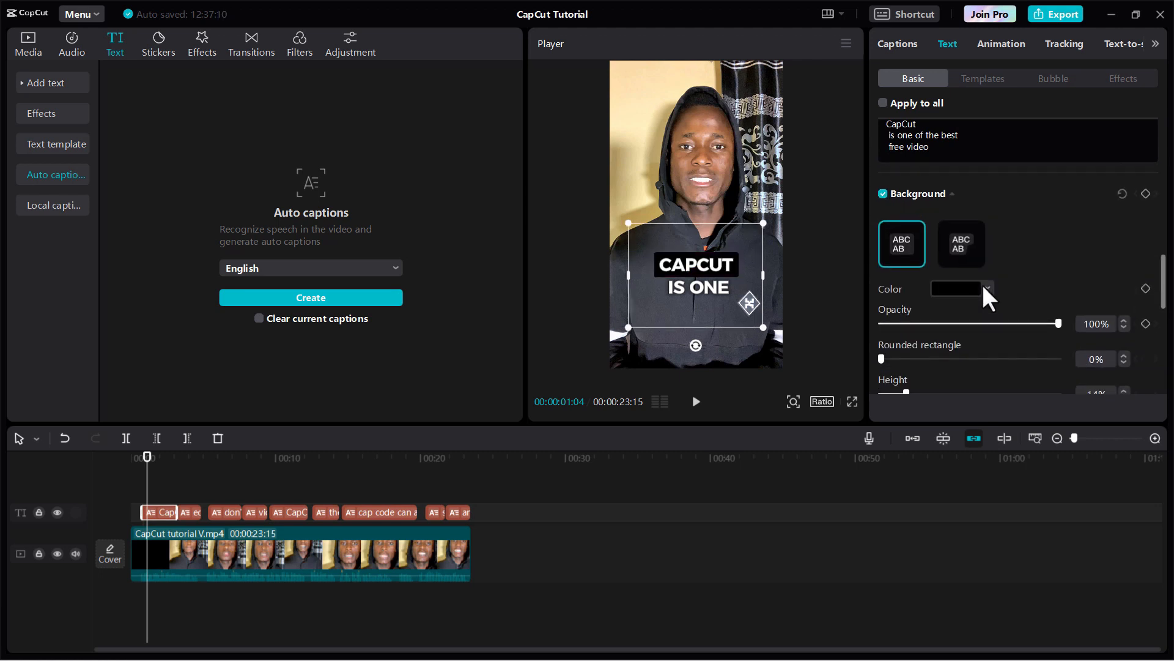
{"action": "left_click", "coordinate": [983, 284]}
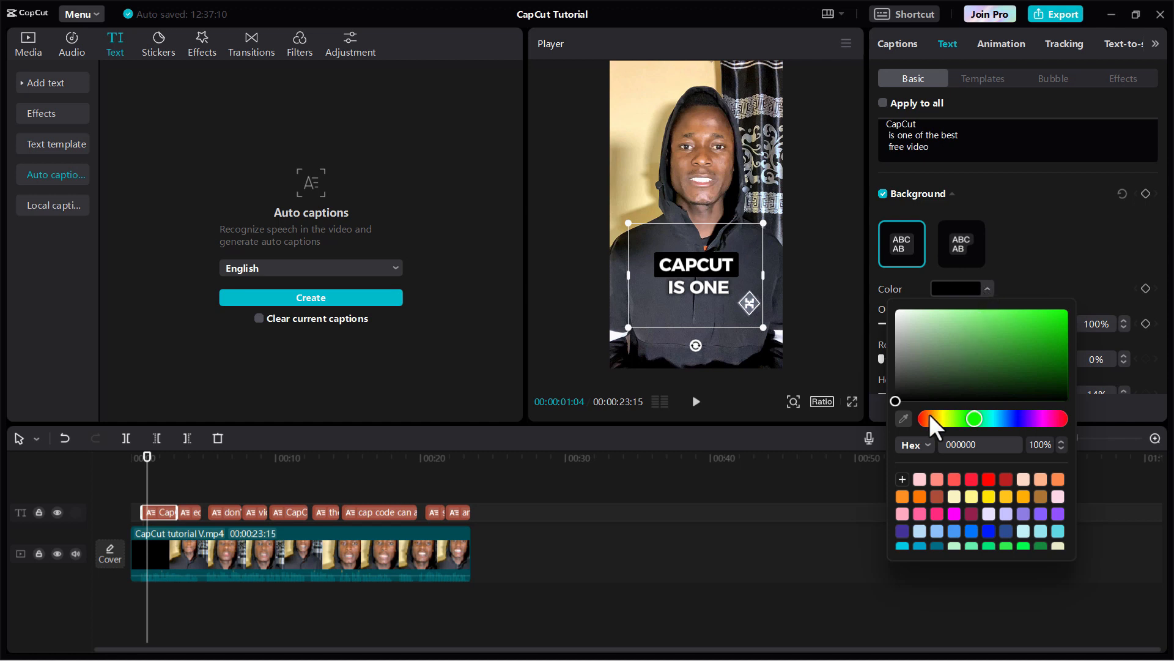
{"action": "left_click", "coordinate": [988, 476]}
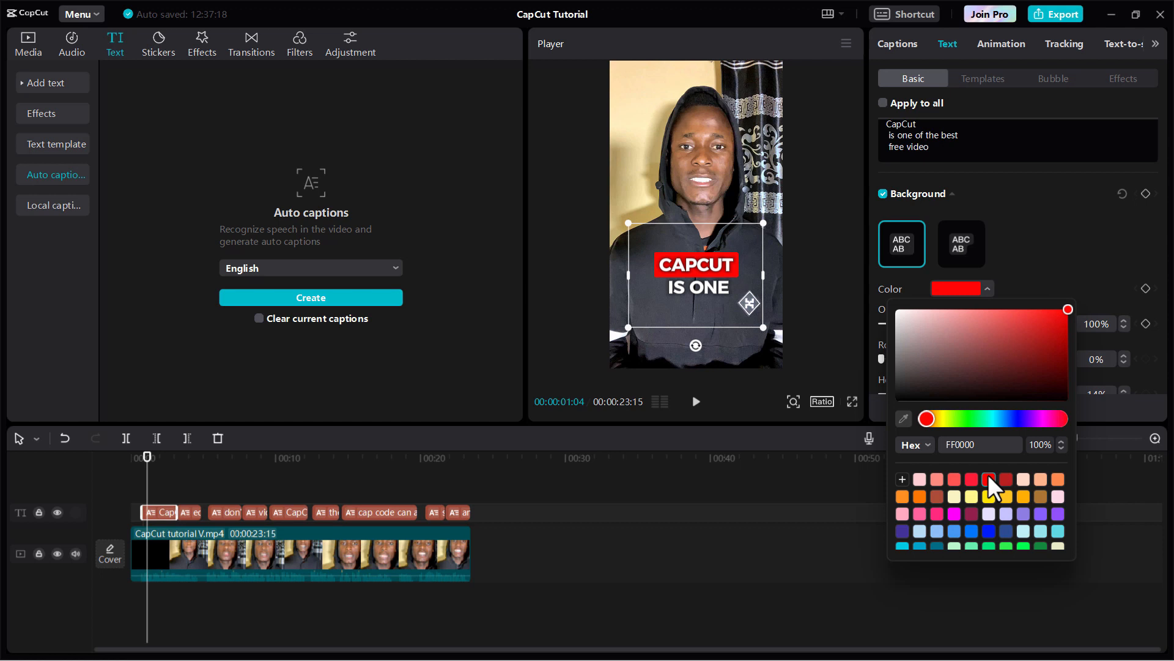
{"action": "left_click", "coordinate": [1082, 281]}
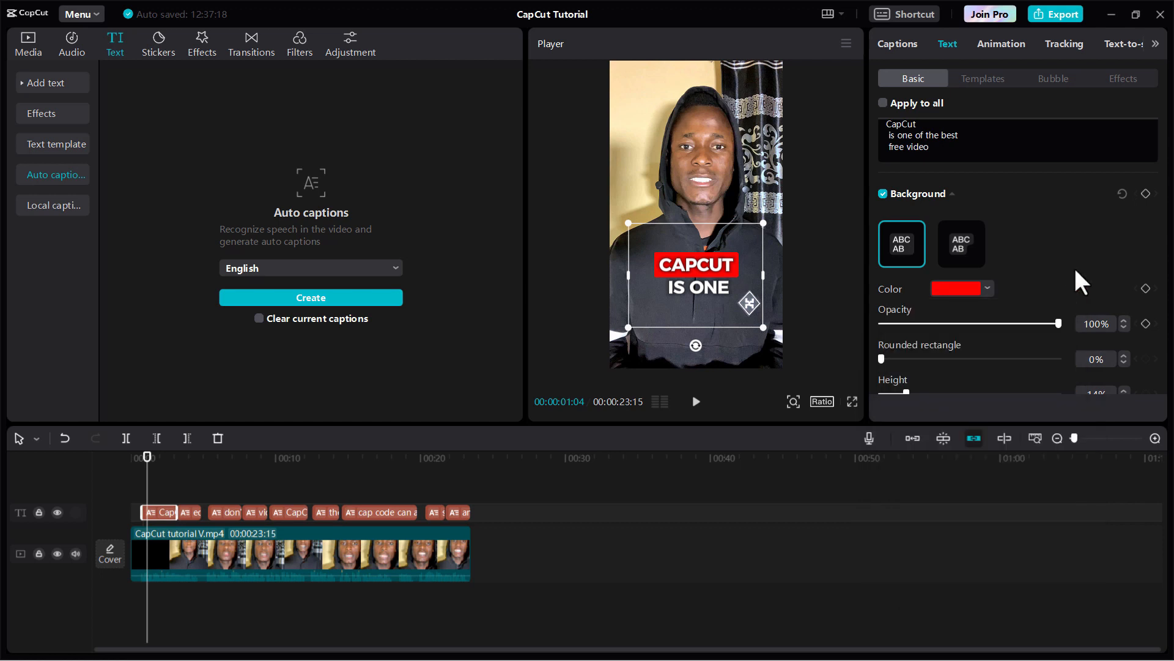
{"action": "scroll", "coordinate": [1075, 271], "scroll_direction": "up", "scroll_amount": 10}
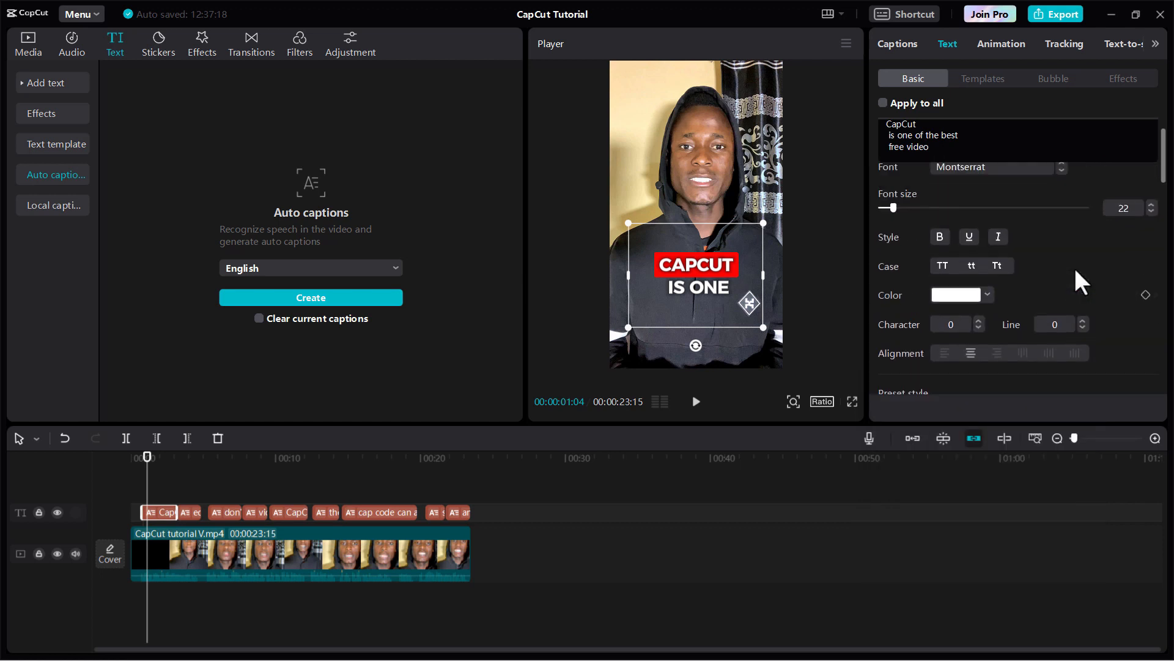
Apply the template with white words and a green active word to the second caption, "editor for content creator"
{"action": "left_click_drag", "start_coordinate": [147, 483], "coordinate": [190, 515]}
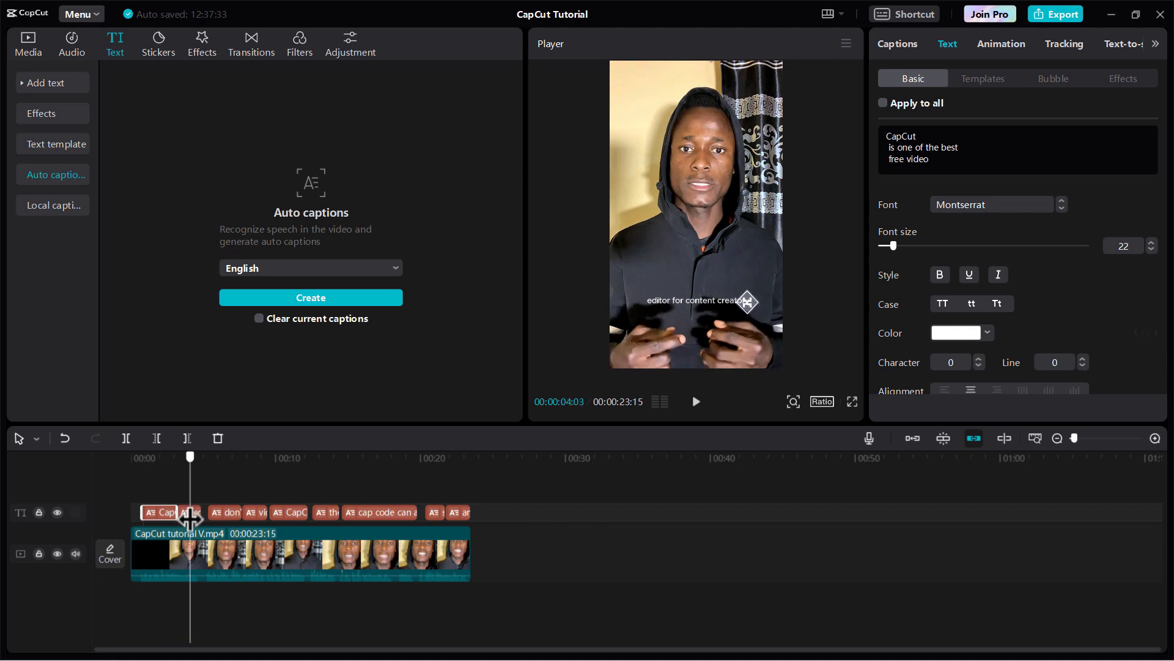
{"action": "left_click", "coordinate": [196, 512]}
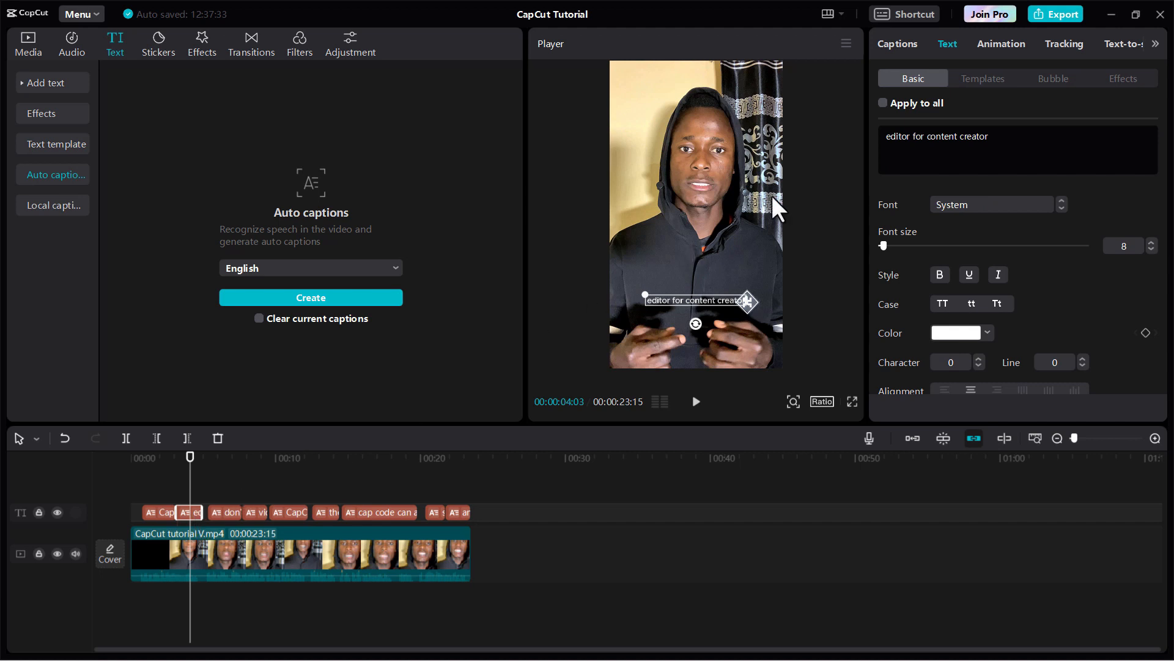
{"action": "left_click", "coordinate": [983, 79]}
{"action": "scroll", "coordinate": [1024, 221], "scroll_direction": "down", "scroll_amount": 5}
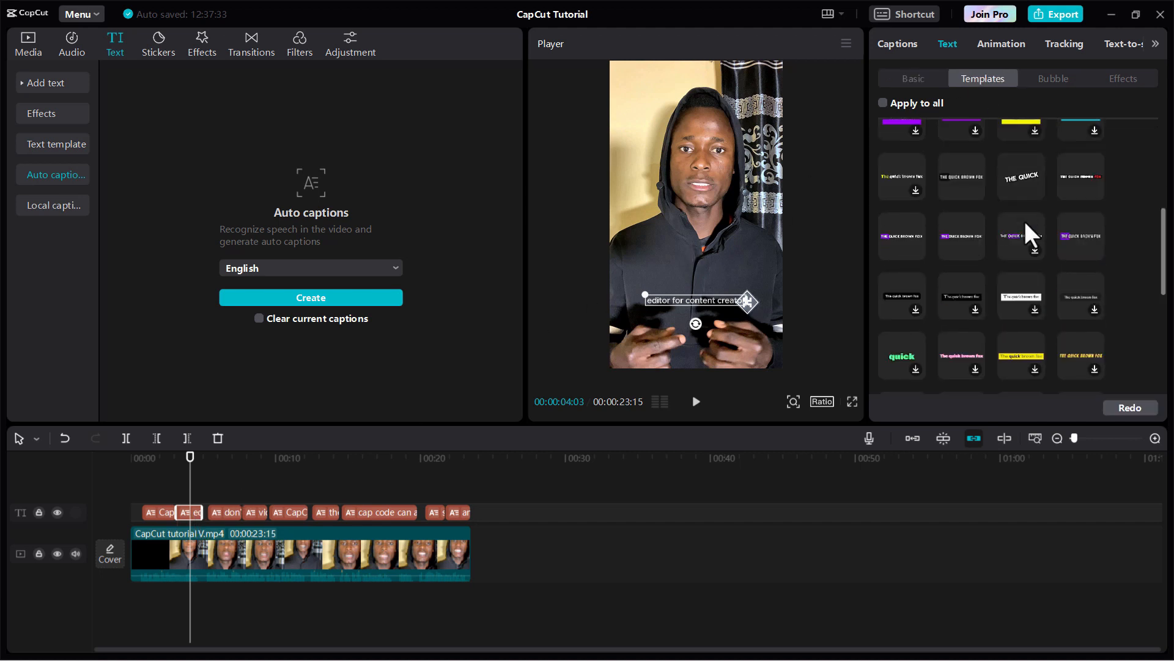
{"action": "scroll", "coordinate": [1024, 226], "scroll_direction": "down", "scroll_amount": 3}
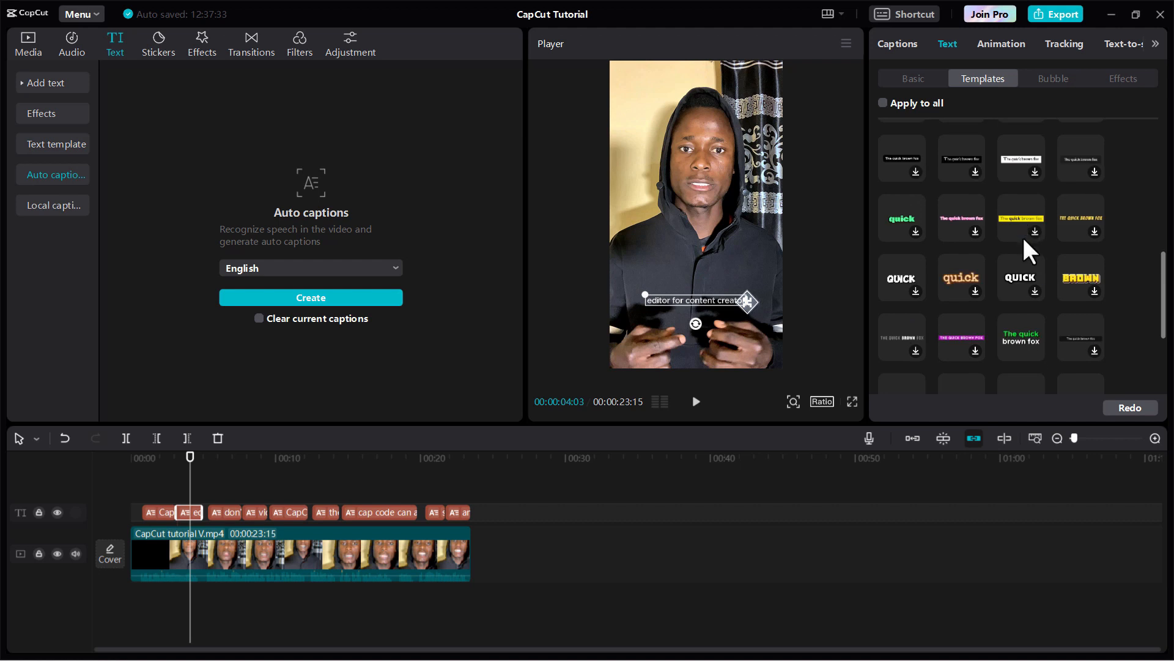
{"action": "left_click", "coordinate": [1017, 338]}
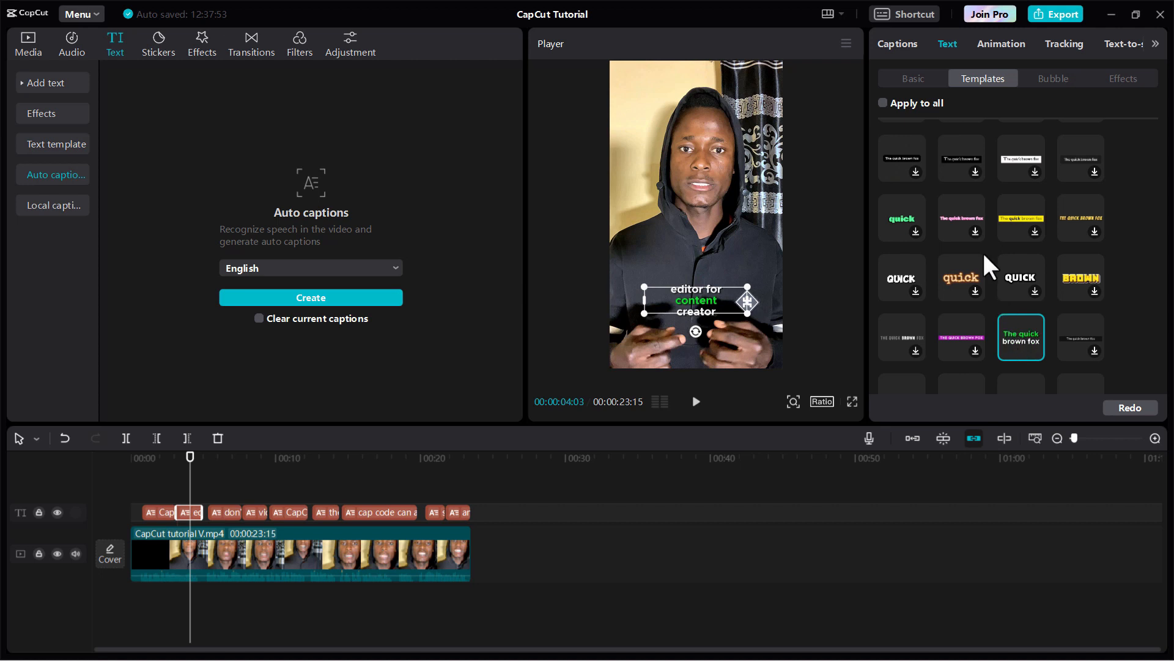
Set the second caption's font size to 22 and its font to Montserrat
{"action": "left_click", "coordinate": [915, 79]}
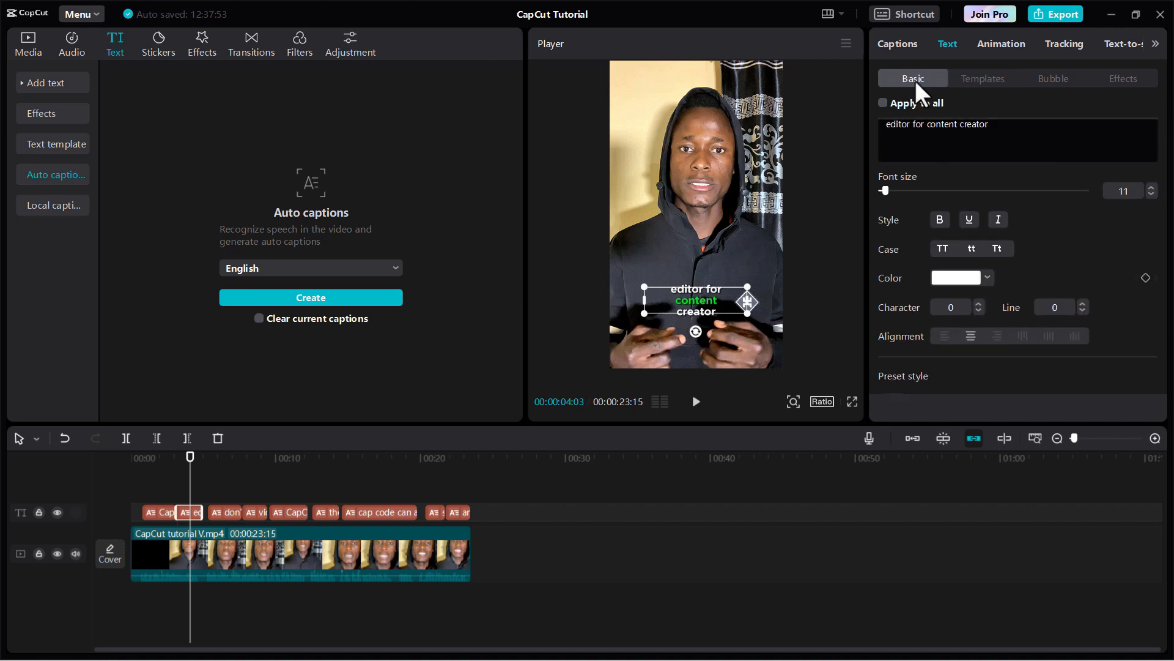
{"action": "left_click_drag", "start_coordinate": [1133, 249], "coordinate": [1109, 247]}
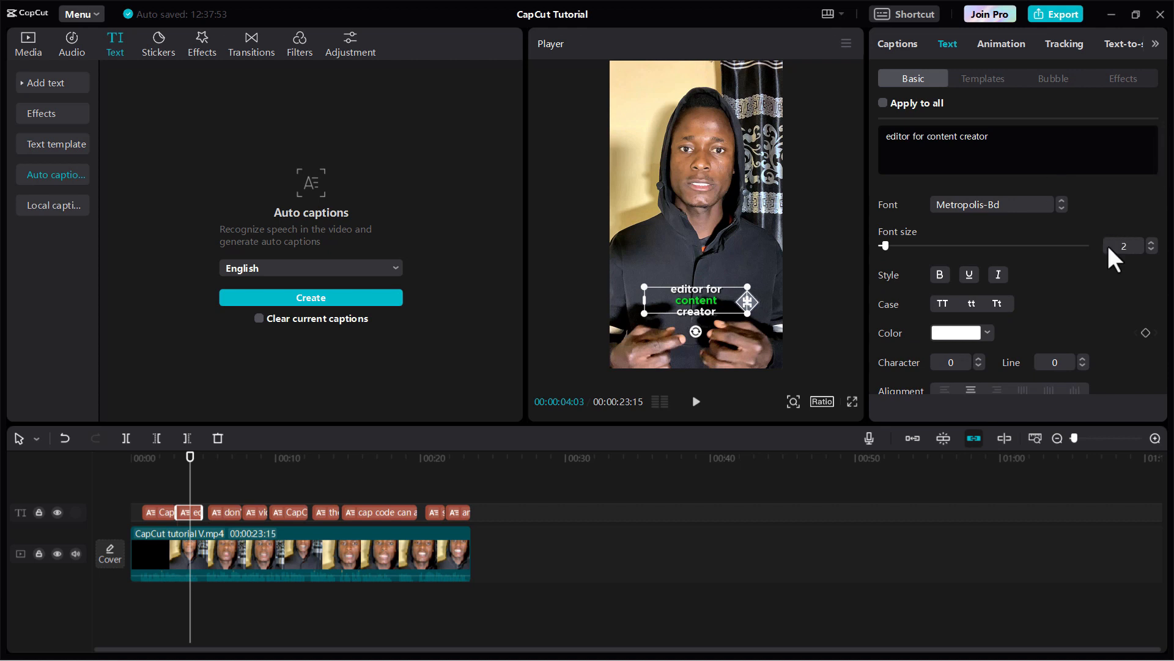
{"action": "key", "text": "Return"}
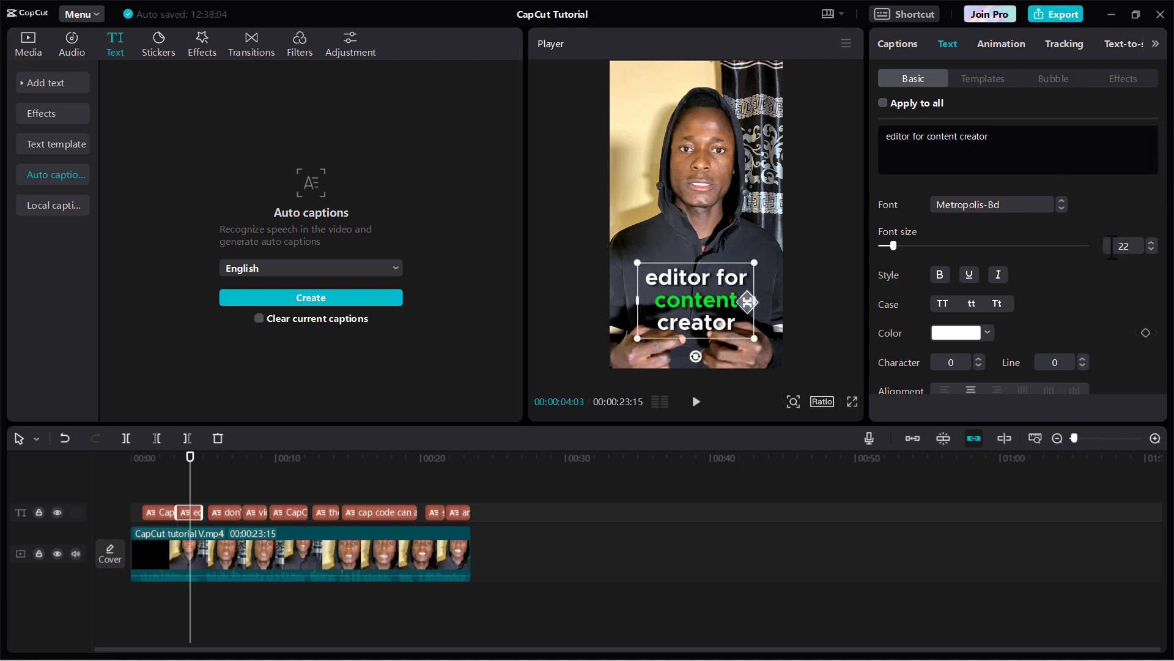
{"action": "left_click", "coordinate": [1026, 203]}
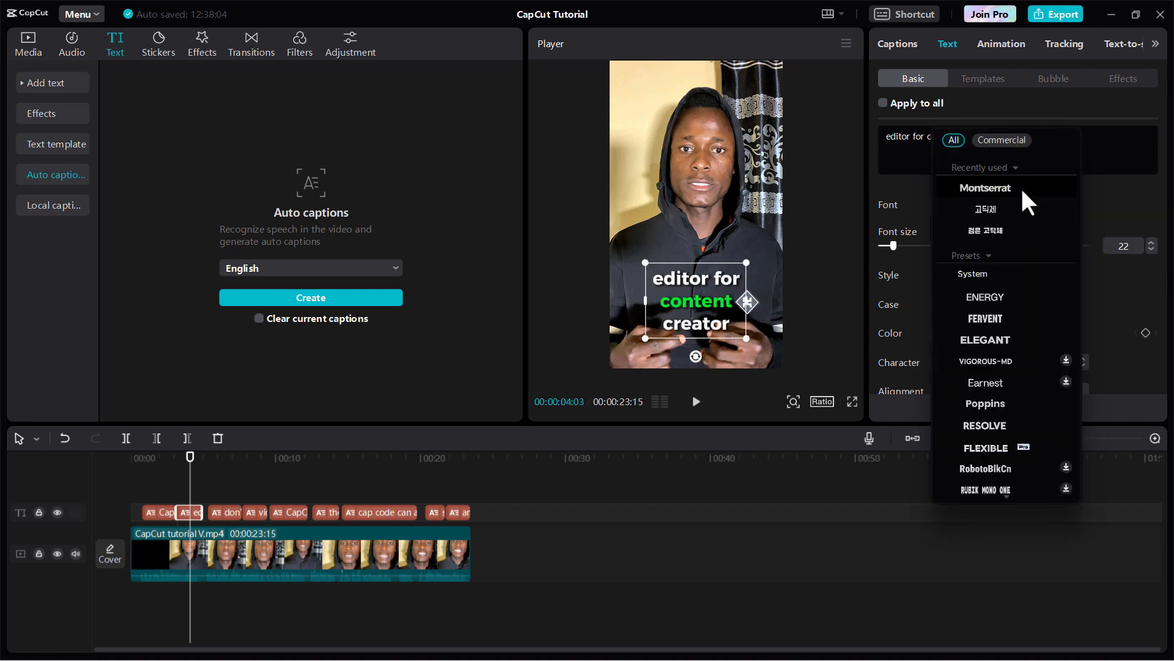
{"action": "left_click", "coordinate": [1023, 190]}
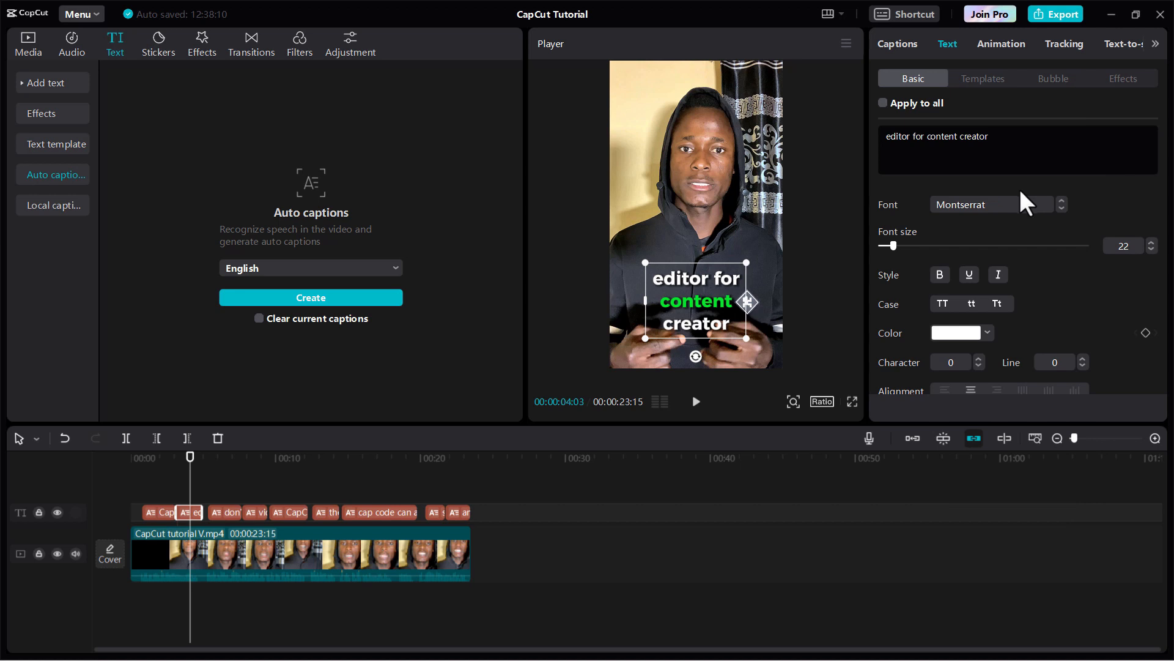
Convert the second caption's text to all uppercase and preview its word highlighting
{"action": "mouse_move", "coordinate": [185, 455]}
{"action": "left_mouse_down"}
{"action": "mouse_move", "coordinate": [160, 478]}
{"action": "mouse_move", "coordinate": [171, 460]}
{"action": "left_mouse_up"}
{"action": "left_click", "coordinate": [187, 455]}
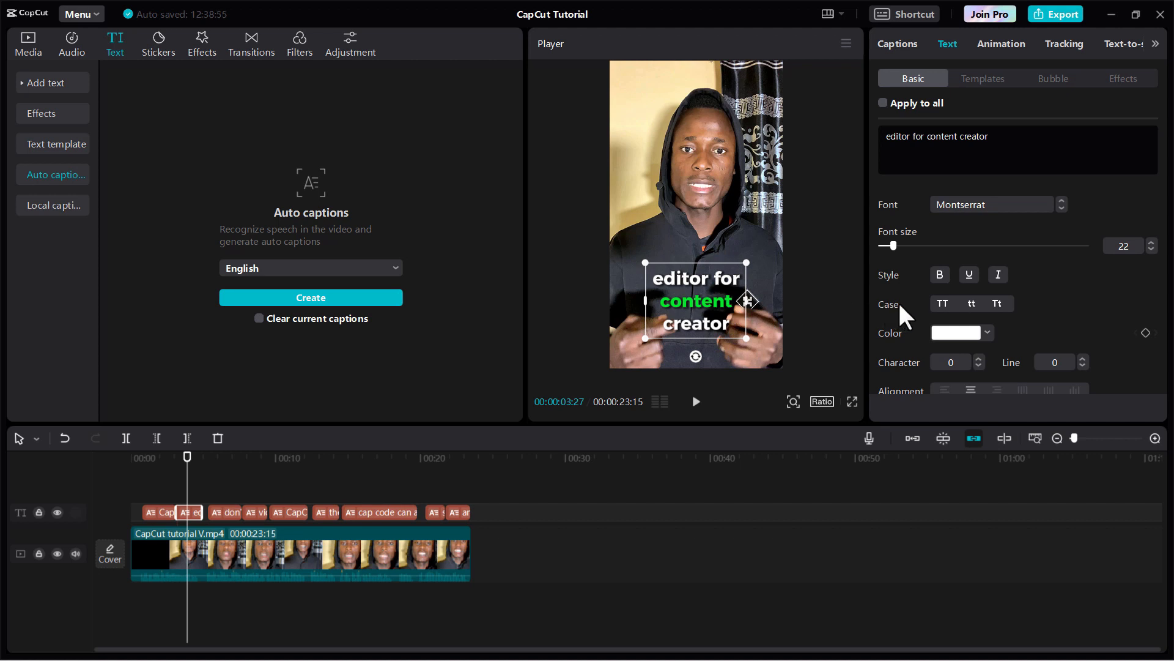
{"action": "left_click", "coordinate": [942, 302]}
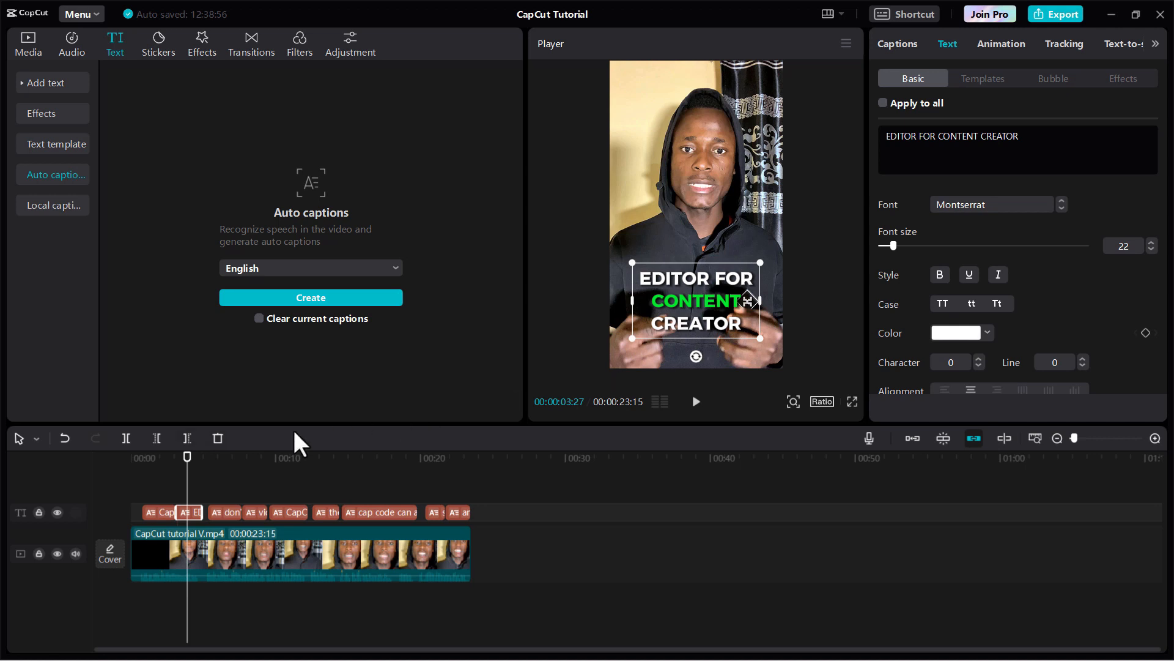
{"action": "left_click_drag", "start_coordinate": [187, 456], "coordinate": [189, 487]}
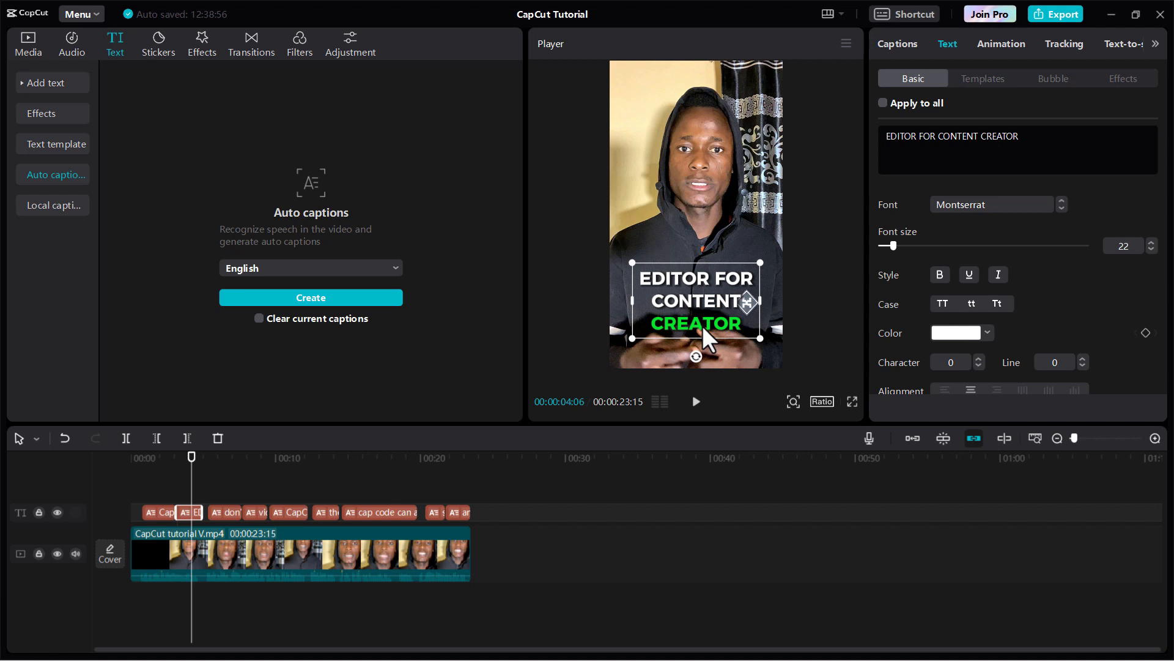
Try orange FF8920 as the second caption's highlight colour, then settle on yellow FFDE00
{"action": "scroll", "coordinate": [930, 171], "scroll_direction": "down", "scroll_amount": 2}
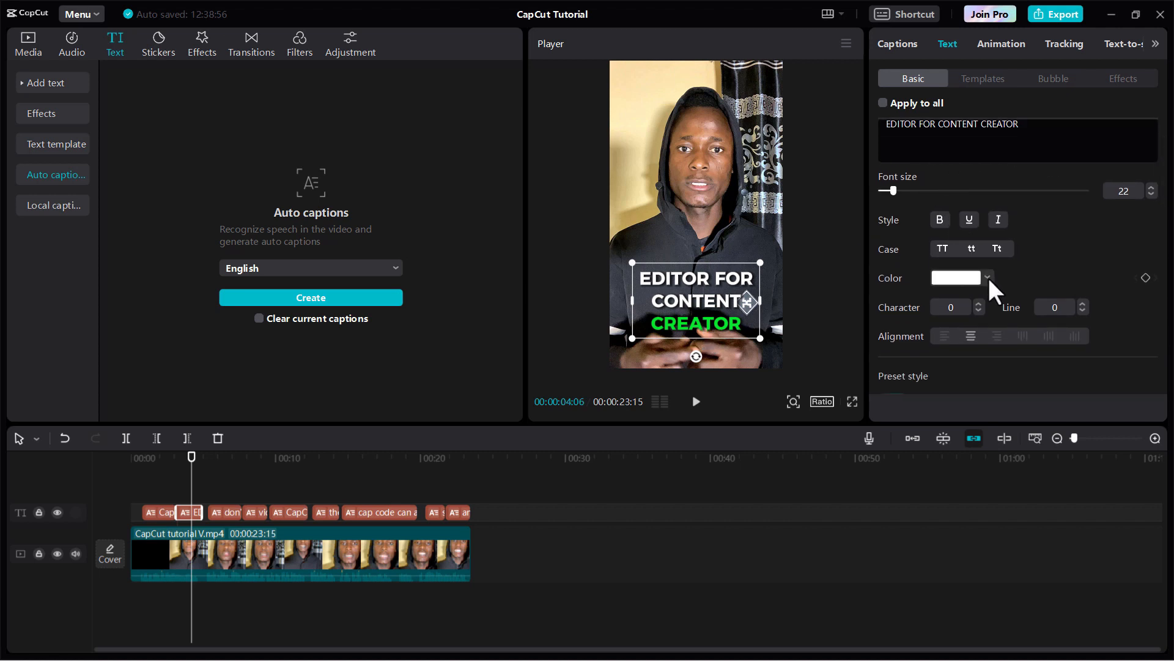
{"action": "left_click", "coordinate": [989, 278]}
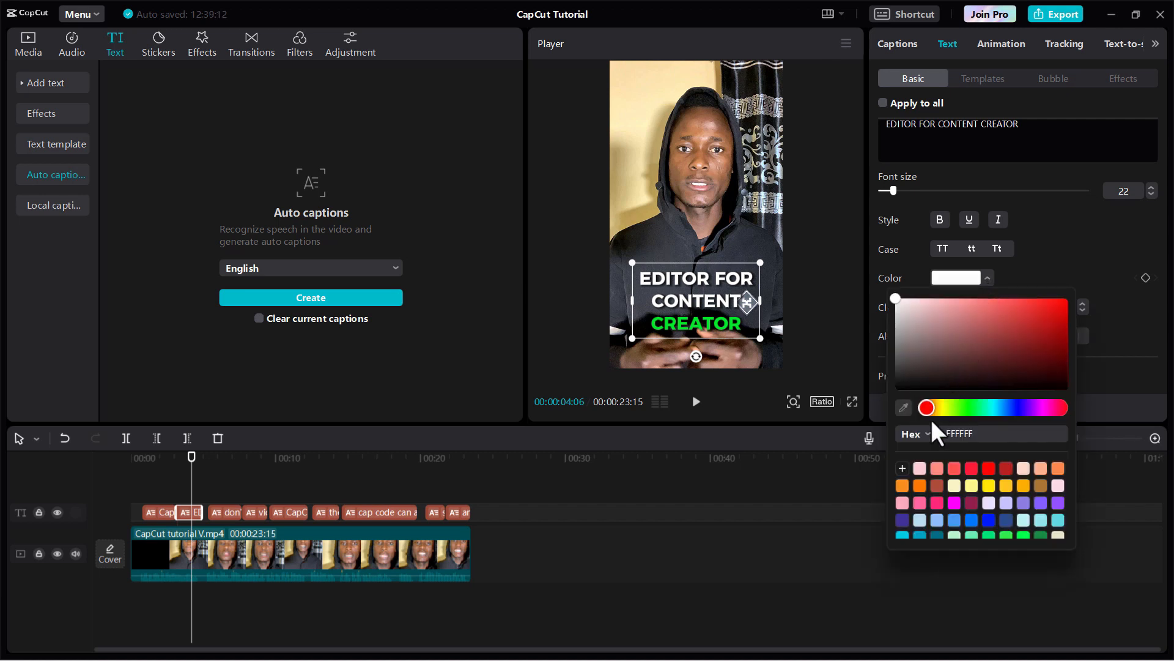
{"action": "left_click", "coordinate": [903, 486]}
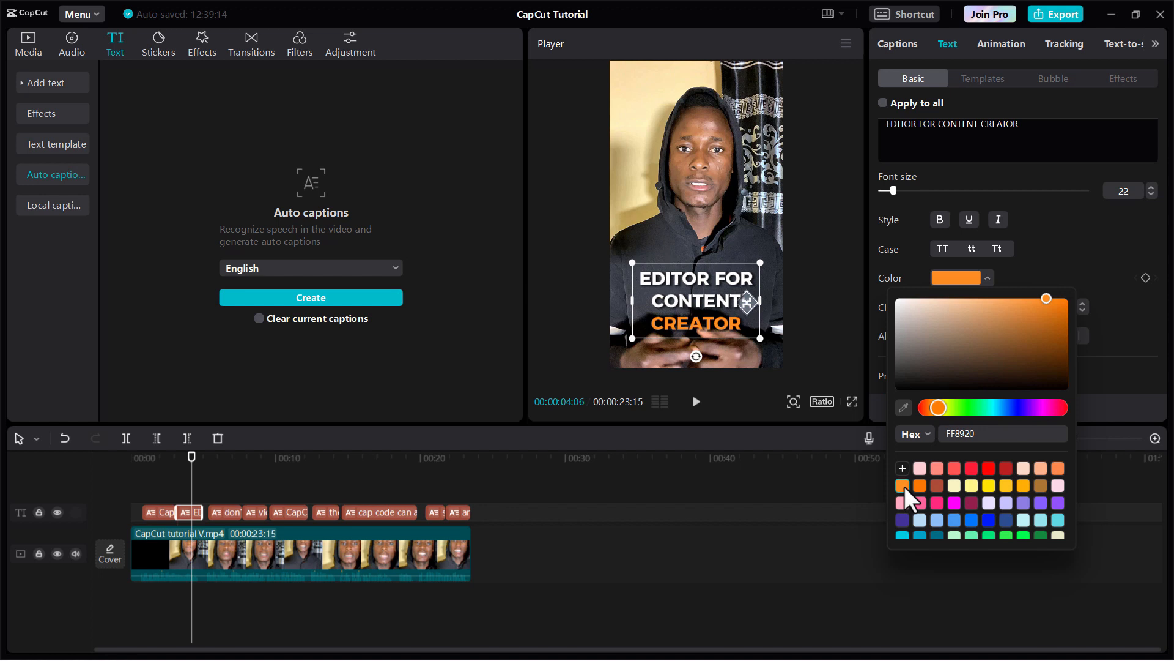
{"action": "left_click", "coordinate": [989, 485]}
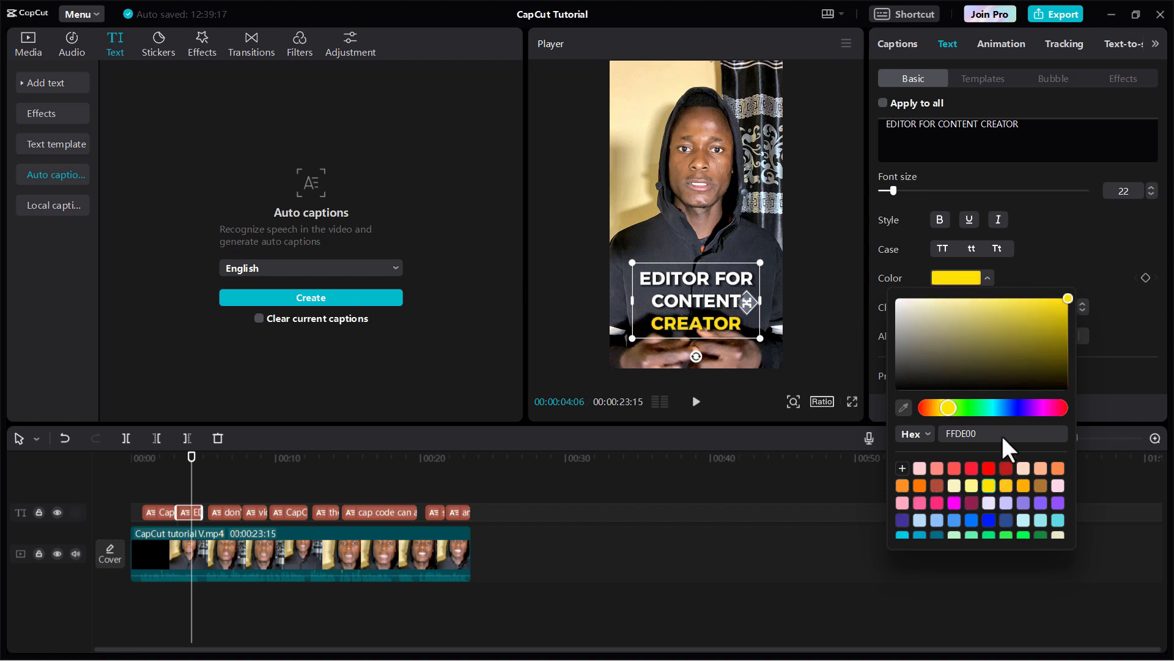
{"action": "left_click", "coordinate": [1051, 245]}
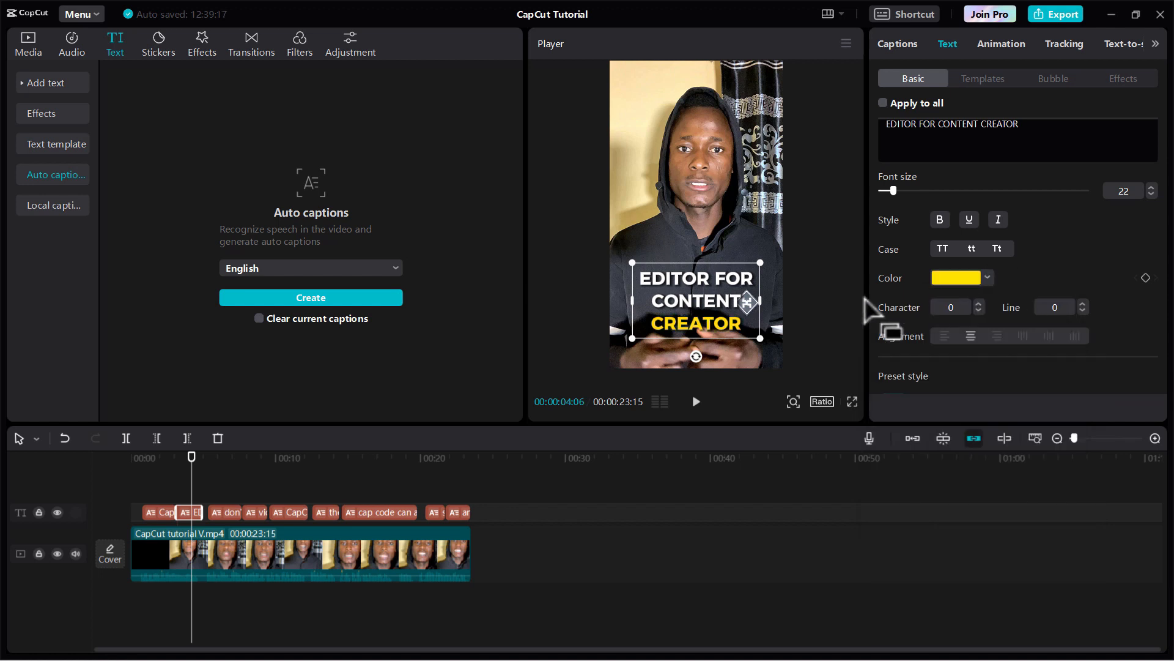
Split the third caption into three separate captions: "don't waste", "your money" and "on any other"
{"action": "left_click_drag", "start_coordinate": [191, 477], "coordinate": [215, 486]}
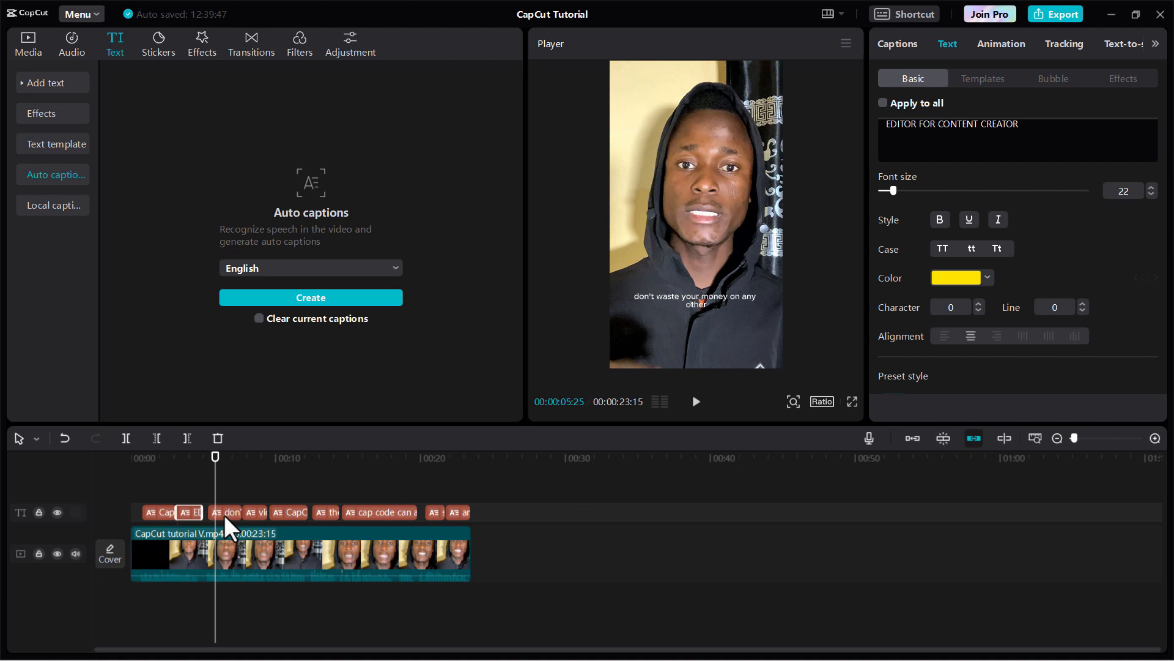
{"action": "left_click", "coordinate": [224, 515]}
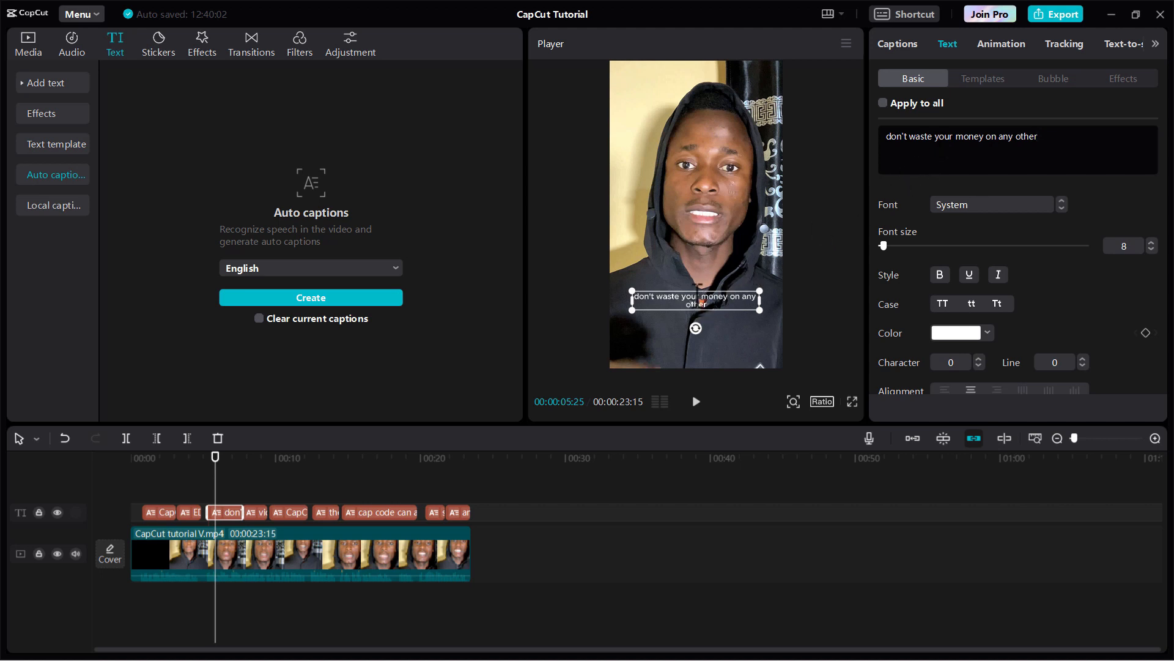
{"action": "left_click", "coordinate": [899, 43]}
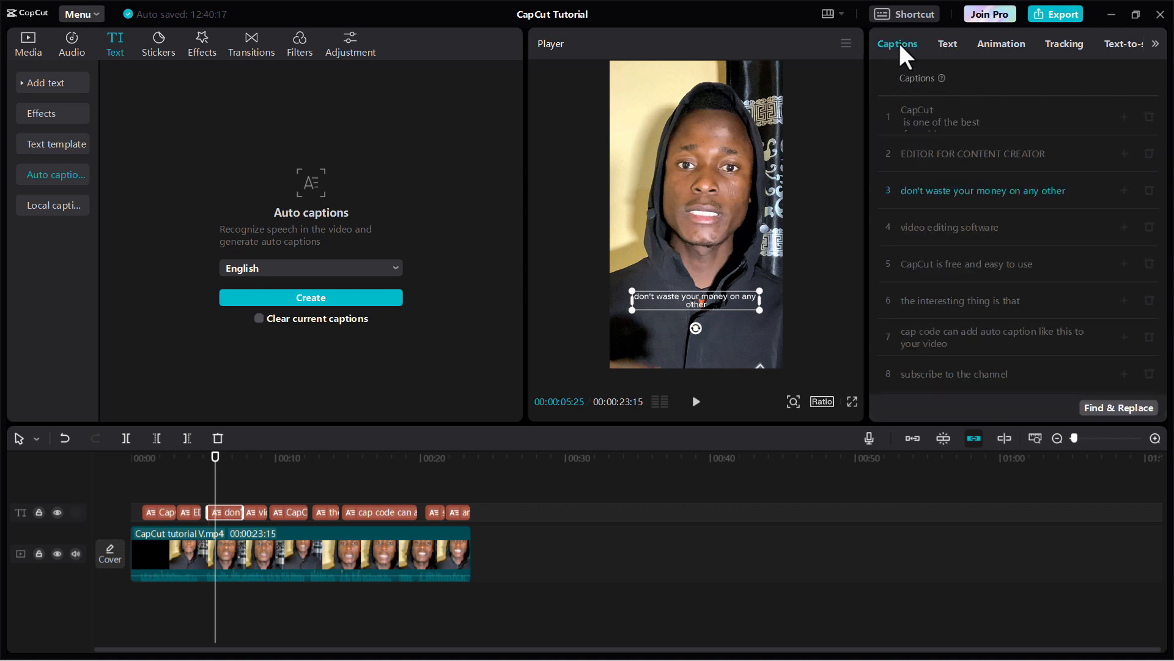
{"action": "left_click", "coordinate": [948, 186]}
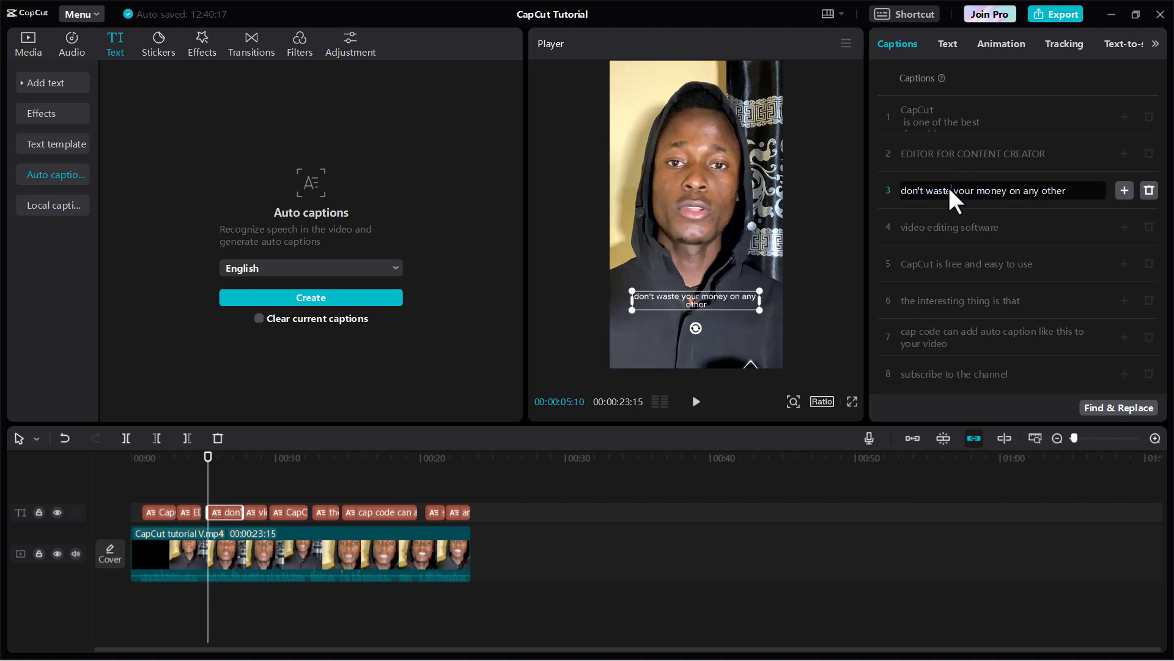
{"action": "key", "text": "Return"}
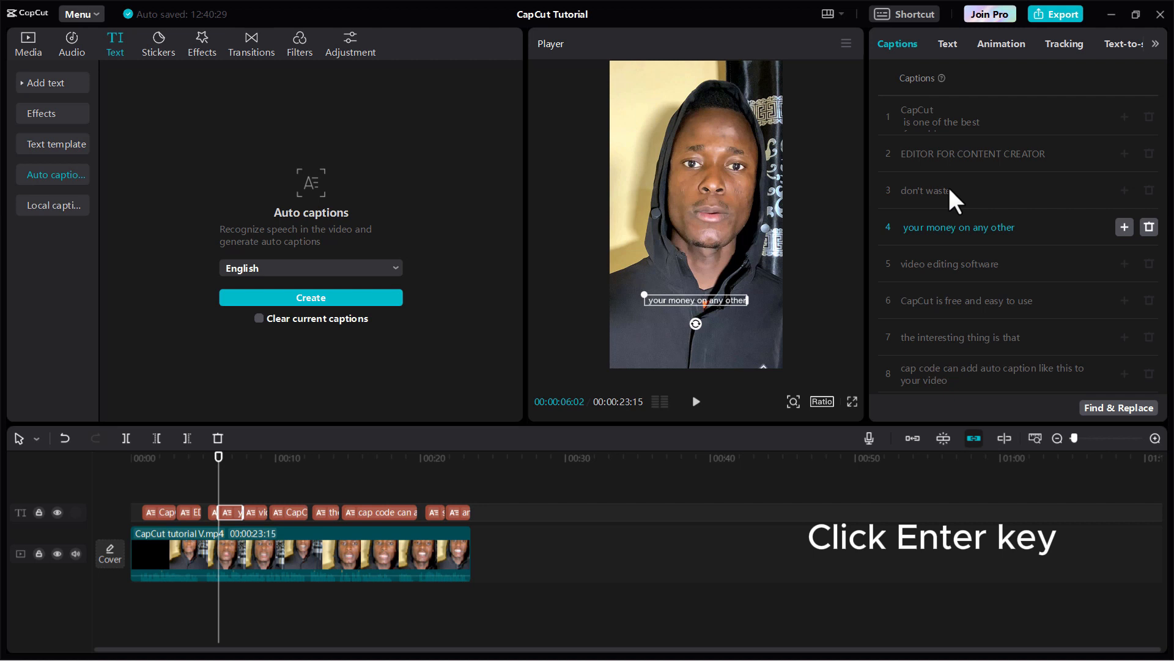
{"action": "left_click", "coordinate": [958, 228]}
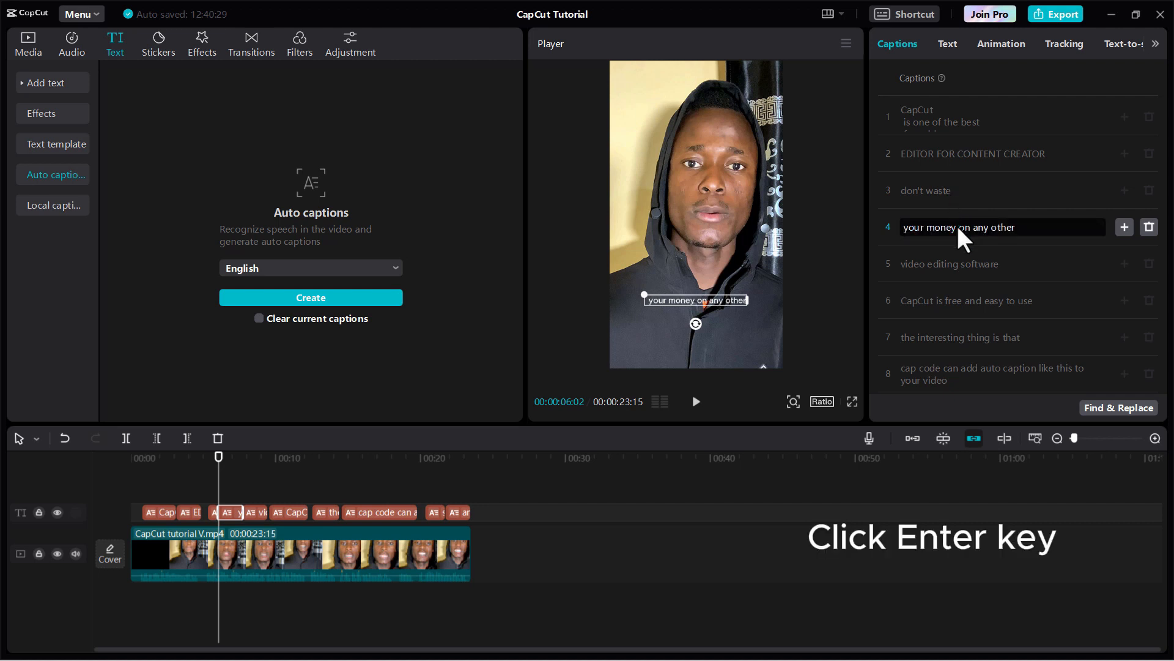
{"action": "key", "text": "Return"}
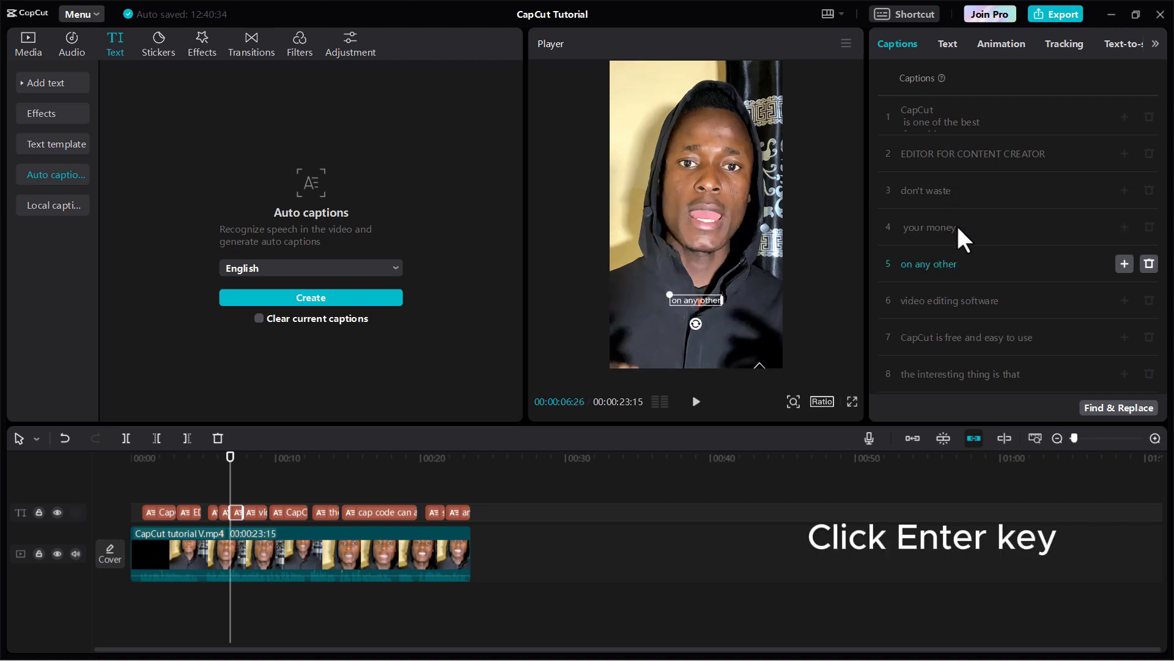
Set the font size of the "don't waste" caption to 22
{"action": "left_click_drag", "start_coordinate": [228, 450], "coordinate": [214, 471]}
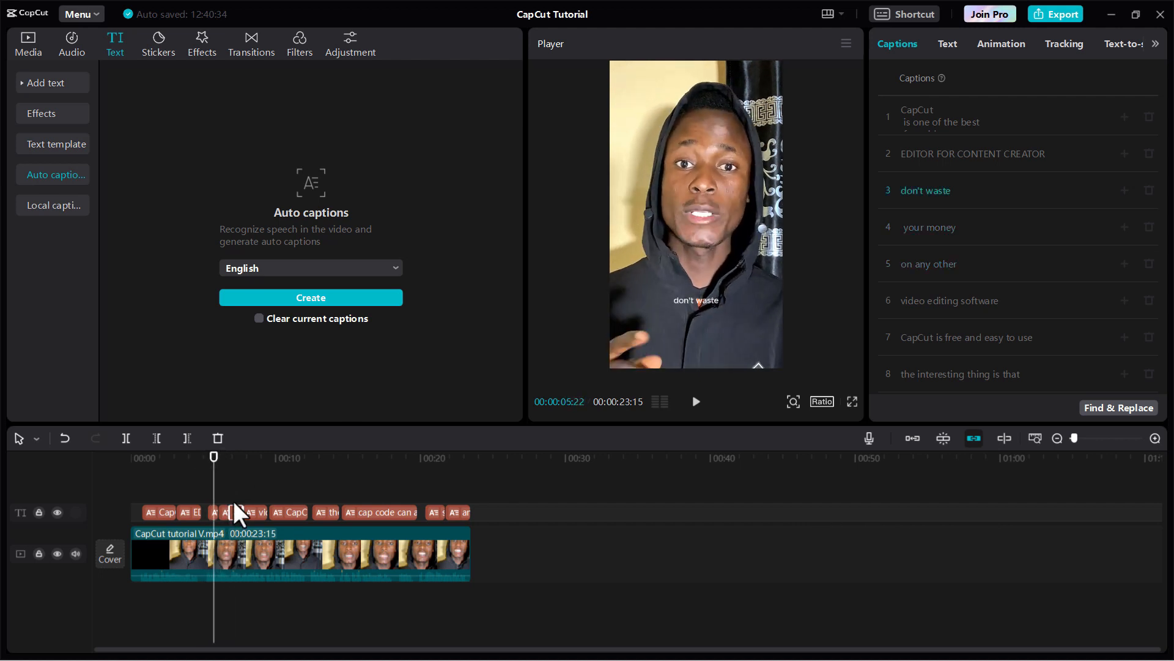
{"action": "key", "text": "ctrl+equal"}
{"action": "key", "text": "ctrl+equal"}
{"action": "key", "text": "ctrl+equal"}
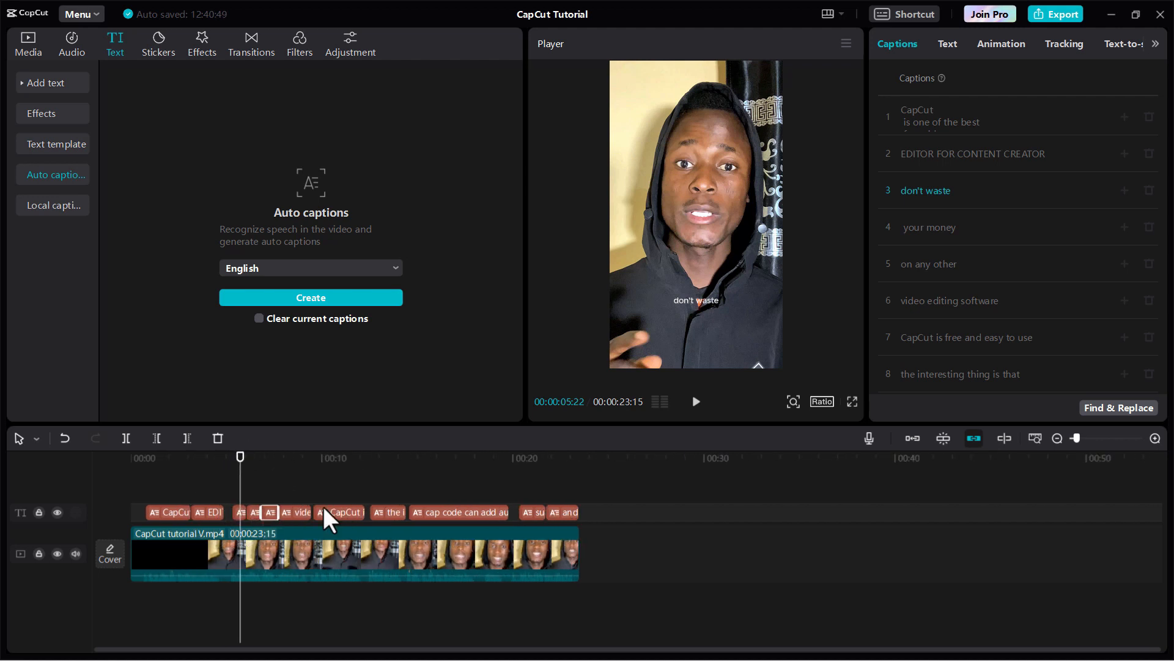
{"action": "key", "text": "ctrl+equal"}
{"action": "key", "text": "ctrl+equal"}
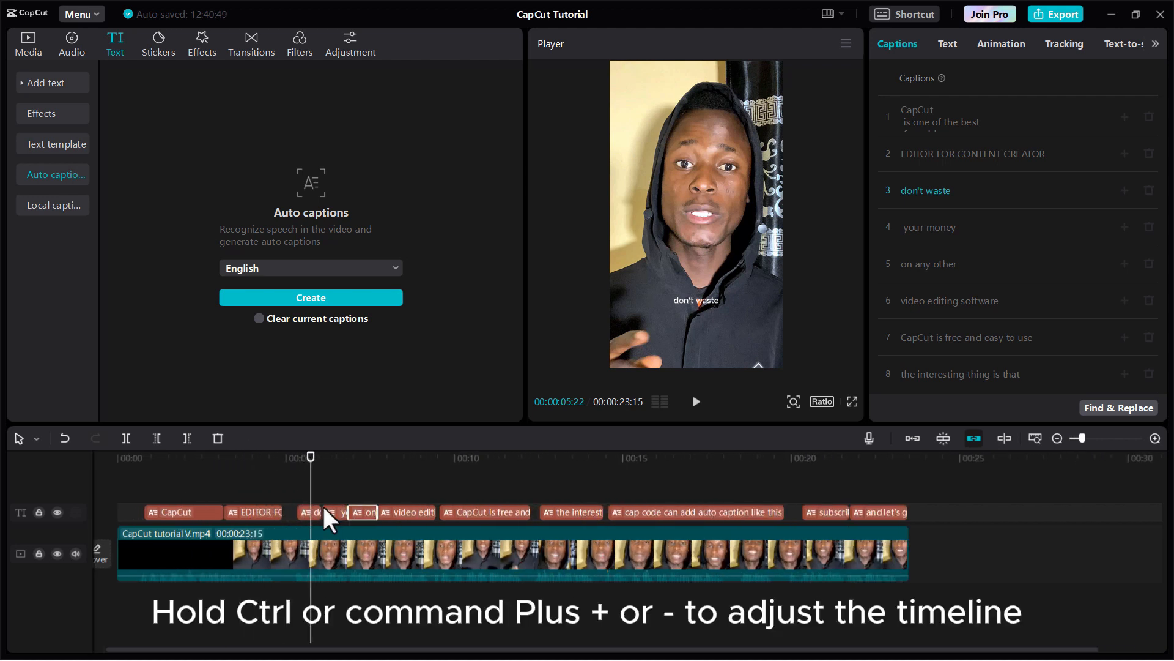
{"action": "key", "text": "ctrl+equal"}
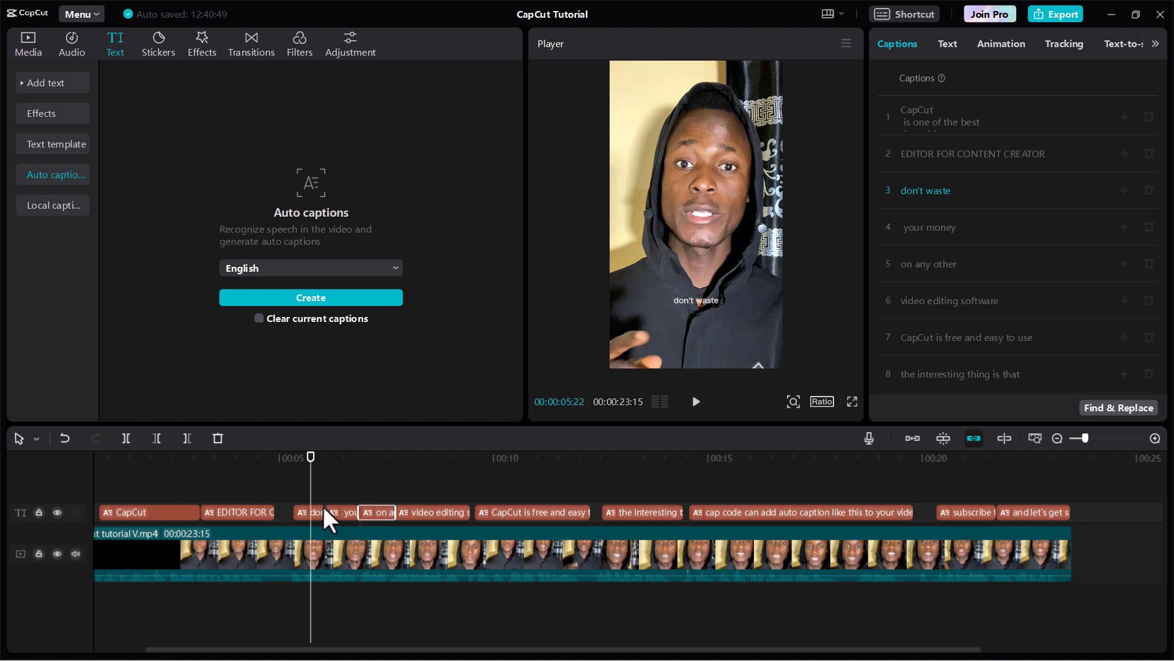
{"action": "left_click", "coordinate": [299, 510]}
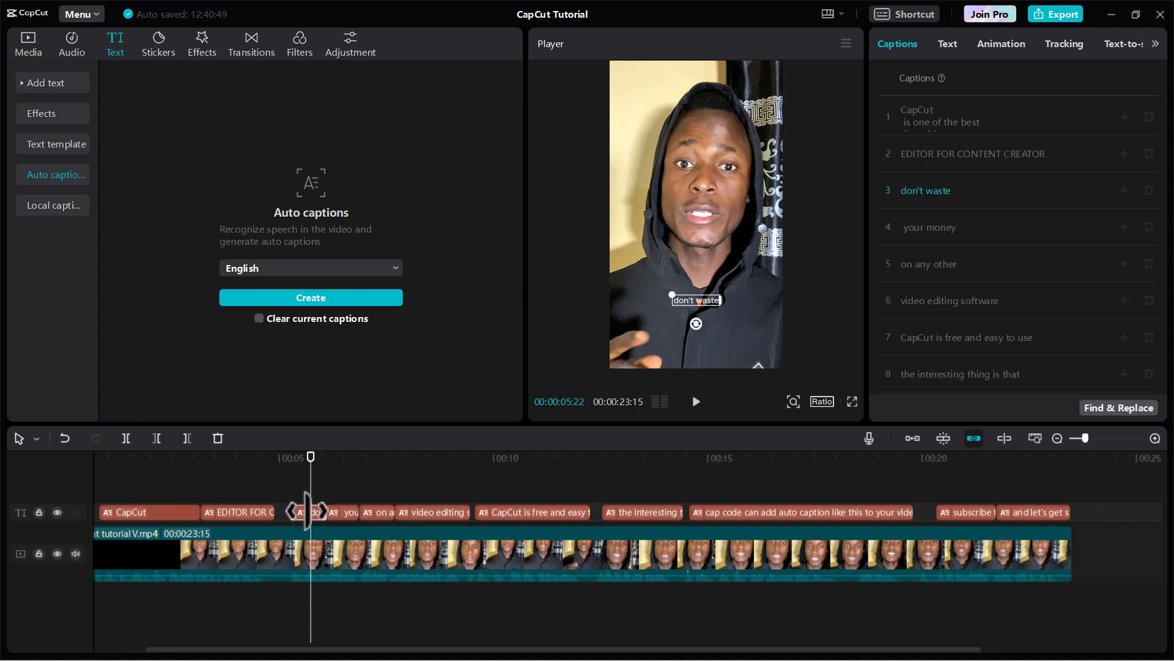
{"action": "left_click", "coordinate": [387, 509]}
{"action": "left_click", "coordinate": [303, 512]}
{"action": "left_click", "coordinate": [948, 44]}
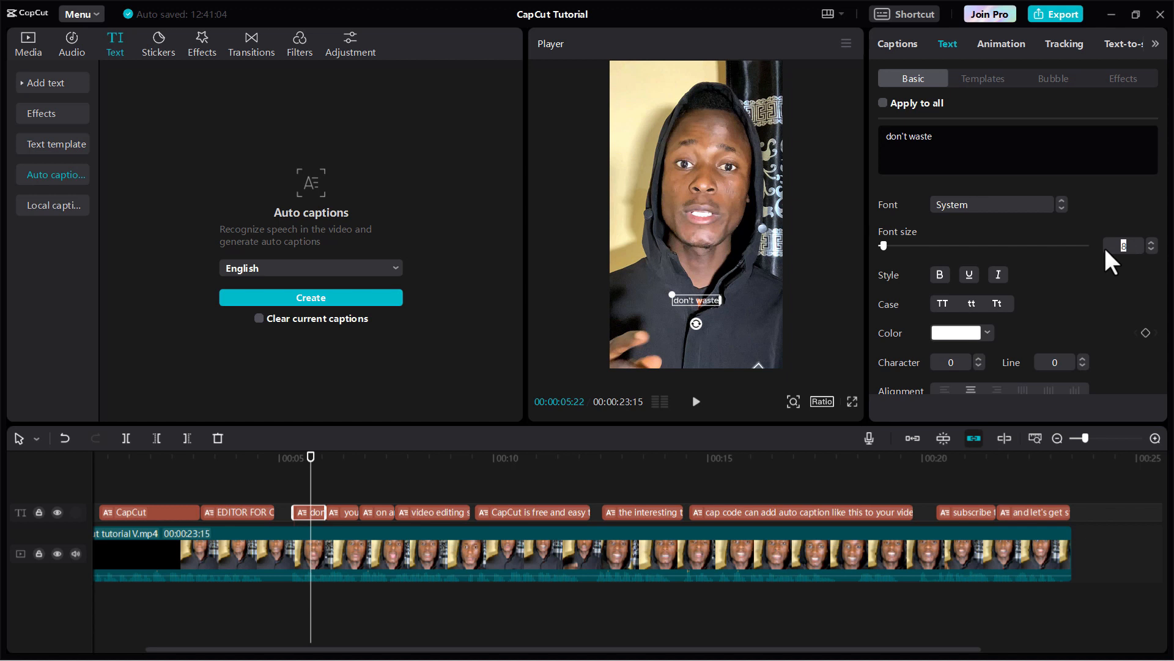
{"action": "key", "text": "Return"}
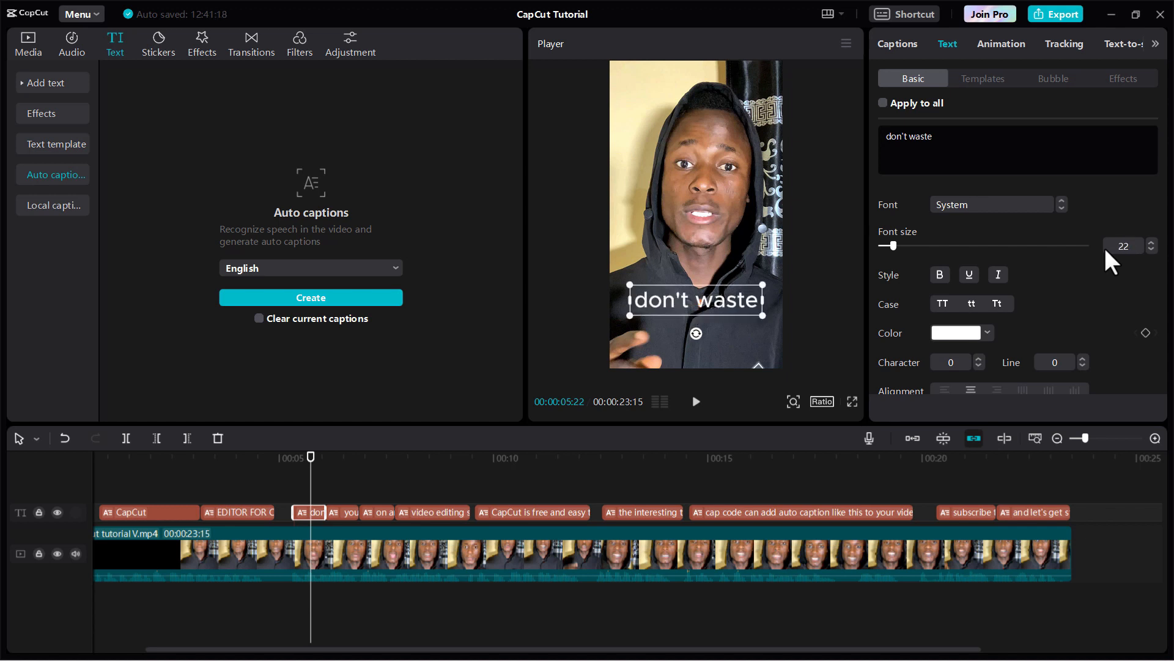
Change the font of the "don't waste" caption to Montserrat
{"action": "key", "text": "ctrl+z"}
{"action": "left_click", "coordinate": [1047, 206]}
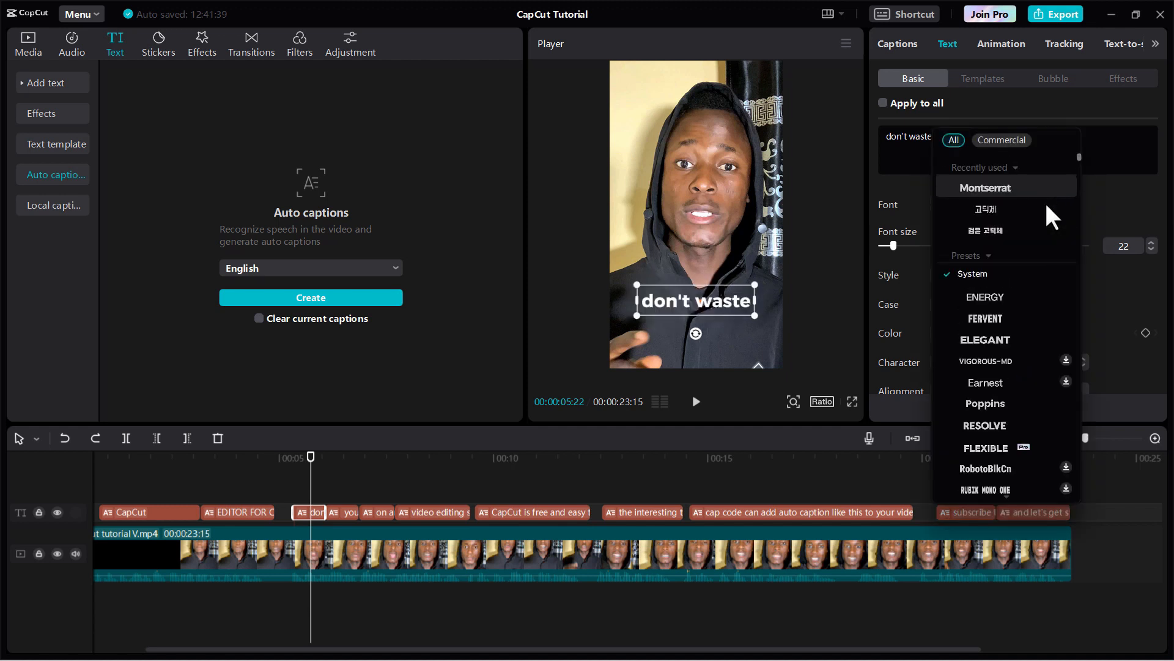
{"action": "left_click", "coordinate": [1007, 185]}
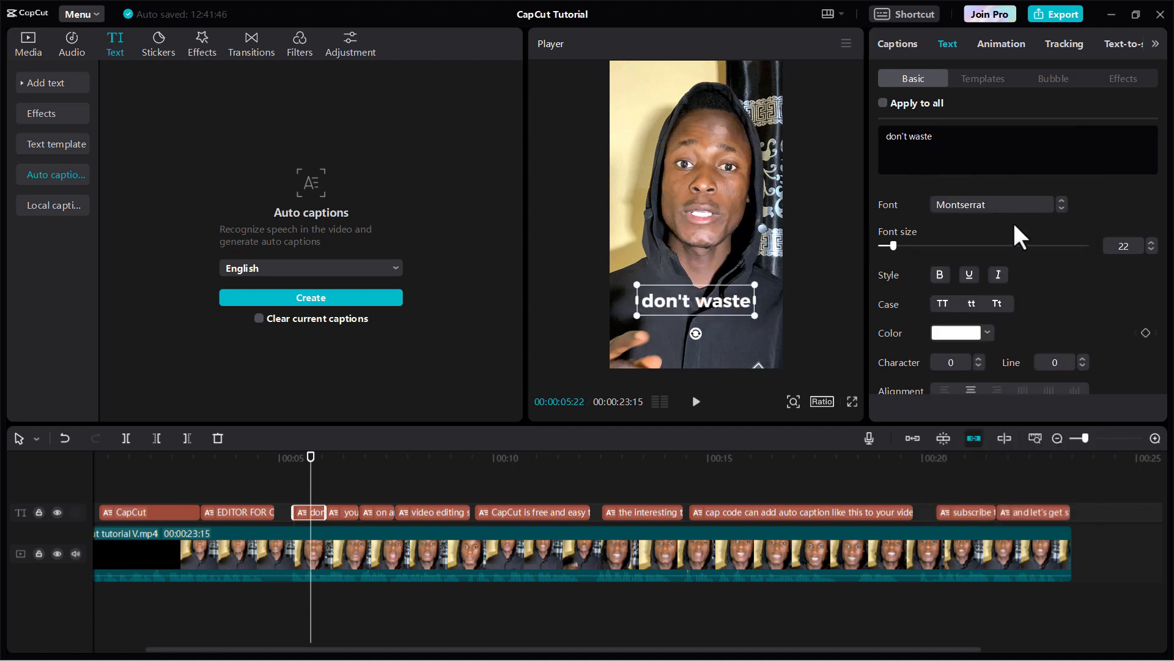
{"action": "scroll", "coordinate": [918, 242], "scroll_direction": "down", "scroll_amount": 2}
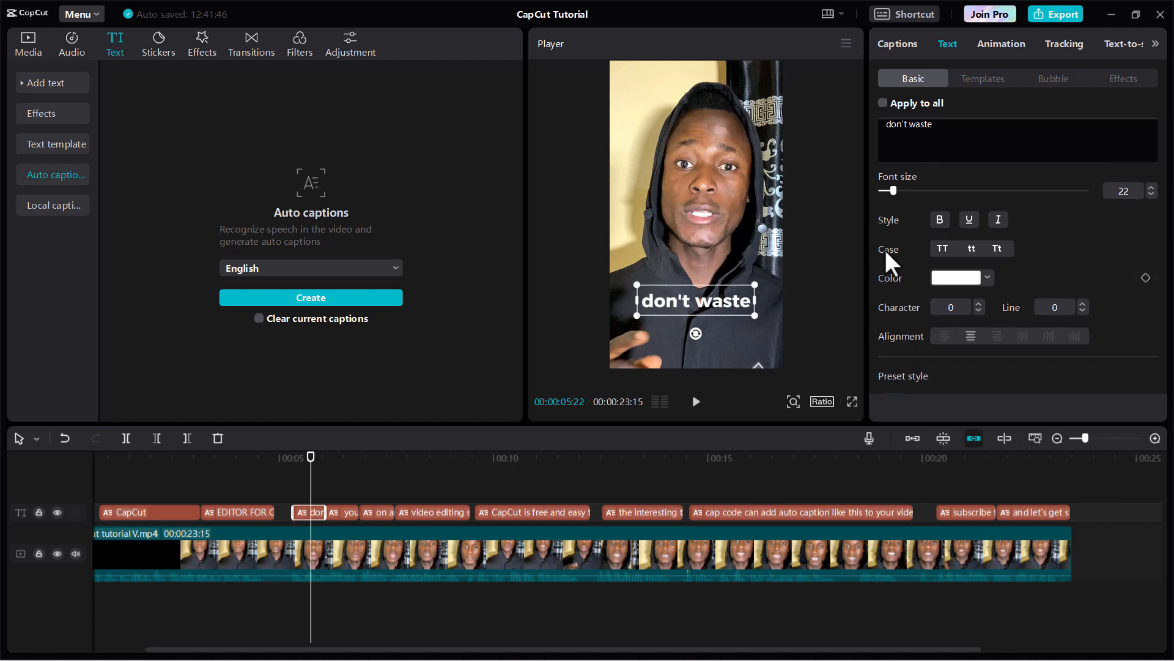
Convert the "don't waste" caption to uppercase and colour the word WASTE red (FF0000)
{"action": "left_click", "coordinate": [943, 248]}
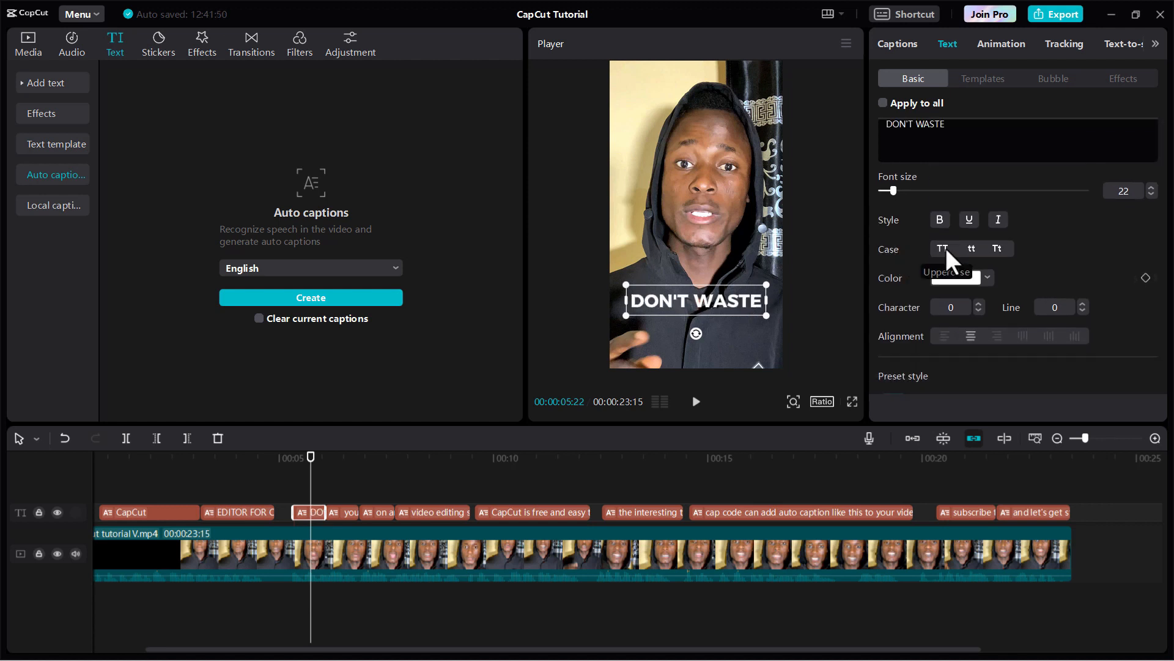
{"action": "scroll", "coordinate": [946, 248], "scroll_direction": "up", "scroll_amount": 2}
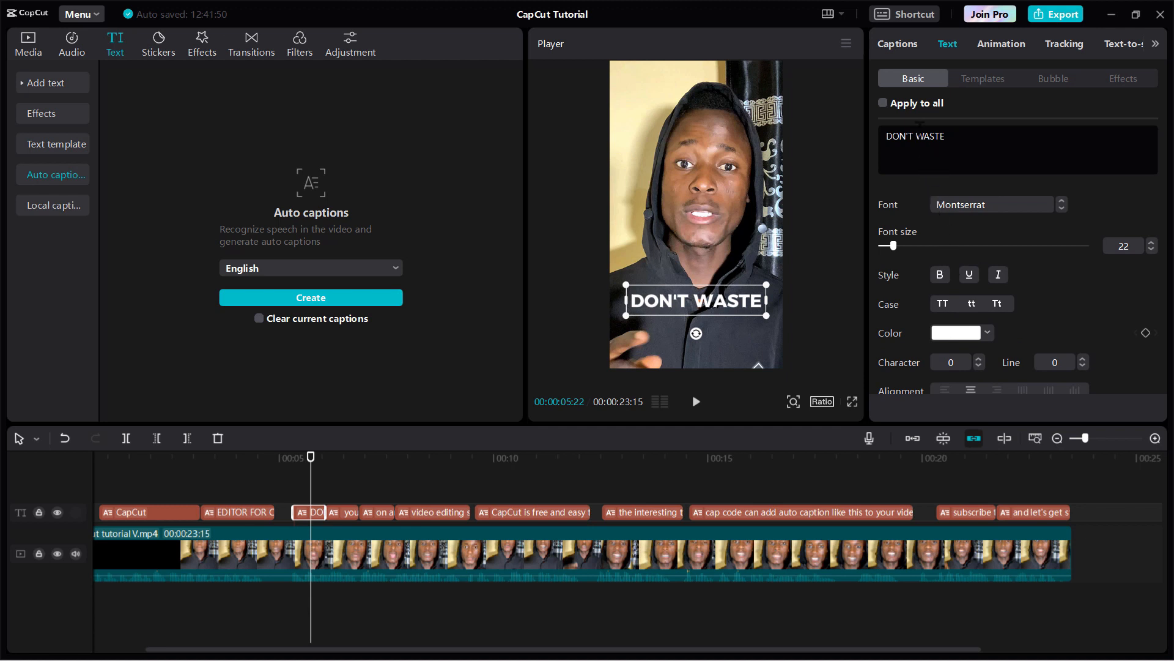
{"action": "left_click_drag", "start_coordinate": [916, 136], "coordinate": [949, 143]}
{"action": "left_click", "coordinate": [986, 332]}
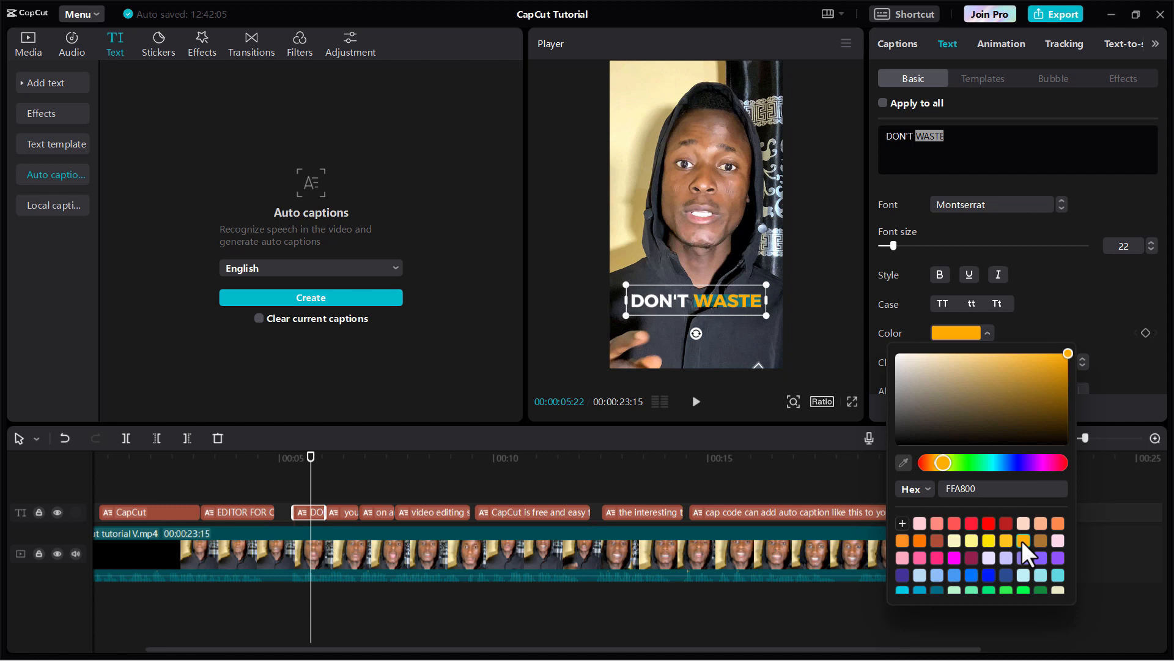
{"action": "left_click", "coordinate": [988, 522]}
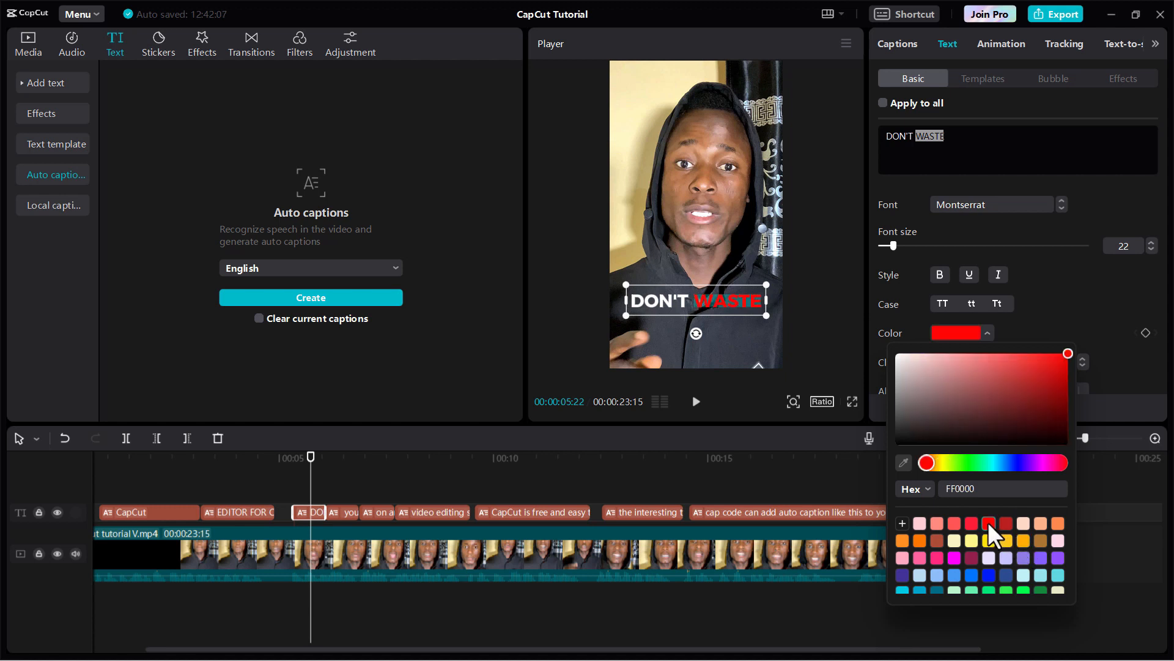
{"action": "left_click", "coordinate": [1043, 324]}
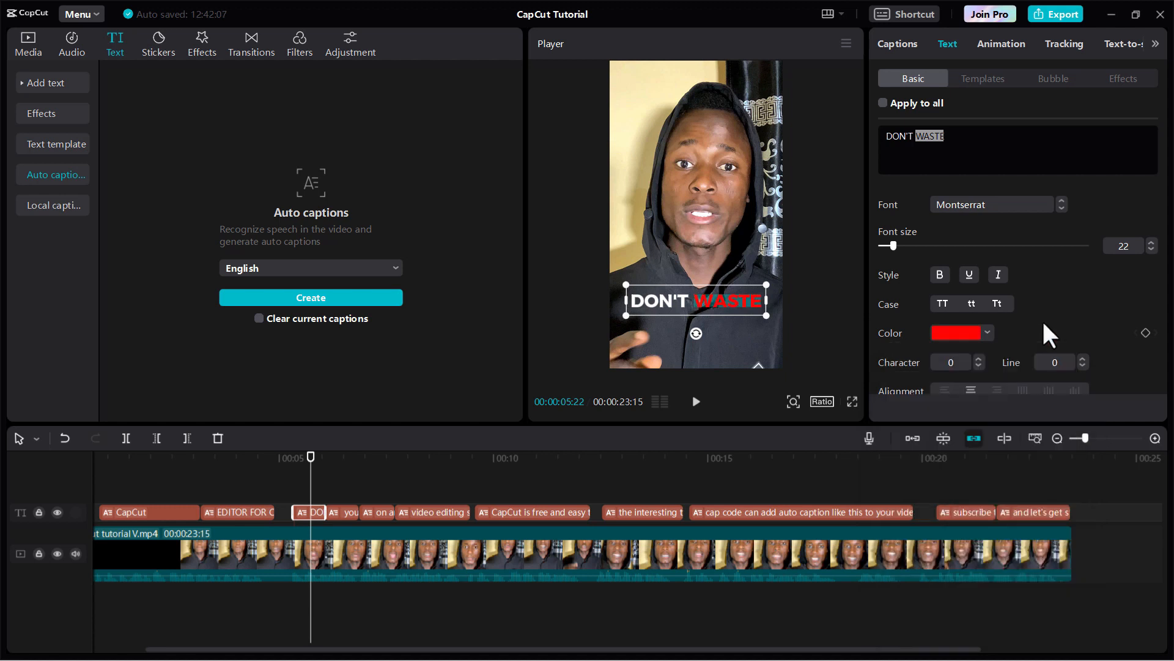
{"action": "left_click", "coordinate": [957, 154]}
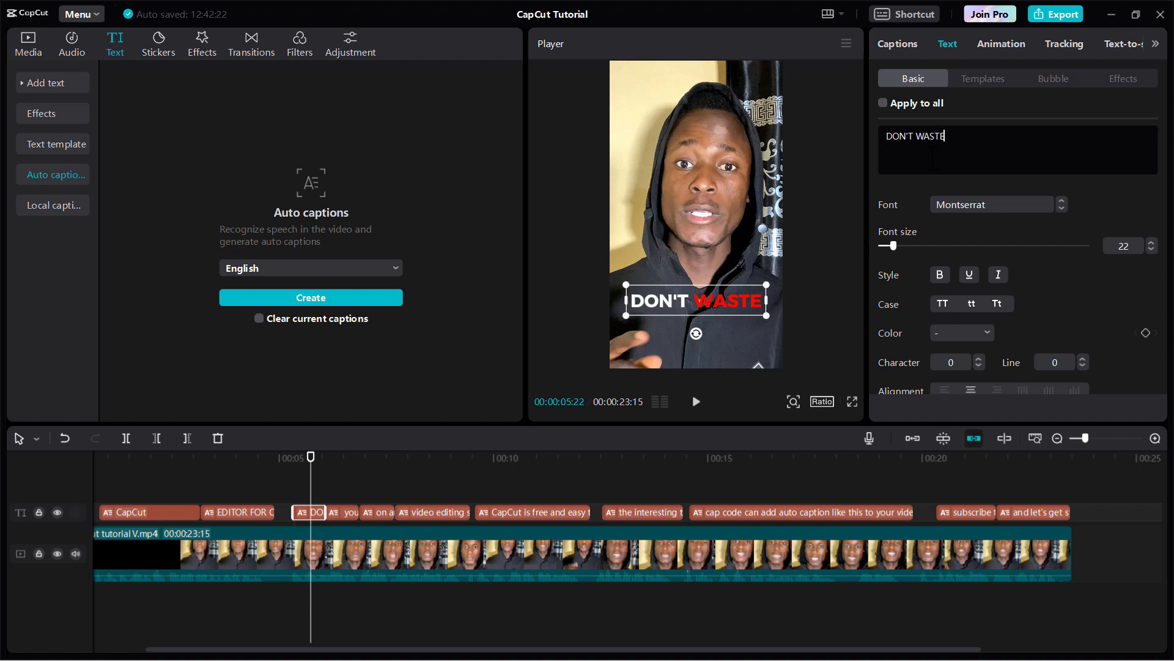
Format the "your money" caption as uppercase Montserrat at size 22 and move it lower in the frame
{"action": "left_click", "coordinate": [337, 477]}
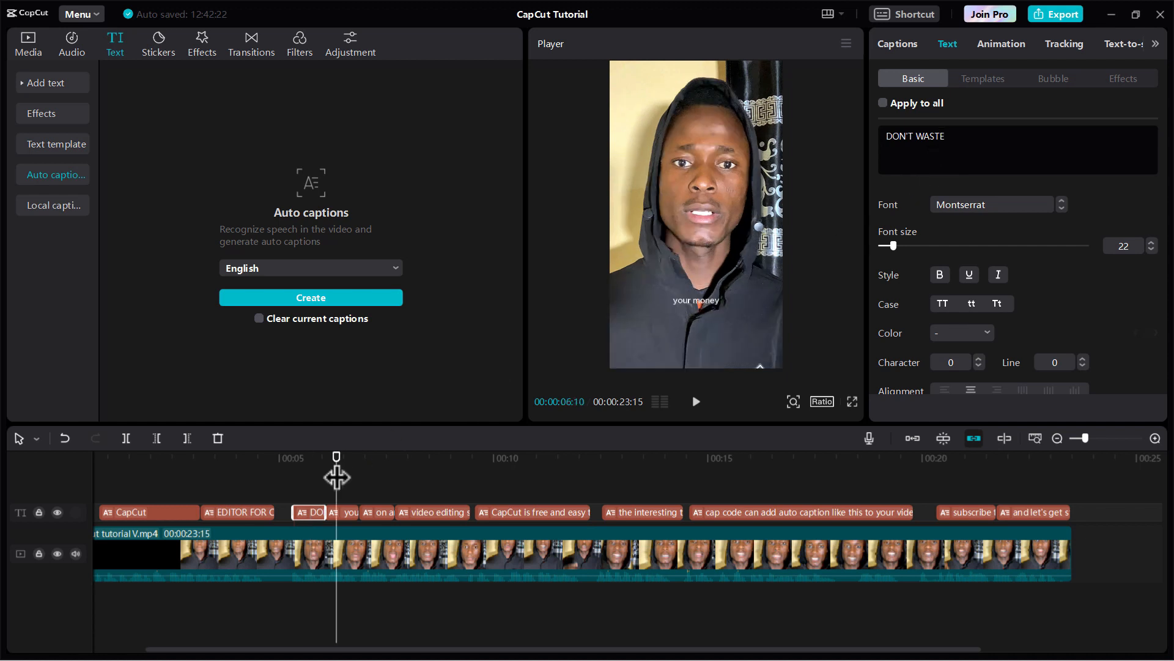
{"action": "left_click", "coordinate": [339, 514]}
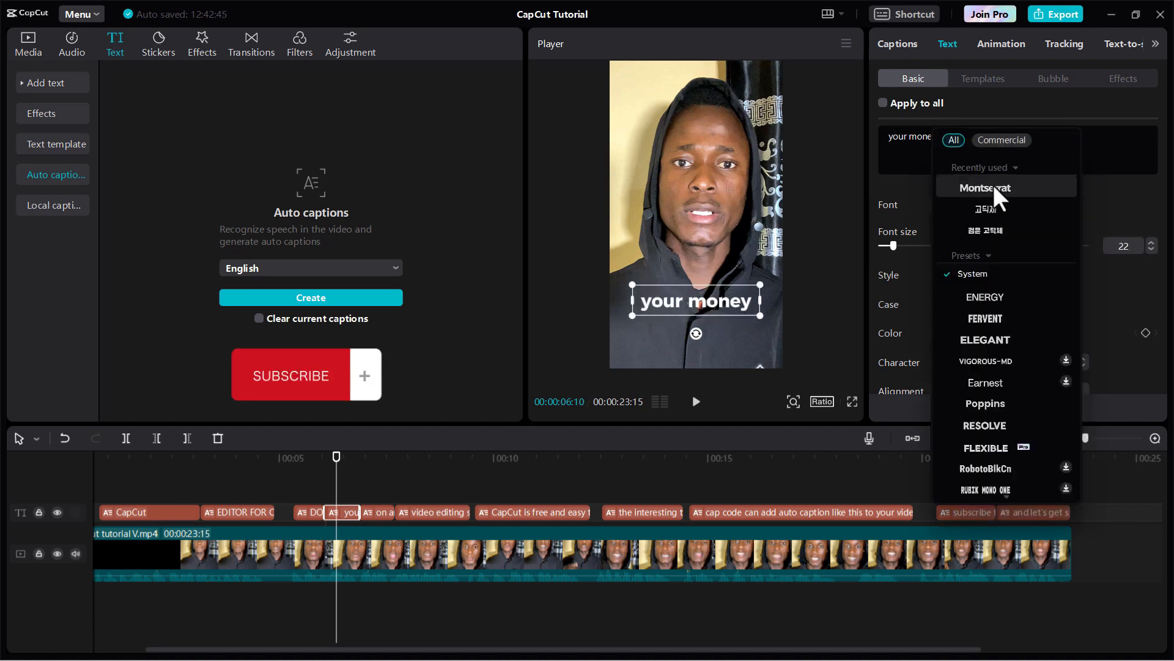
{"action": "left_click", "coordinate": [996, 191]}
{"action": "left_click", "coordinate": [942, 303]}
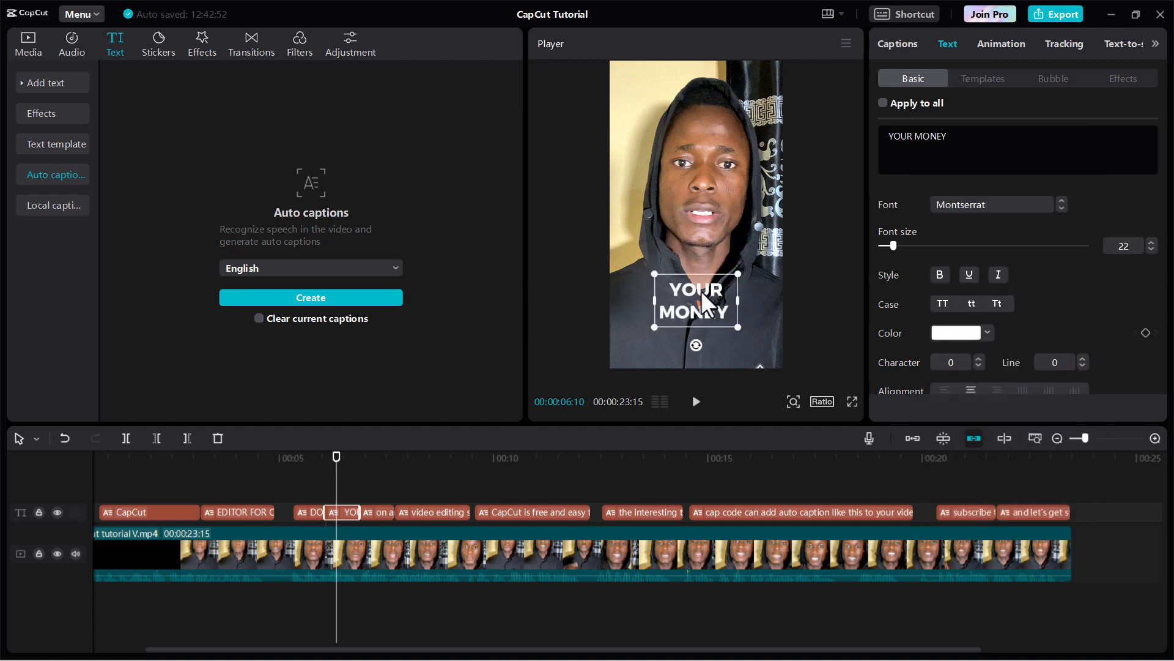
{"action": "left_click_drag", "start_coordinate": [702, 292], "coordinate": [703, 321]}
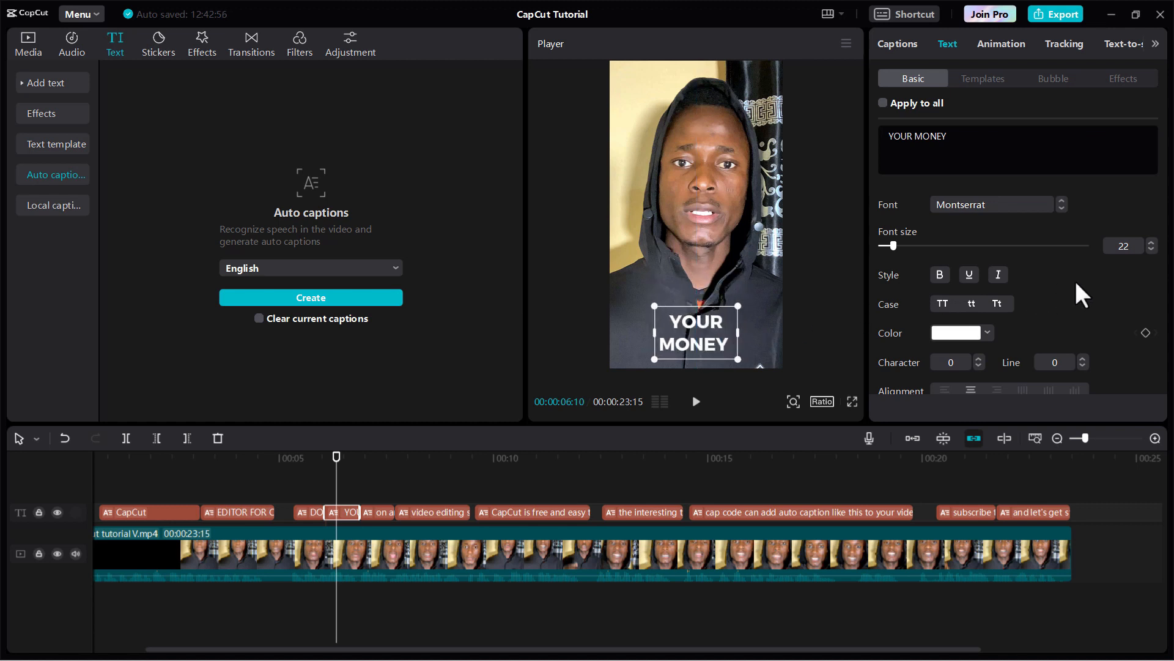
Try the yellow preset style on the "YOUR MONEY" caption, then apply the white preset with a black outline
{"action": "scroll", "coordinate": [1074, 278], "scroll_direction": "down", "scroll_amount": 5}
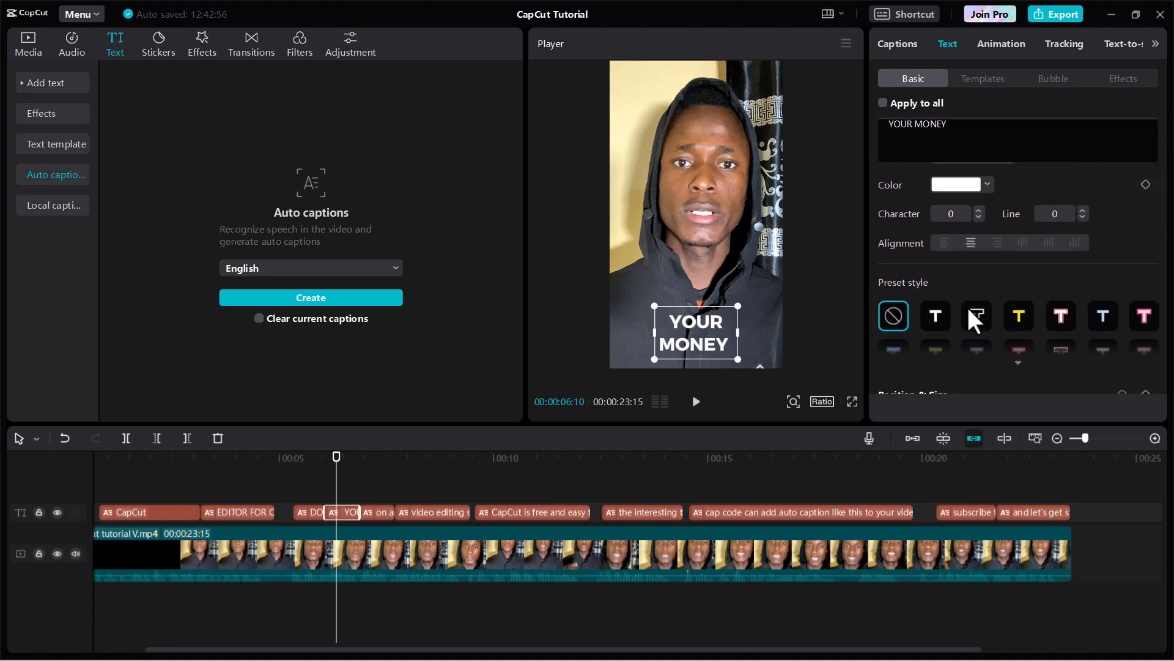
{"action": "left_click", "coordinate": [1021, 316]}
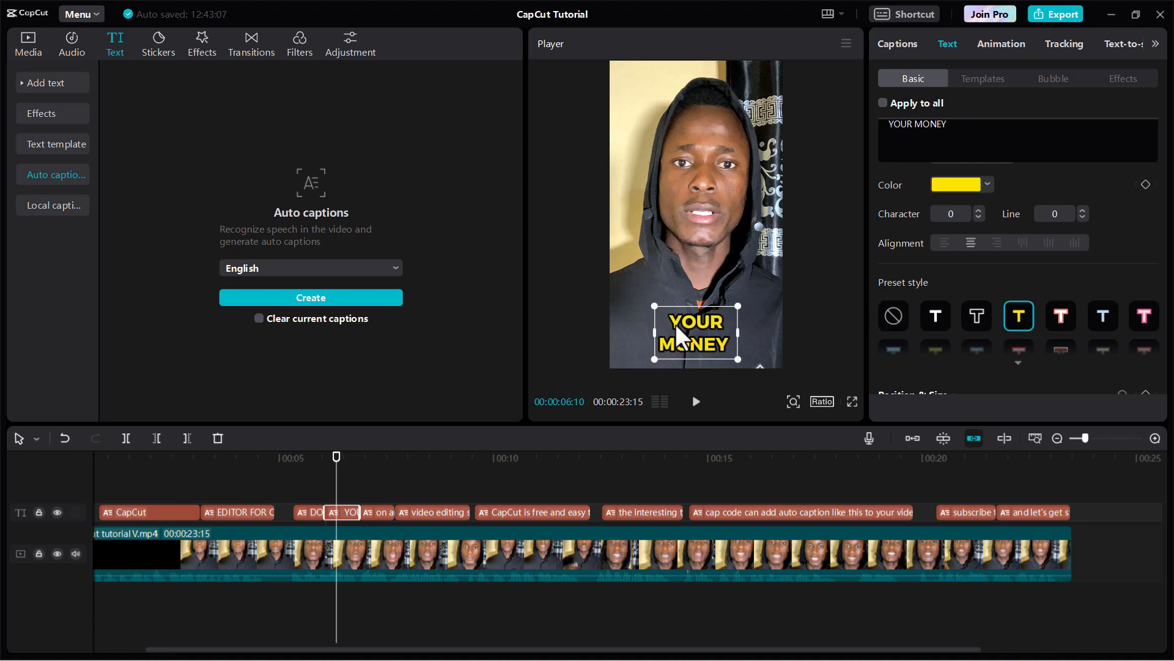
{"action": "left_click", "coordinate": [936, 318]}
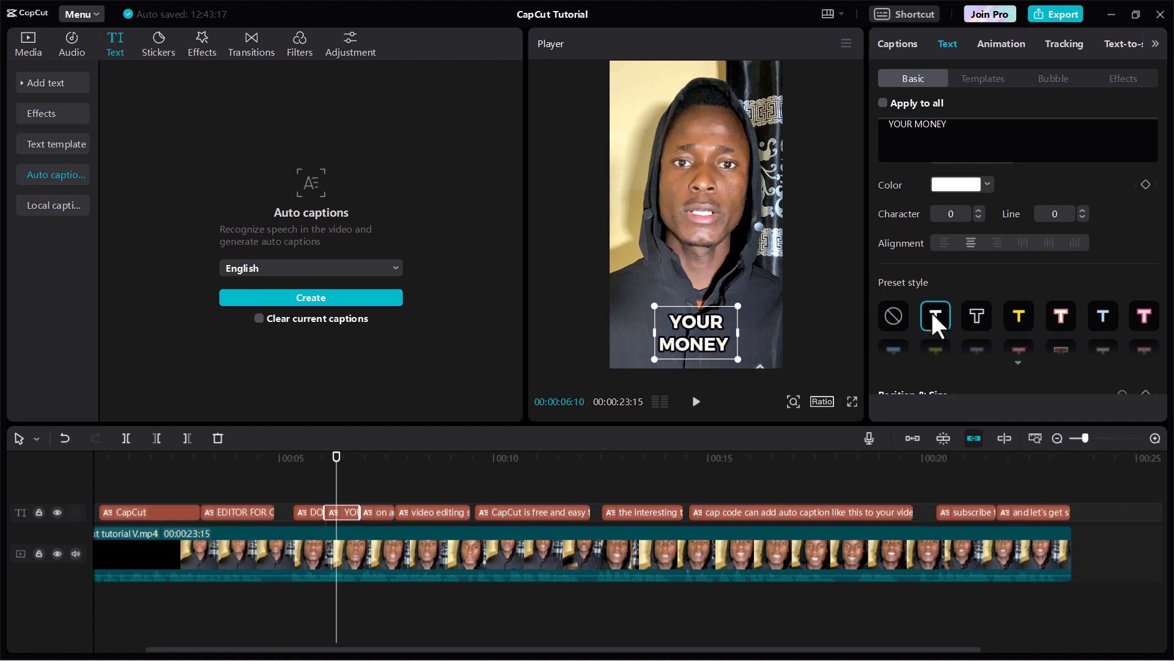
{"action": "scroll", "coordinate": [933, 318], "scroll_direction": "down", "scroll_amount": 1}
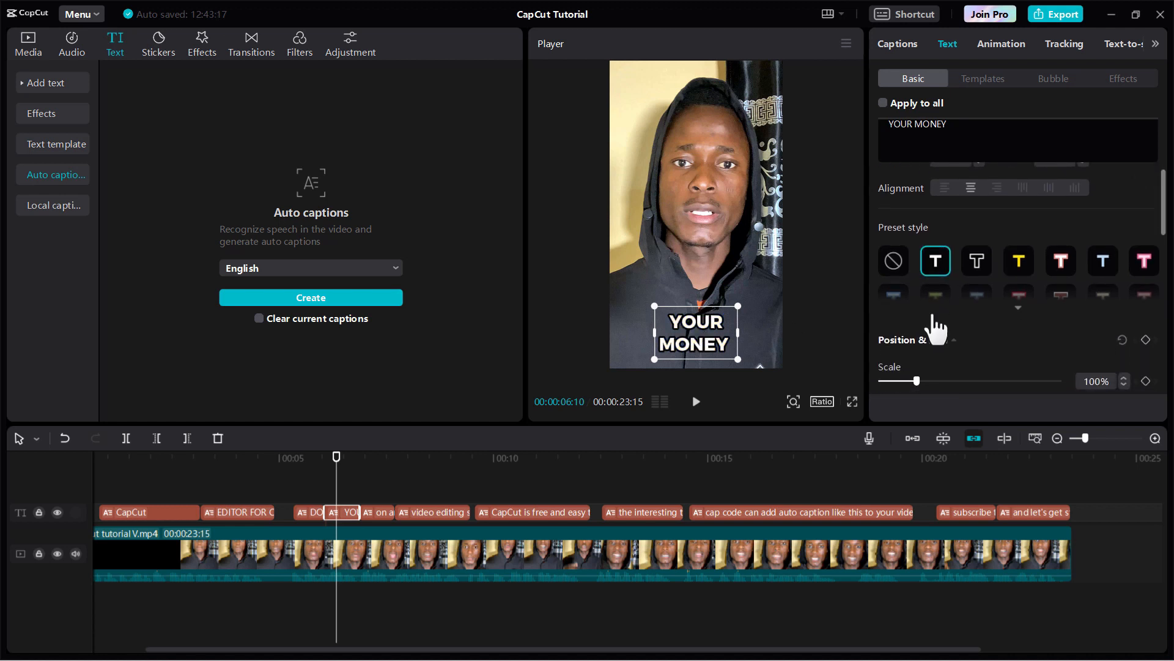
{"action": "left_click", "coordinate": [1018, 308]}
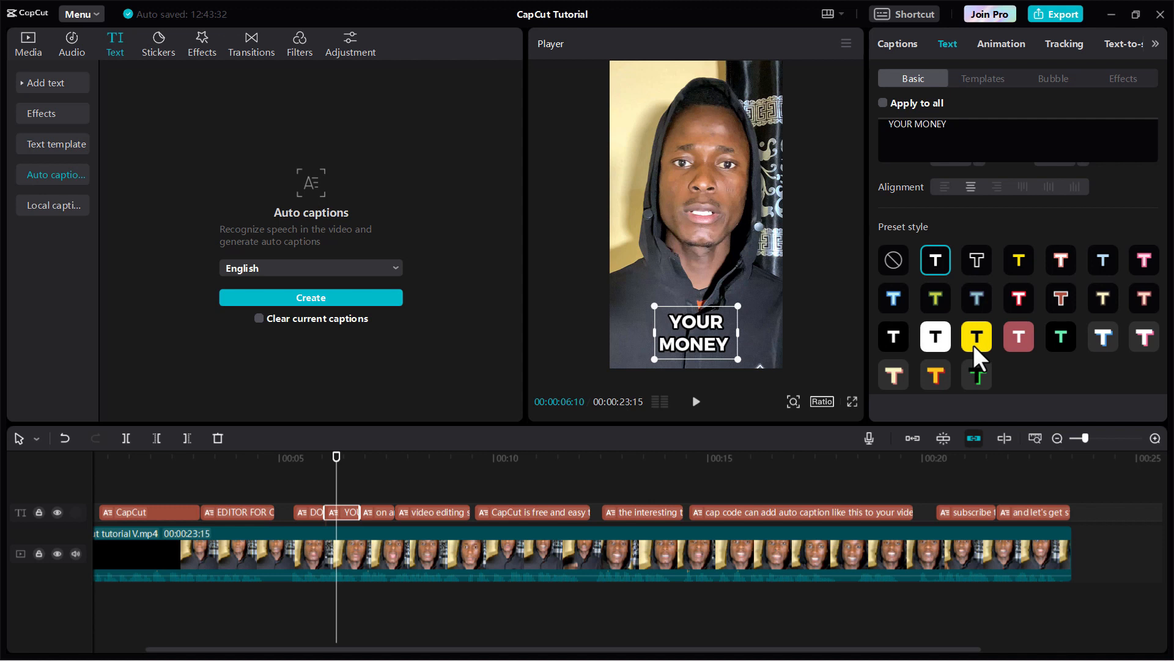
Colour the word MONEY in the "YOUR MONEY" caption green (00FF4B)
{"action": "scroll", "coordinate": [979, 277], "scroll_direction": "up", "scroll_amount": 4}
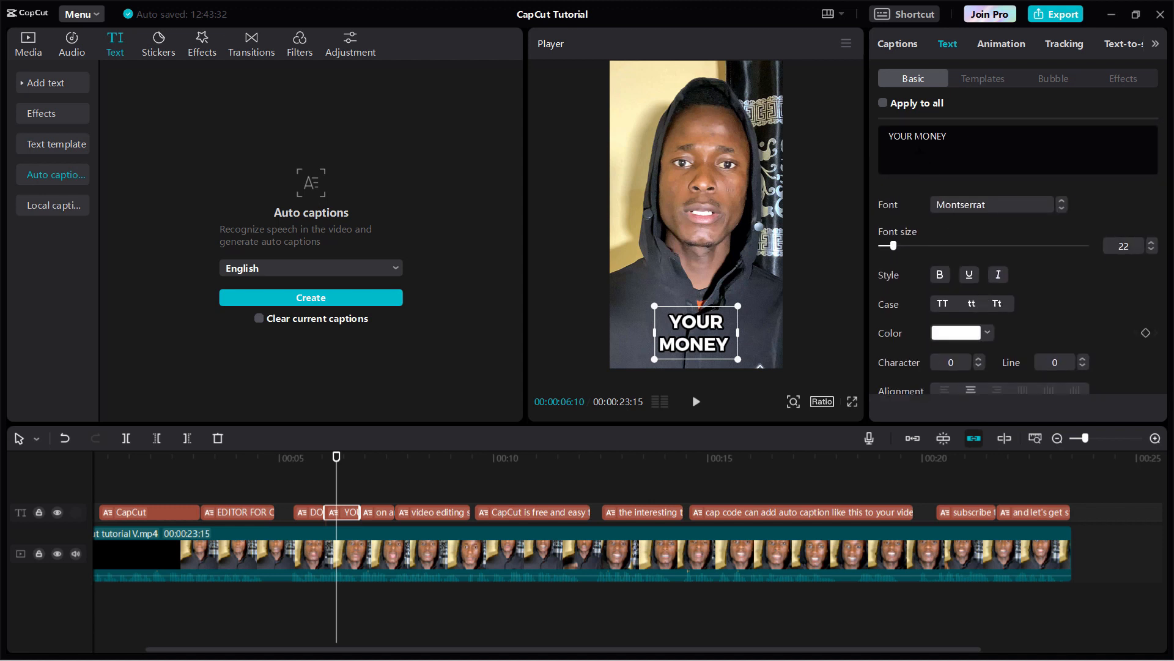
{"action": "left_click_drag", "start_coordinate": [914, 136], "coordinate": [950, 135]}
{"action": "left_click", "coordinate": [986, 333]}
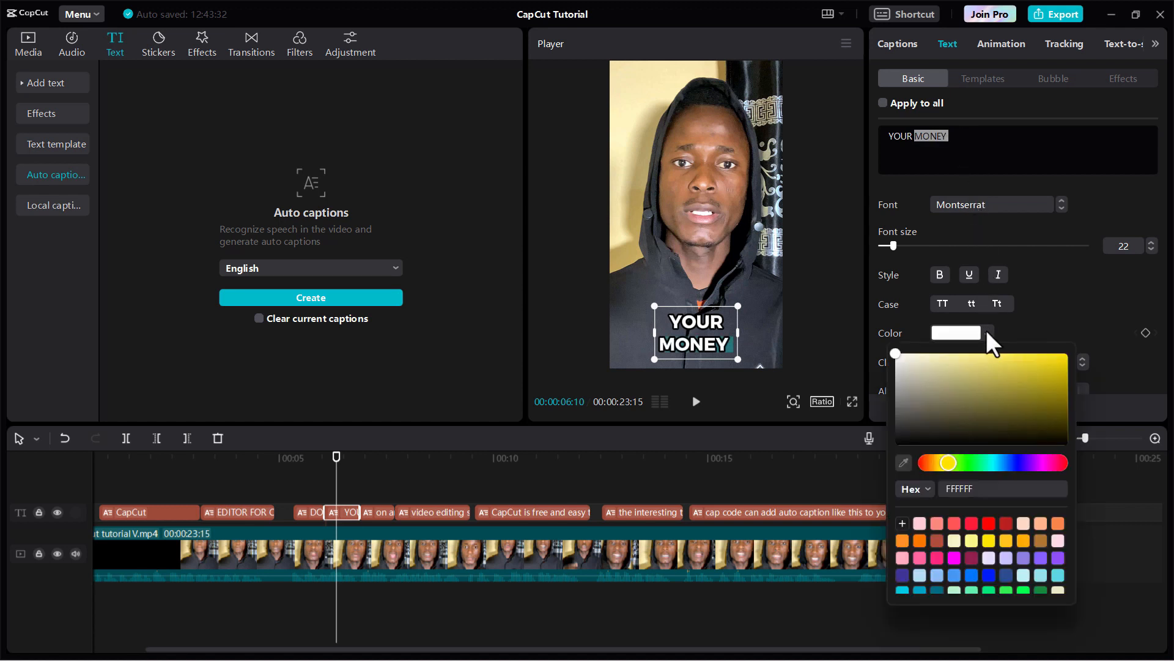
{"action": "left_click", "coordinate": [1022, 590]}
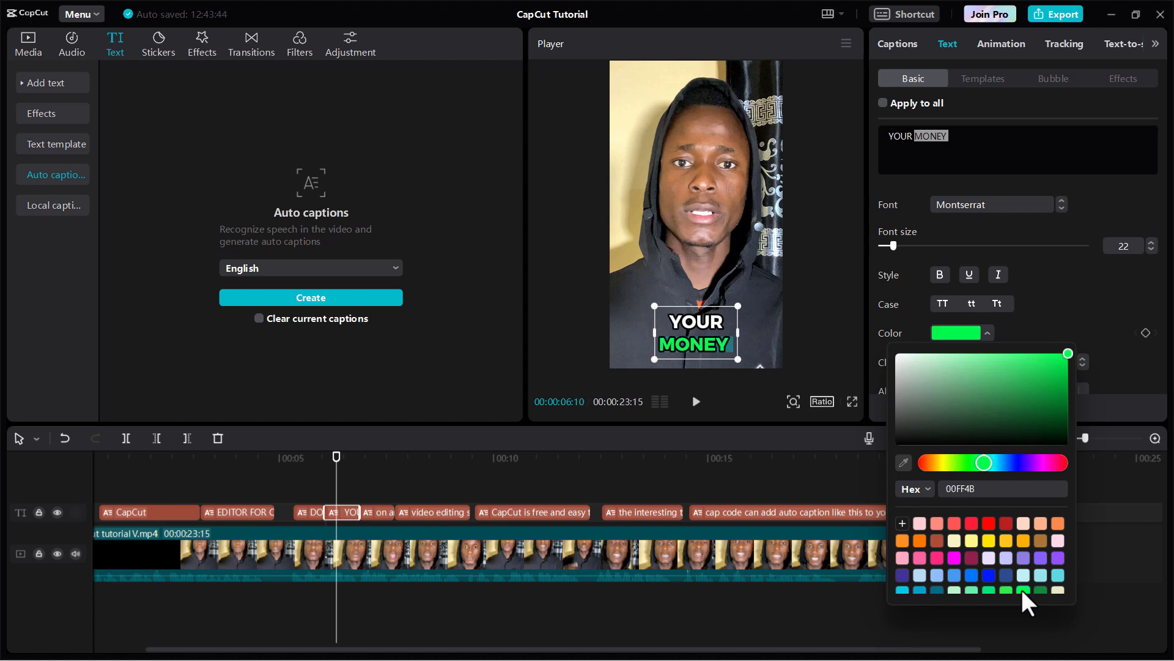
{"action": "left_click", "coordinate": [985, 165]}
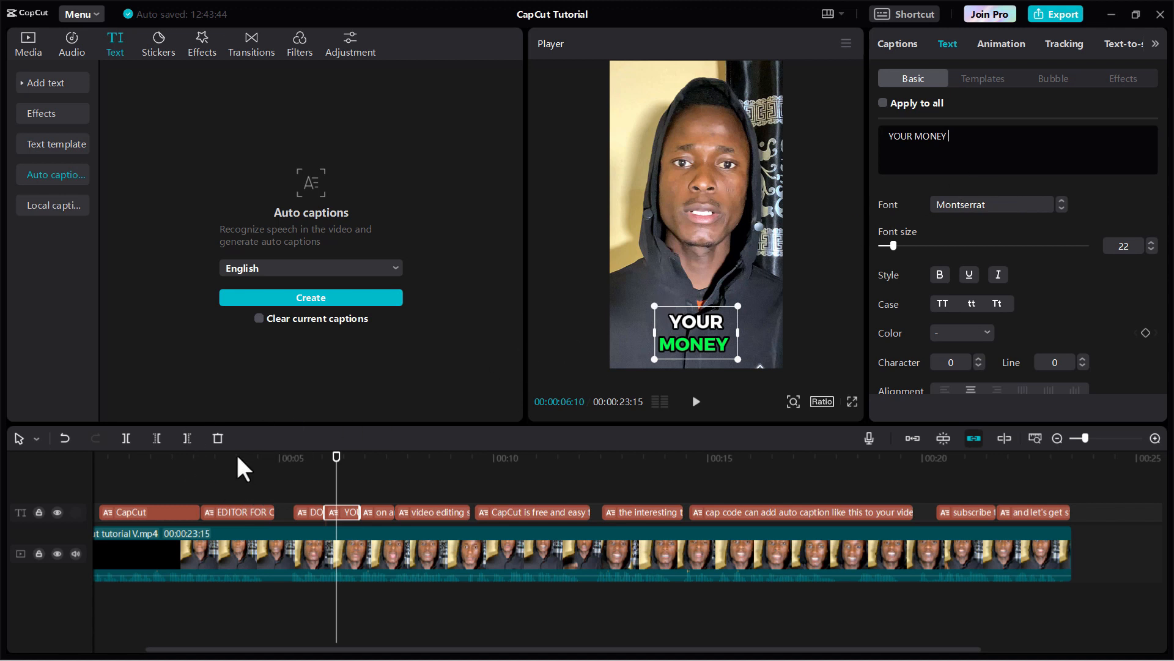
Preview the styled captions on the video from "EDITOR FOR CONTENT CREATOR" through "YOUR MONEY"
{"action": "left_click_drag", "start_coordinate": [236, 454], "coordinate": [284, 463]}
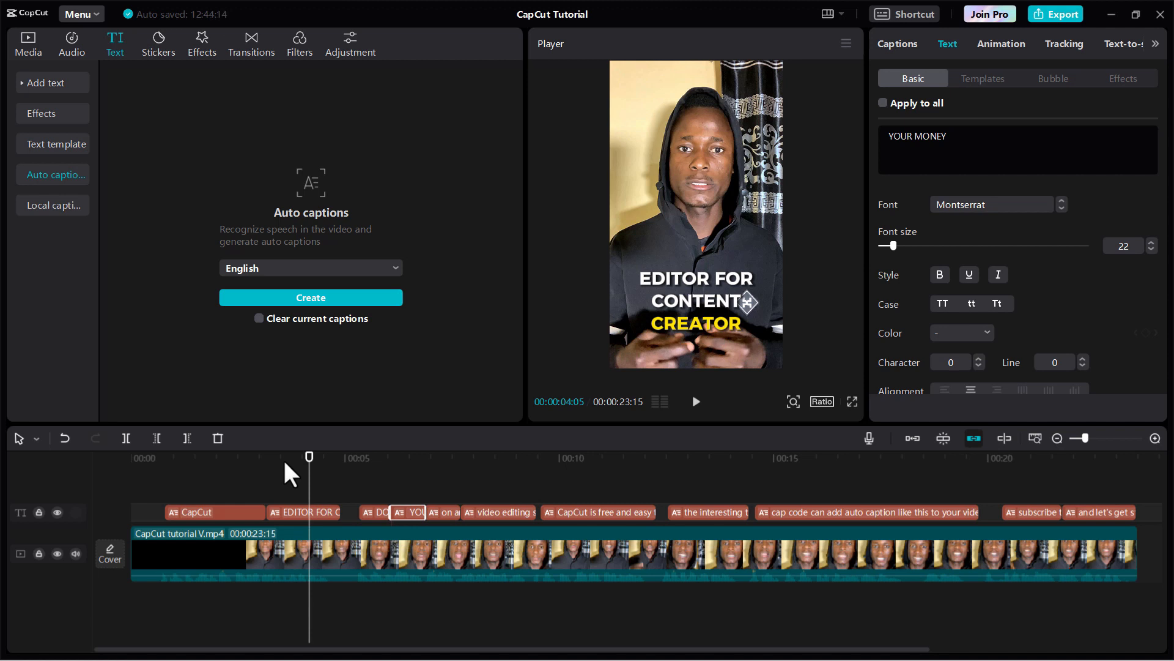
{"action": "left_click", "coordinate": [445, 458]}
{"action": "left_click_drag", "start_coordinate": [444, 477], "coordinate": [553, 472]}
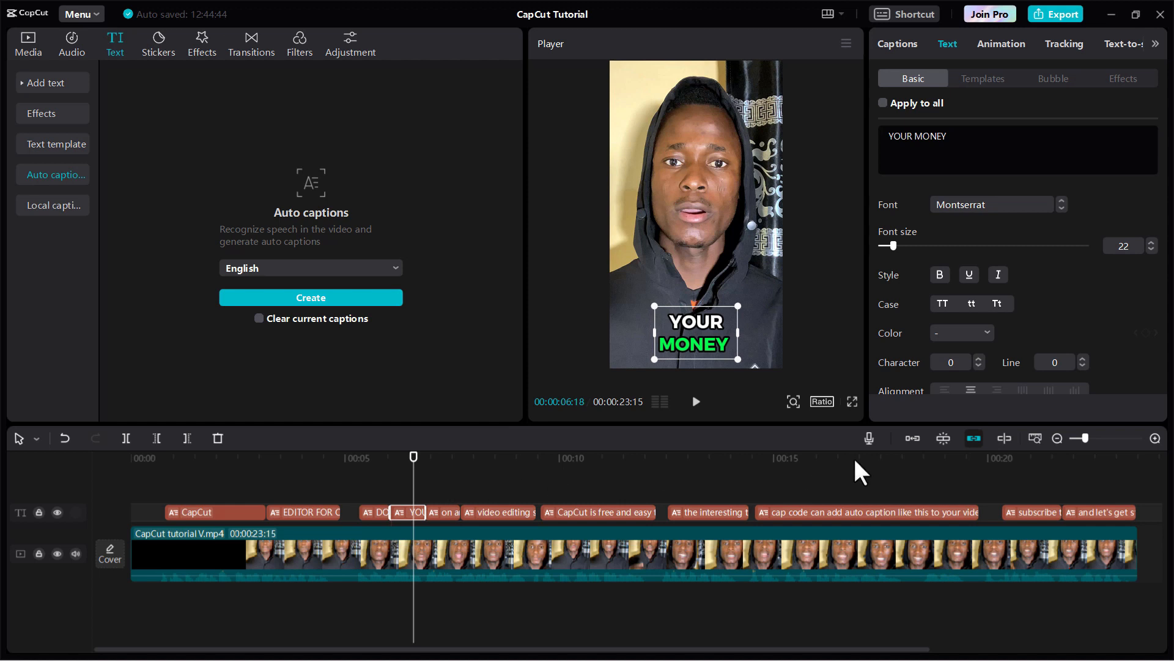
Apply the white "The quick brown fox" template with green word highlighting to the "subscribe to the channel" caption
{"action": "left_click", "coordinate": [1017, 465]}
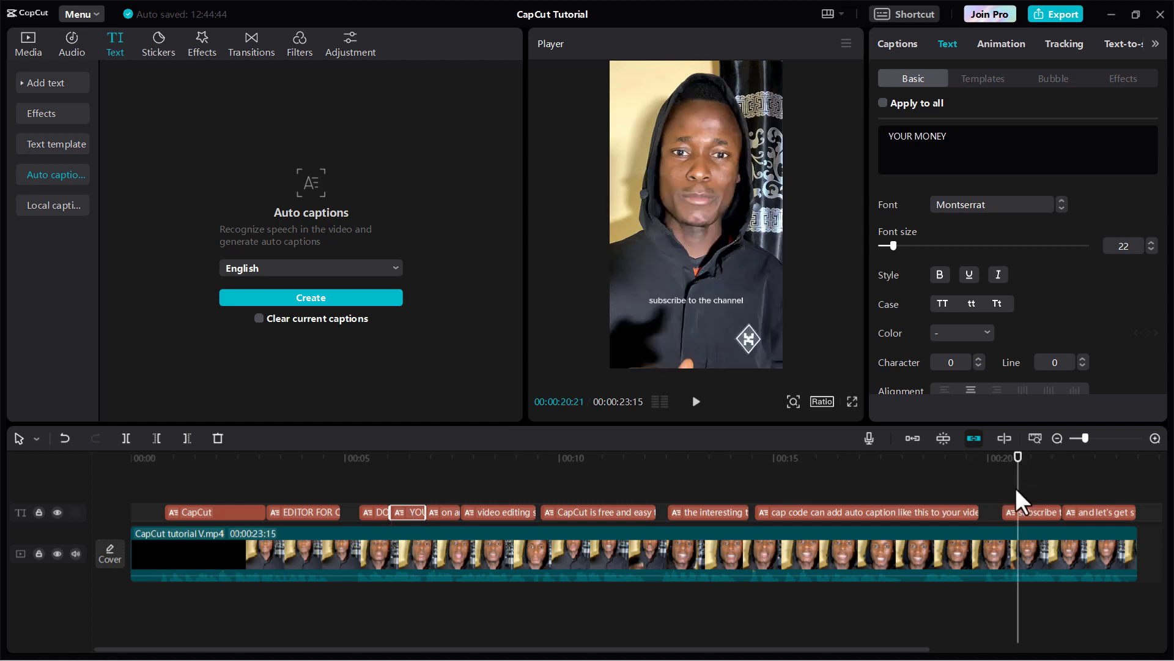
{"action": "left_click", "coordinate": [1029, 512]}
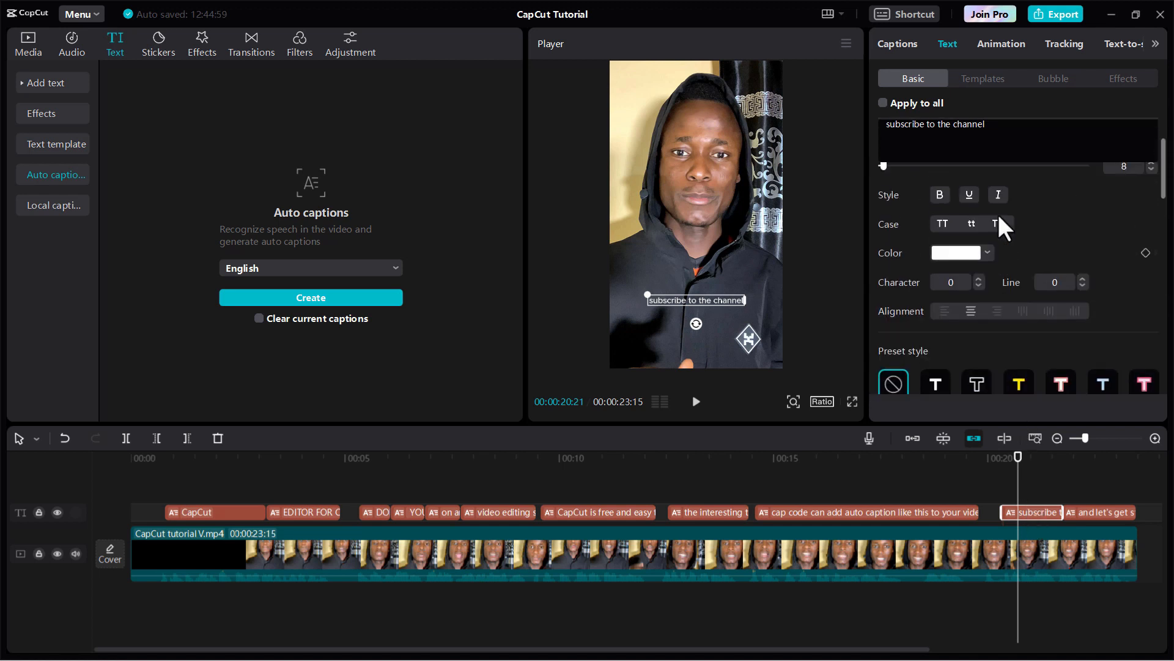
{"action": "left_click", "coordinate": [982, 74]}
{"action": "scroll", "coordinate": [984, 74], "scroll_direction": "down", "scroll_amount": 4}
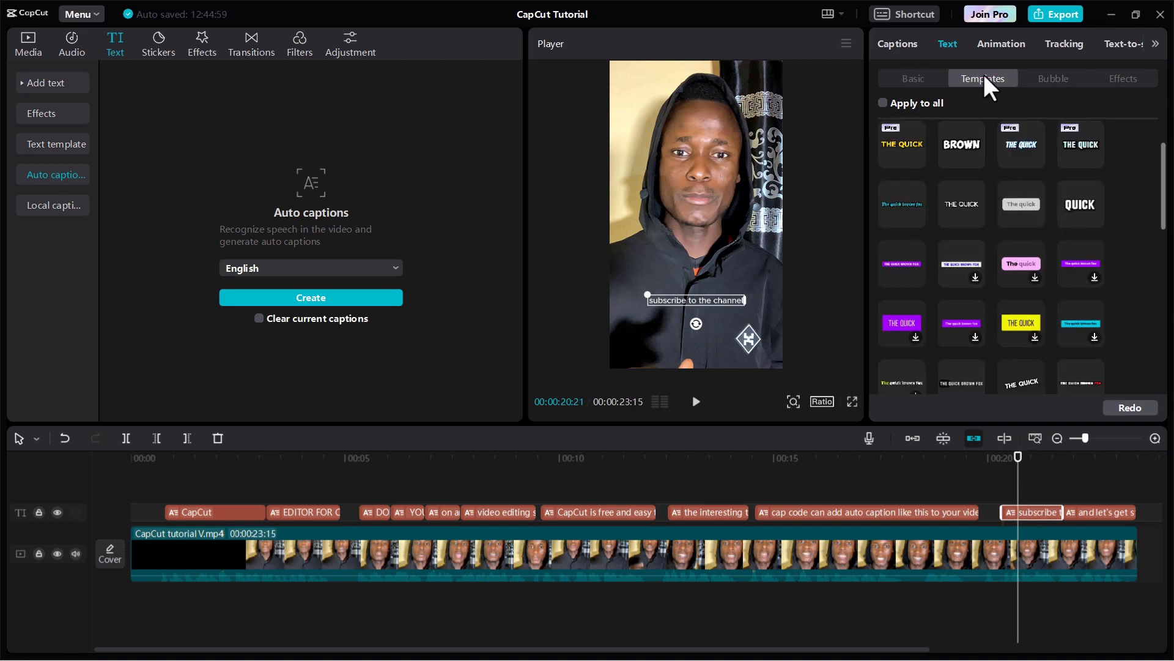
{"action": "scroll", "coordinate": [984, 74], "scroll_direction": "down", "scroll_amount": 4}
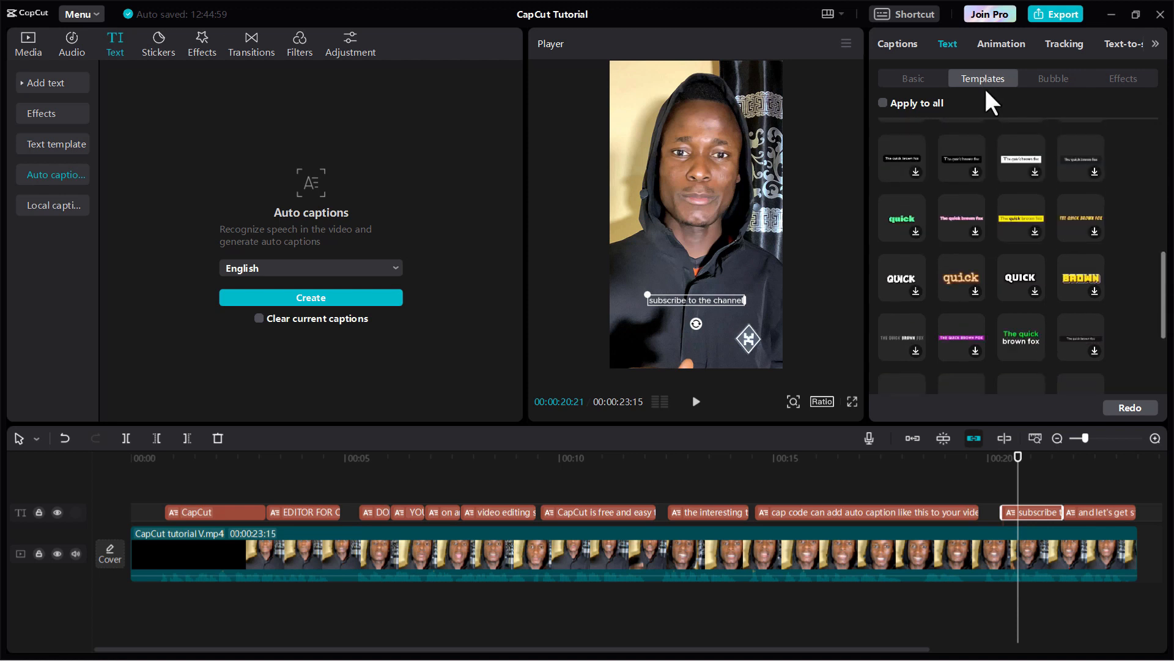
{"action": "left_click", "coordinate": [1025, 342]}
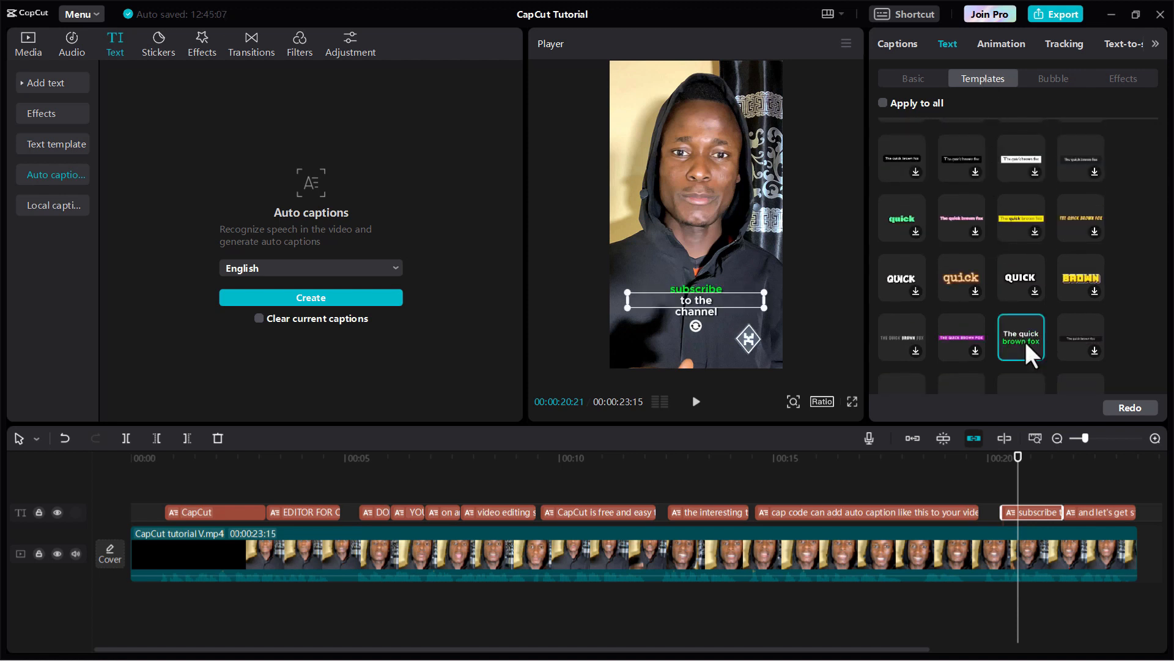
Format the "subscribe to the channel" caption as uppercase Montserrat at size 22 and move it slightly lower in the frame
{"action": "left_click", "coordinate": [905, 78]}
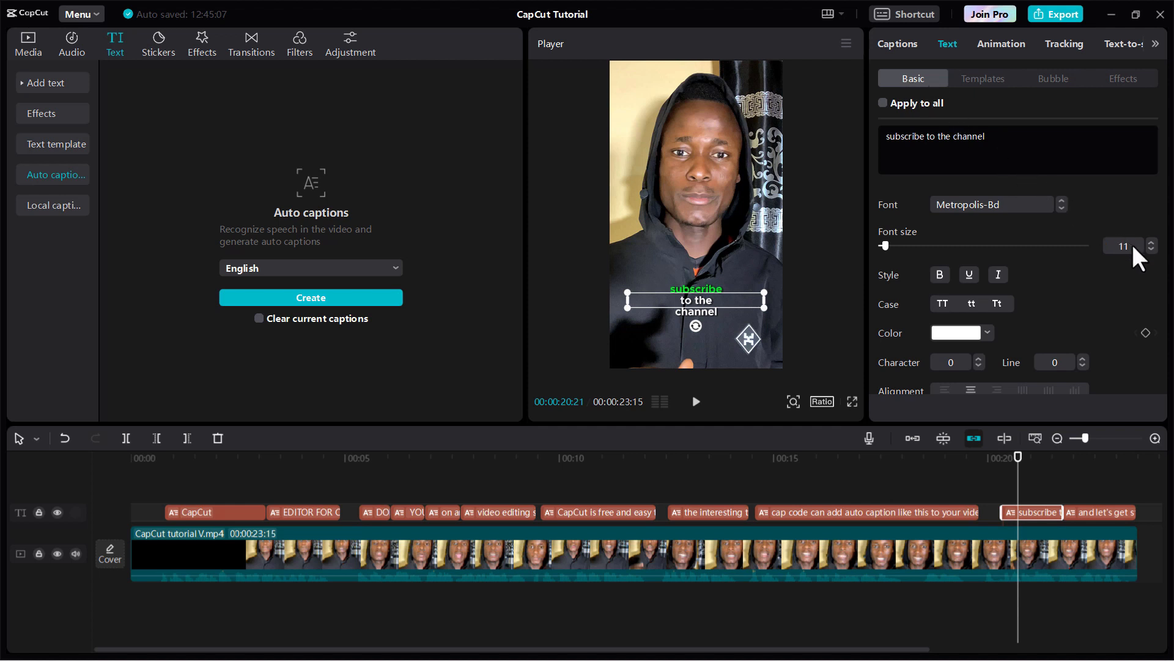
{"action": "left_click", "coordinate": [1112, 247]}
{"action": "key", "text": "Return"}
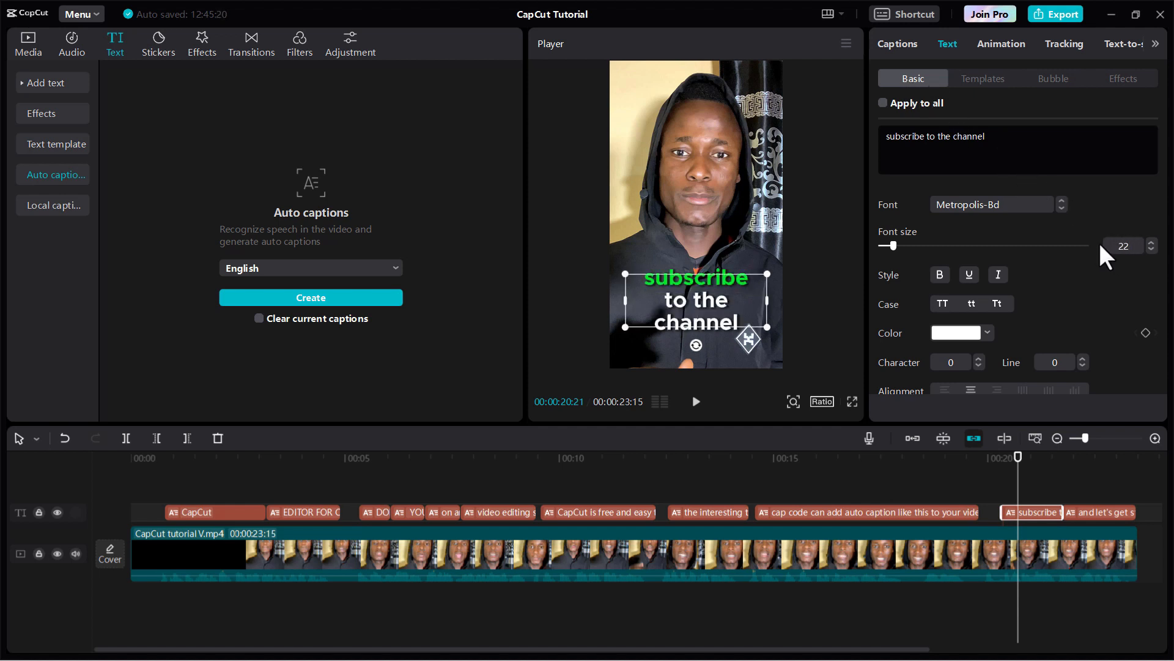
{"action": "left_click", "coordinate": [1037, 204]}
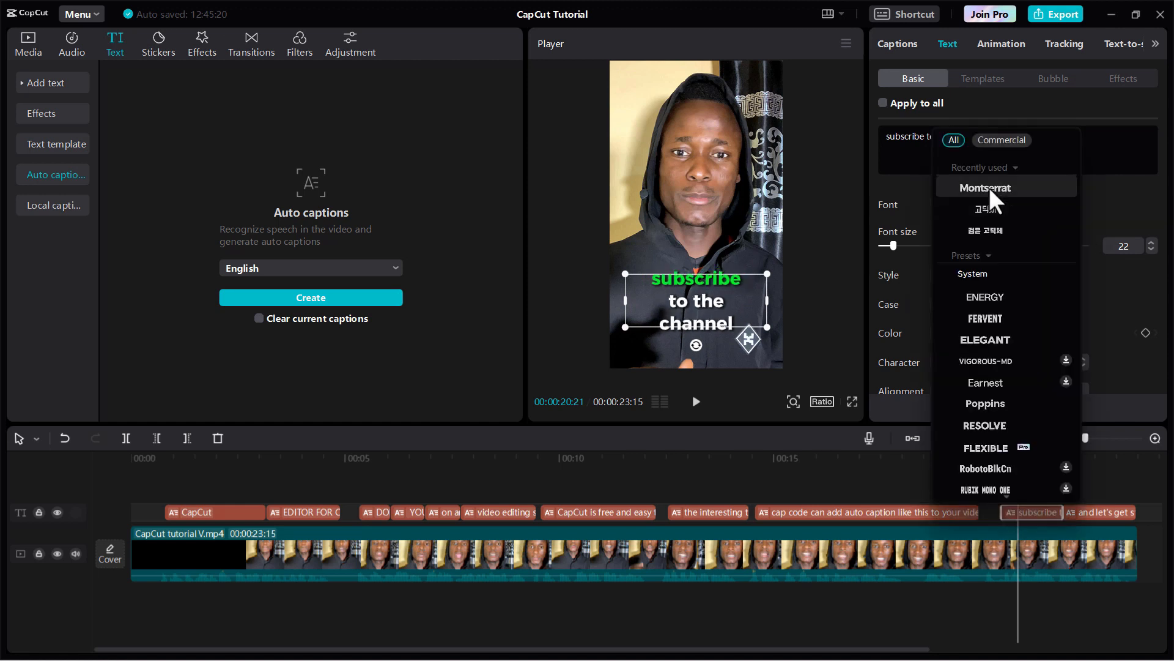
{"action": "left_click", "coordinate": [989, 187]}
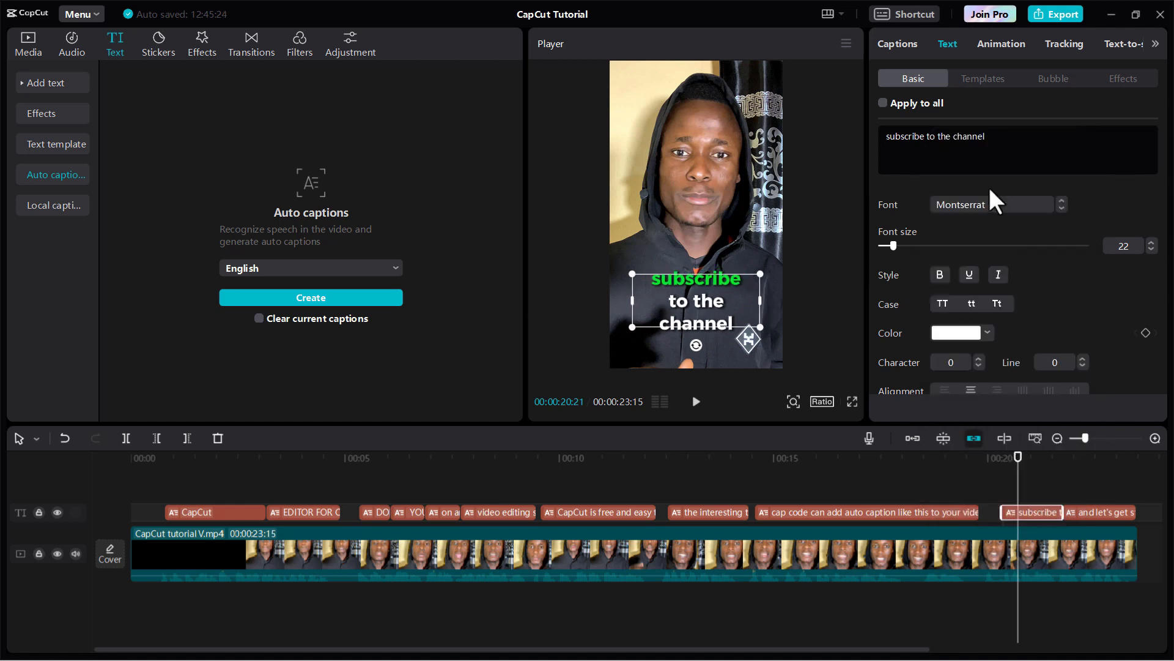
{"action": "left_click", "coordinate": [938, 301]}
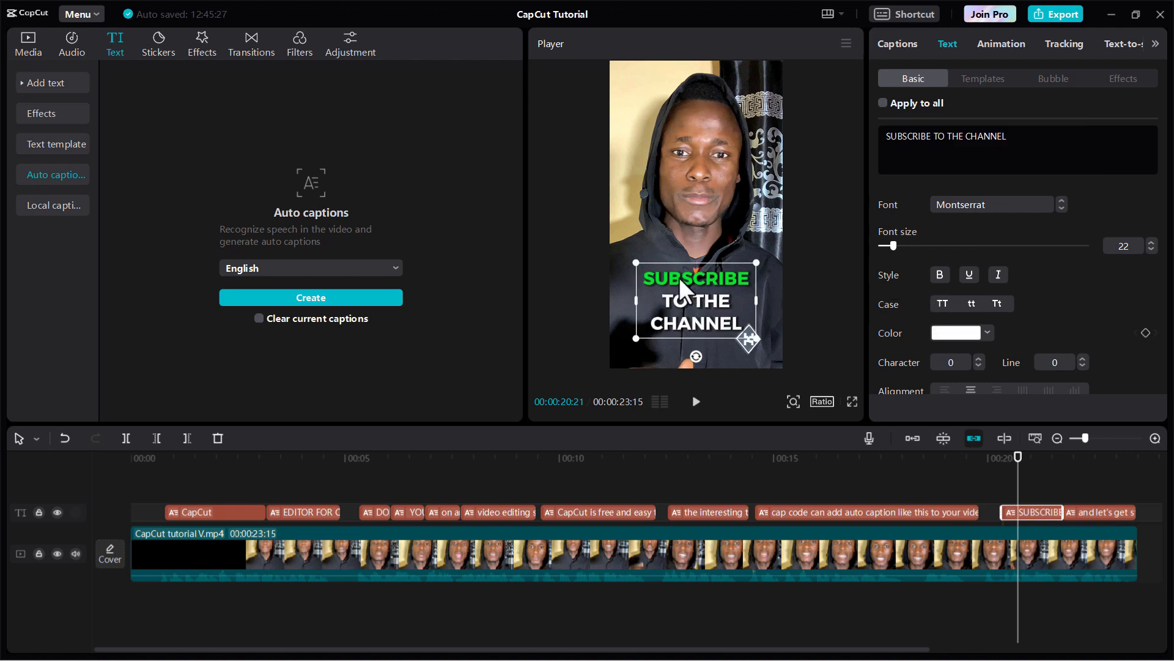
{"action": "left_click_drag", "start_coordinate": [682, 277], "coordinate": [680, 287]}
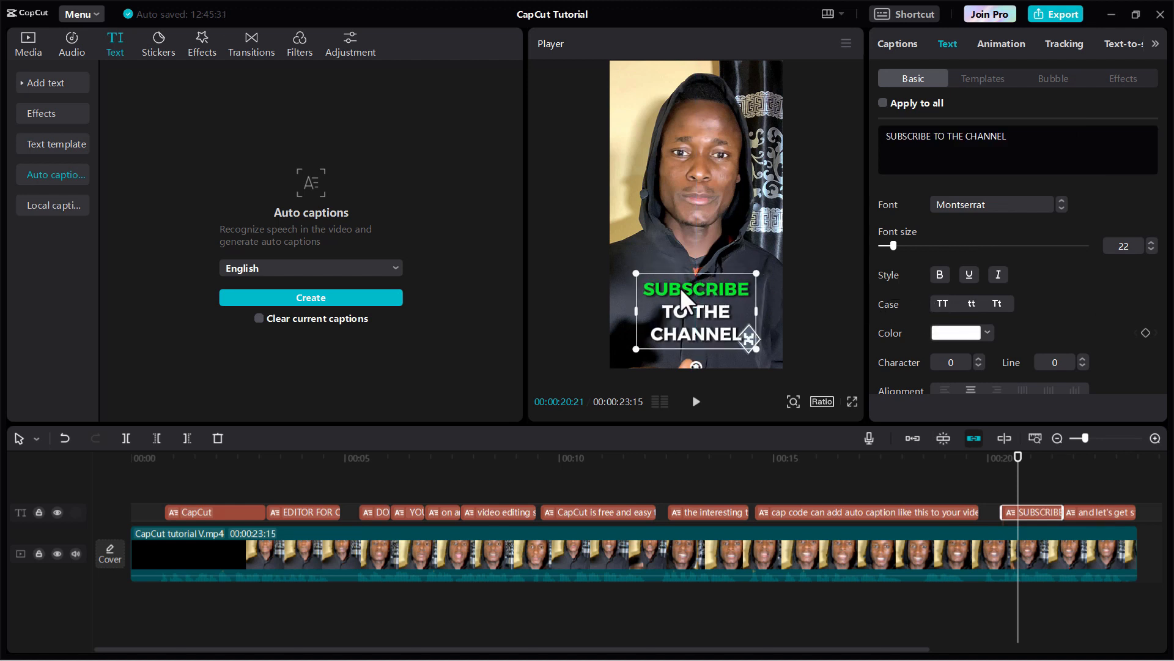
Change the highlight colour of the "SUBSCRIBE TO THE CHANNEL" caption to red (FF0000)
{"action": "scroll", "coordinate": [994, 281], "scroll_direction": "down", "scroll_amount": 2}
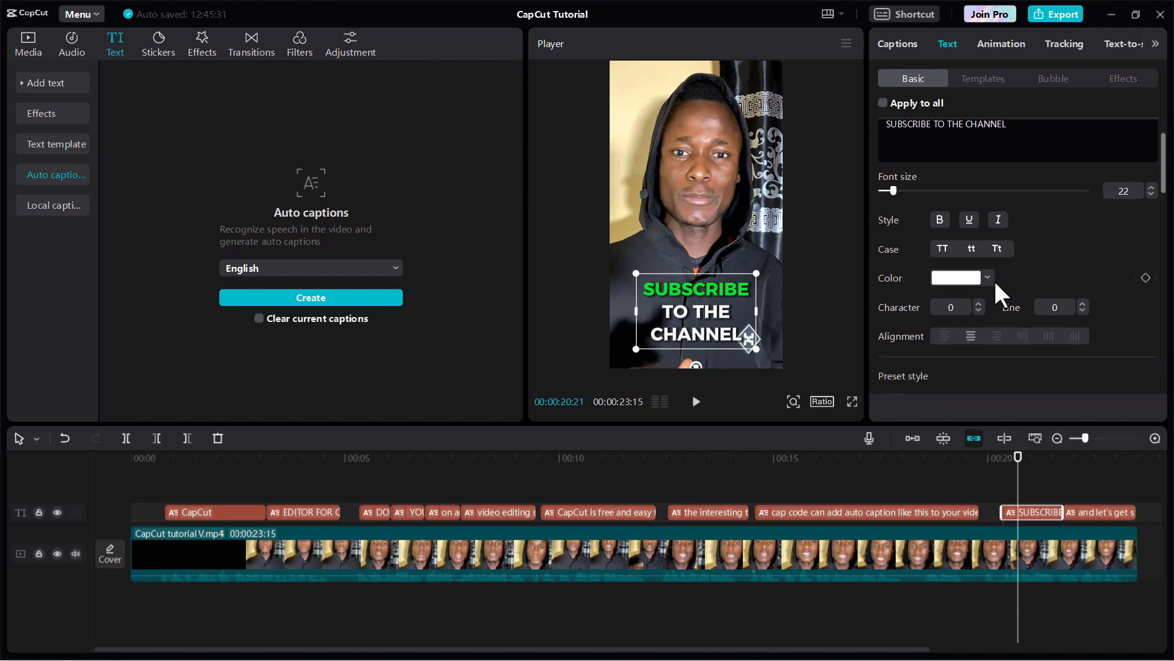
{"action": "left_click", "coordinate": [987, 278]}
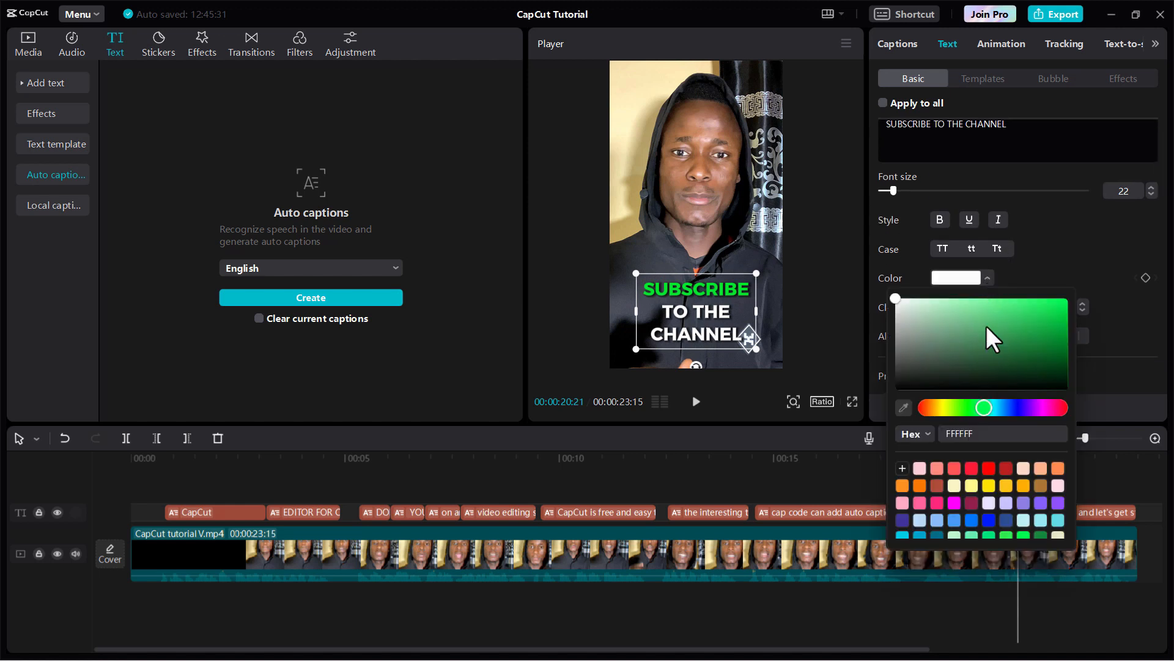
{"action": "left_click", "coordinate": [989, 468]}
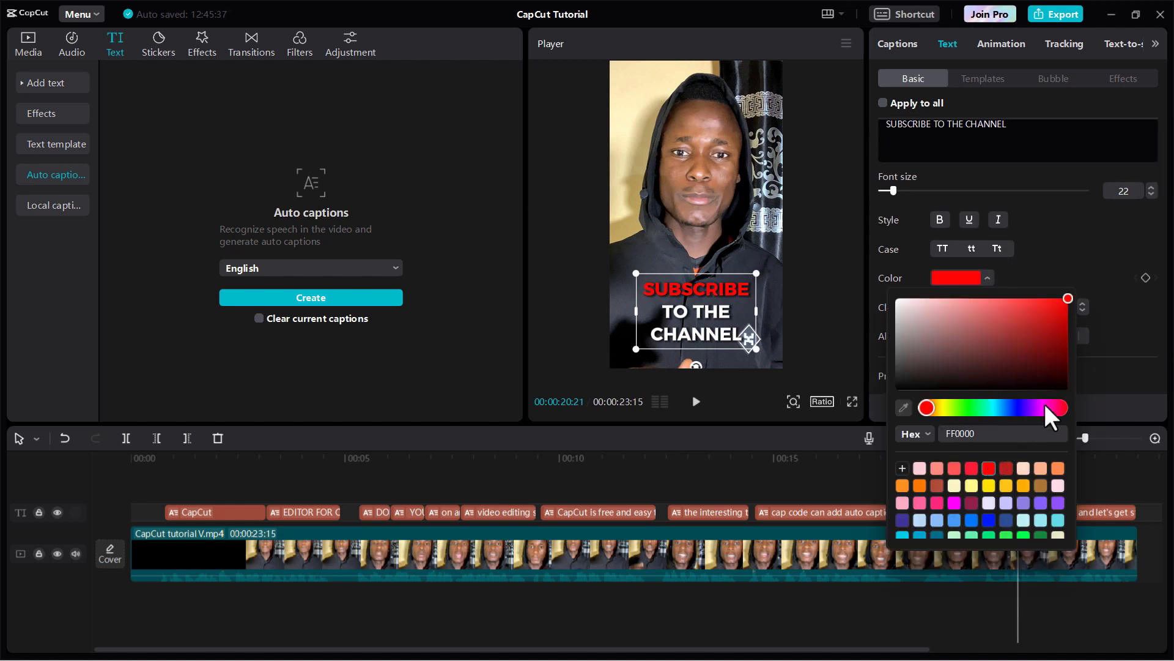
Add the CapCut logo image above the video at the start of the first caption and trim it to about one second
{"action": "left_click", "coordinate": [1110, 324]}
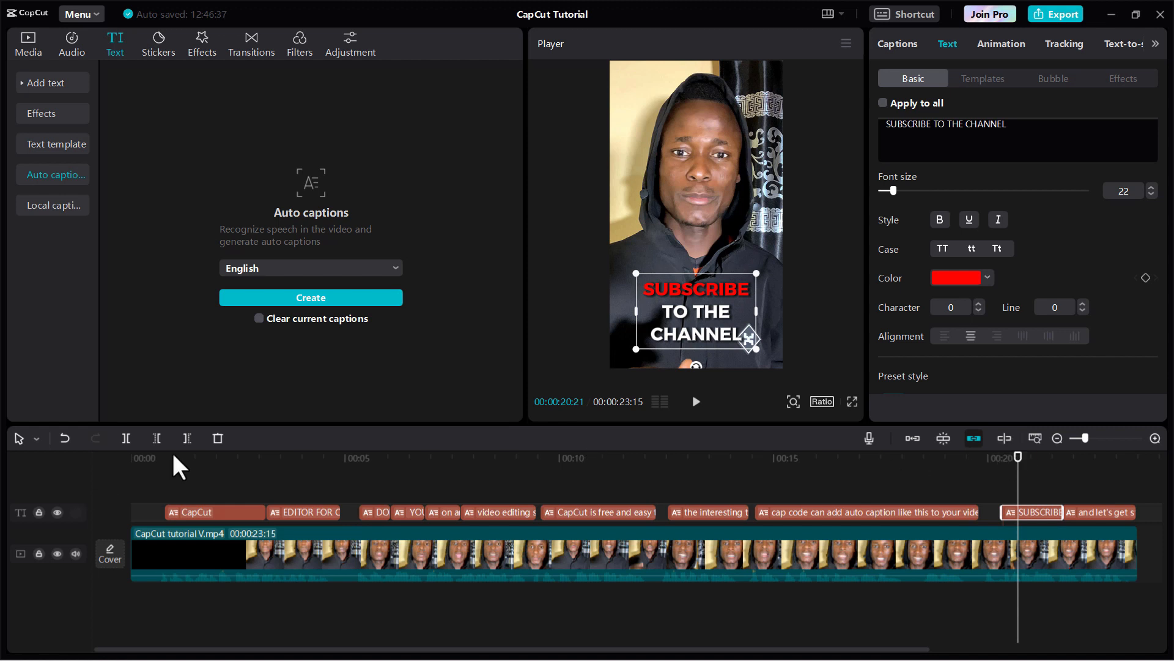
{"action": "left_click", "coordinate": [174, 468]}
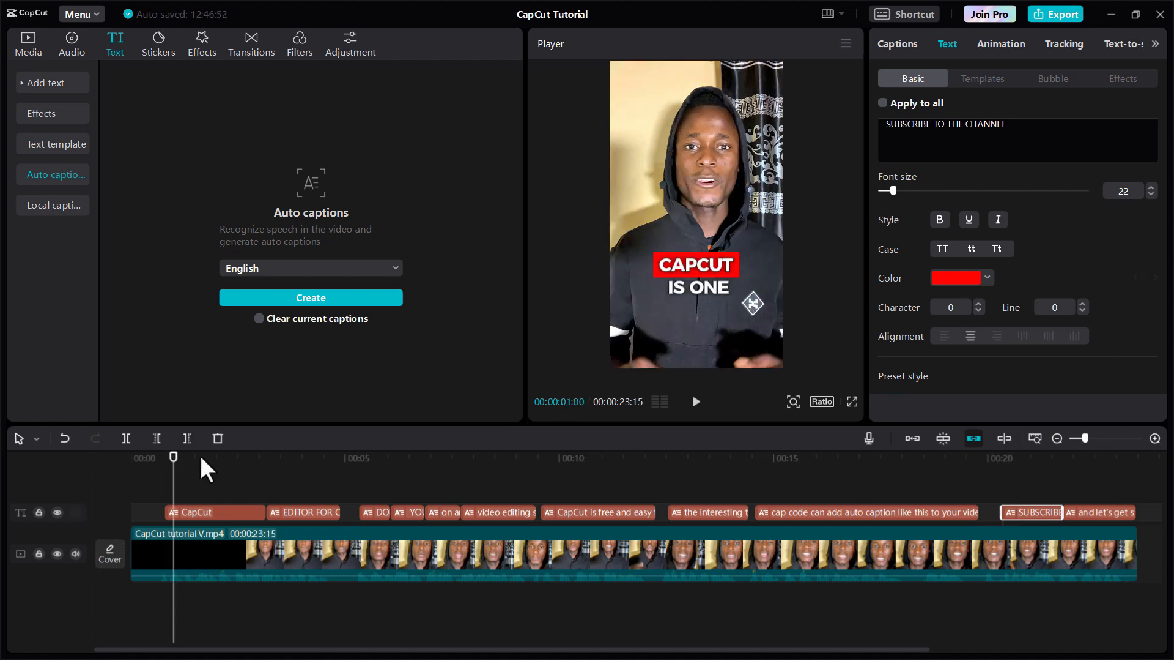
{"action": "left_click", "coordinate": [30, 42]}
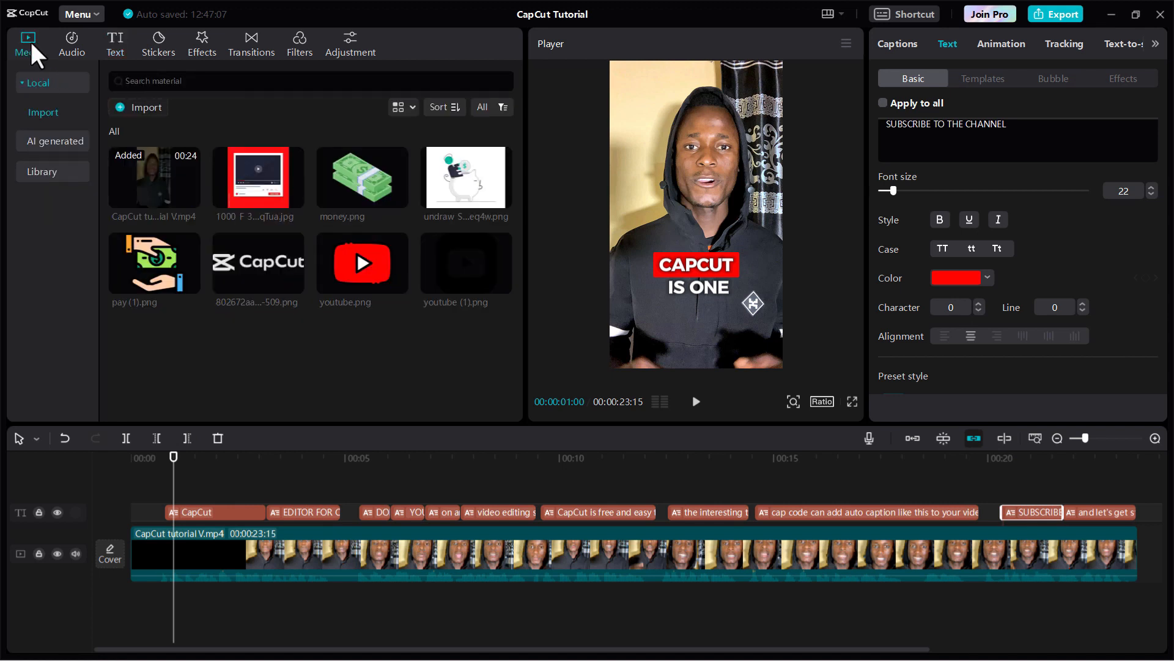
{"action": "left_click_drag", "start_coordinate": [241, 259], "coordinate": [167, 479]}
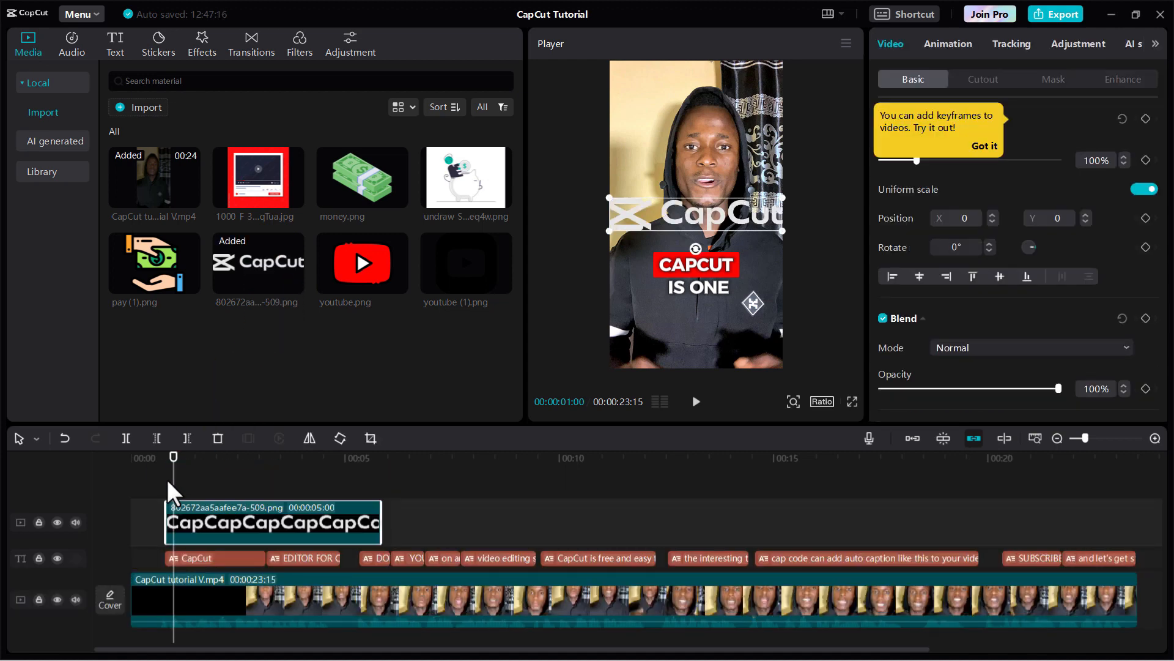
{"action": "left_click_drag", "start_coordinate": [346, 522], "coordinate": [210, 529]}
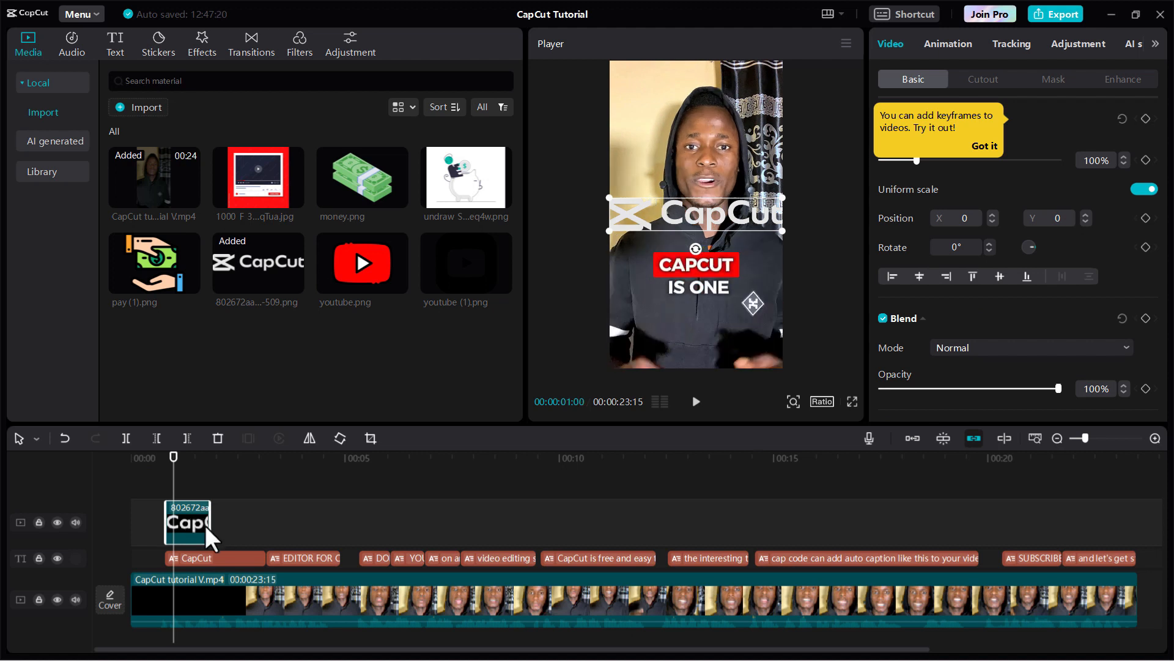
{"action": "left_click", "coordinate": [197, 474]}
{"action": "left_click_drag", "start_coordinate": [198, 474], "coordinate": [206, 523]}
Scale the CapCut logo to 57%, position it at X 62, Y -1283 below the "CAPCUT IS ONE" caption, and play it back
{"action": "left_click", "coordinate": [188, 456]}
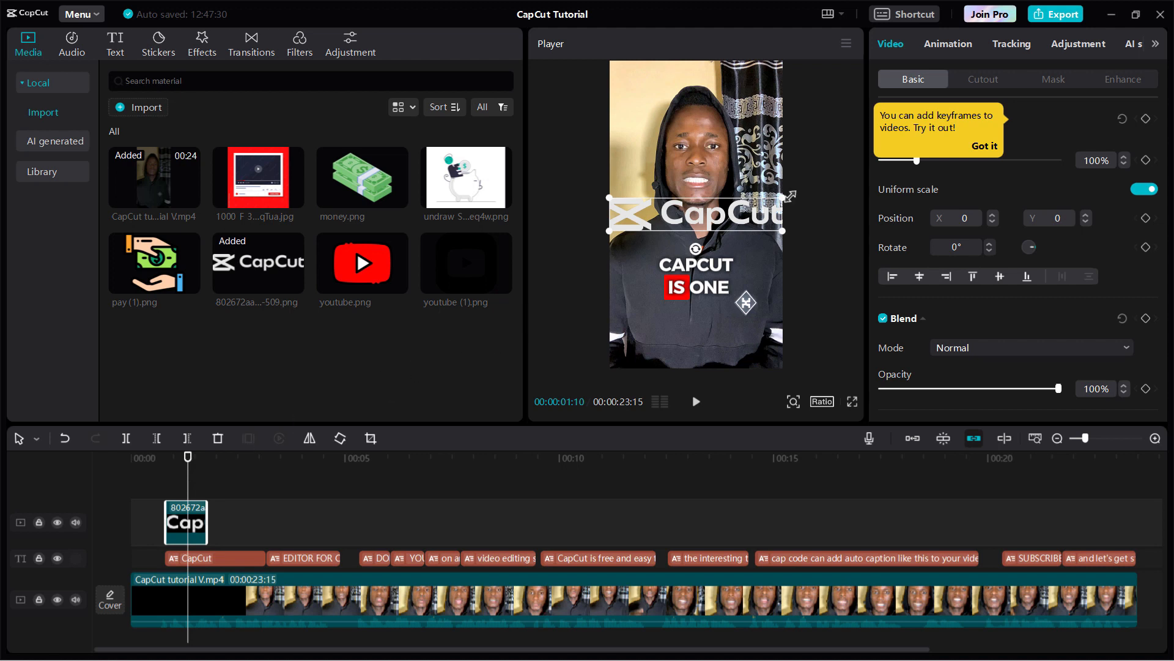
{"action": "left_click_drag", "start_coordinate": [783, 197], "coordinate": [750, 326]}
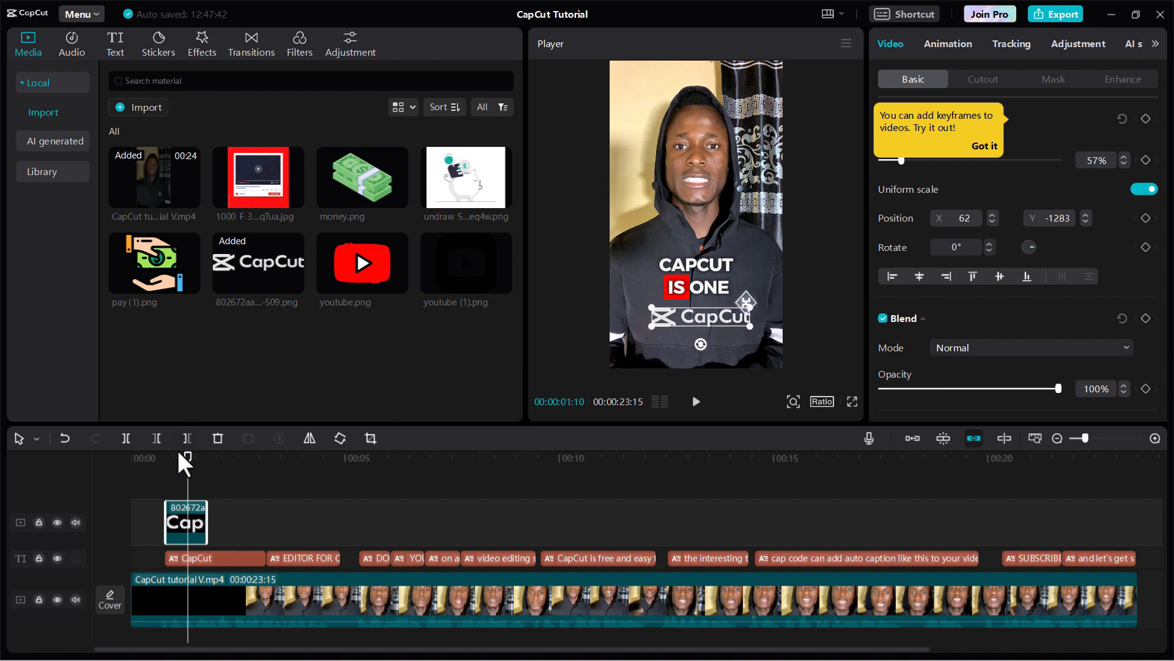
{"action": "key", "text": "space"}
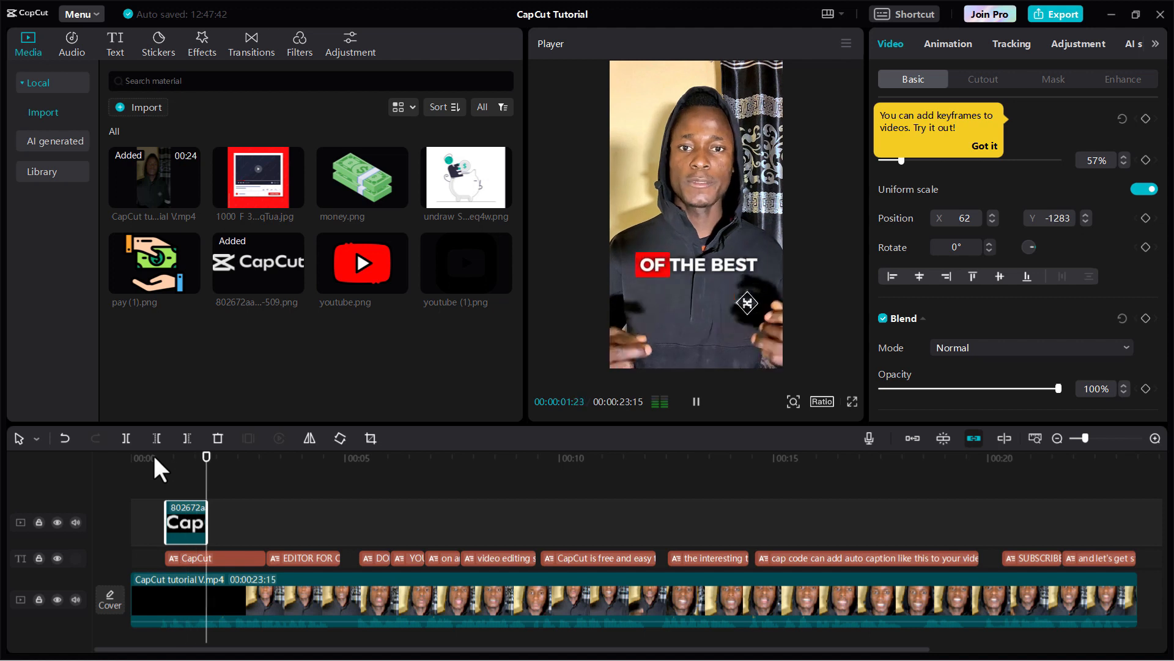
{"action": "key", "text": "space"}
{"action": "left_click", "coordinate": [226, 517]}
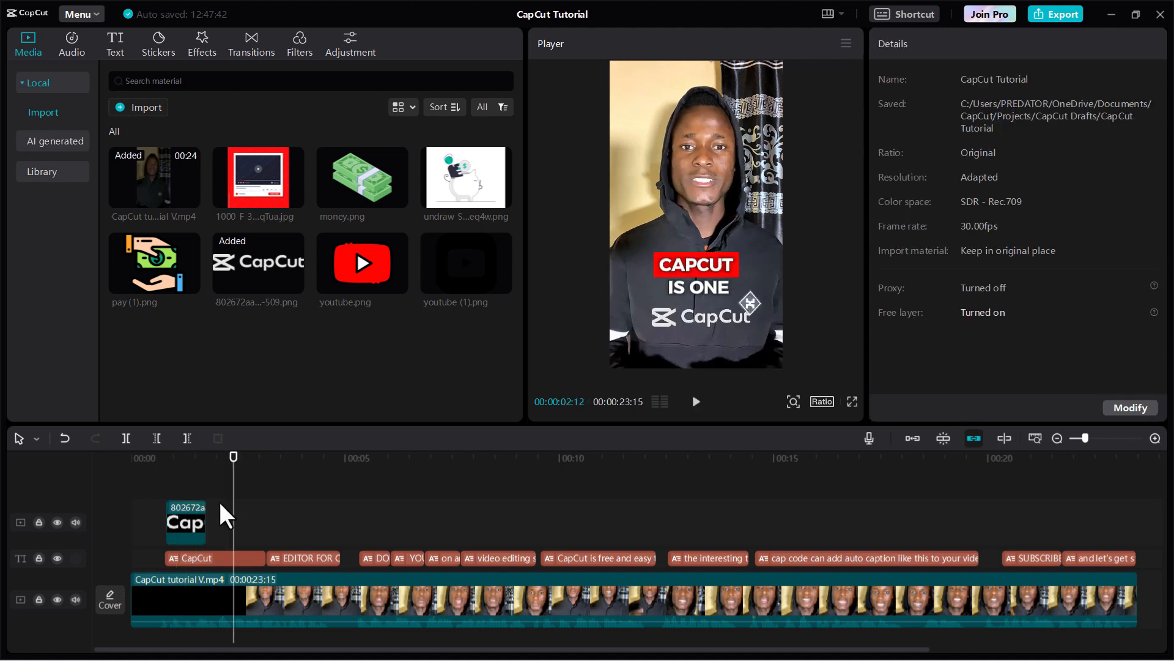
{"action": "left_click", "coordinate": [145, 459]}
{"action": "key", "text": "space"}
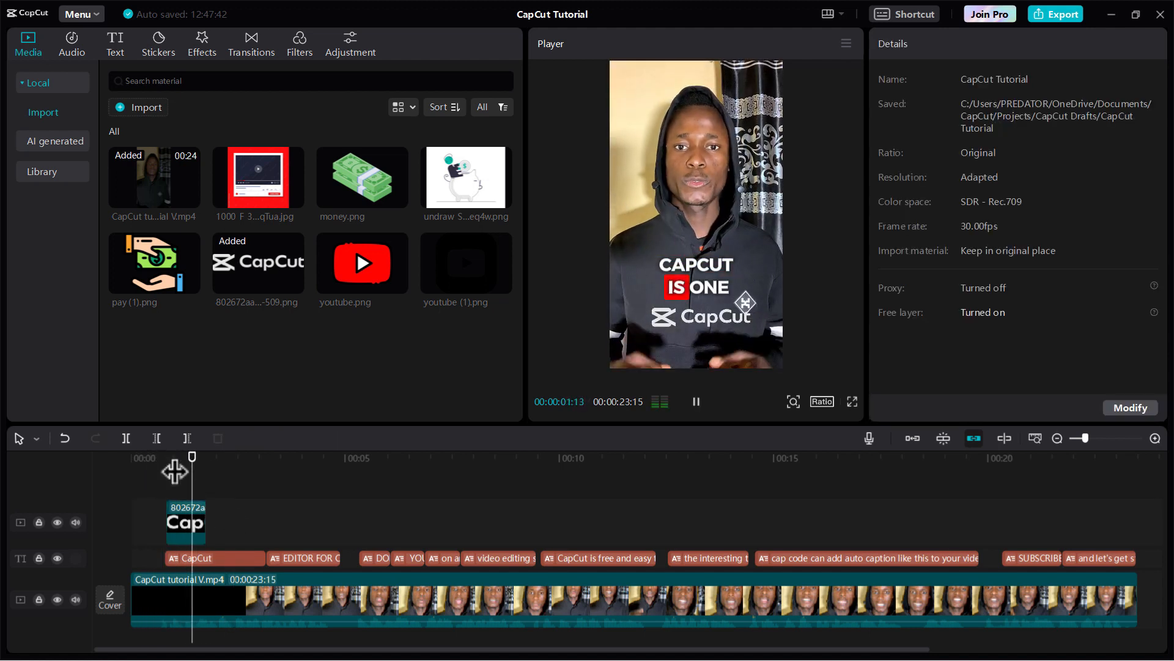
{"action": "key", "text": "space"}
{"action": "left_click", "coordinate": [176, 459]}
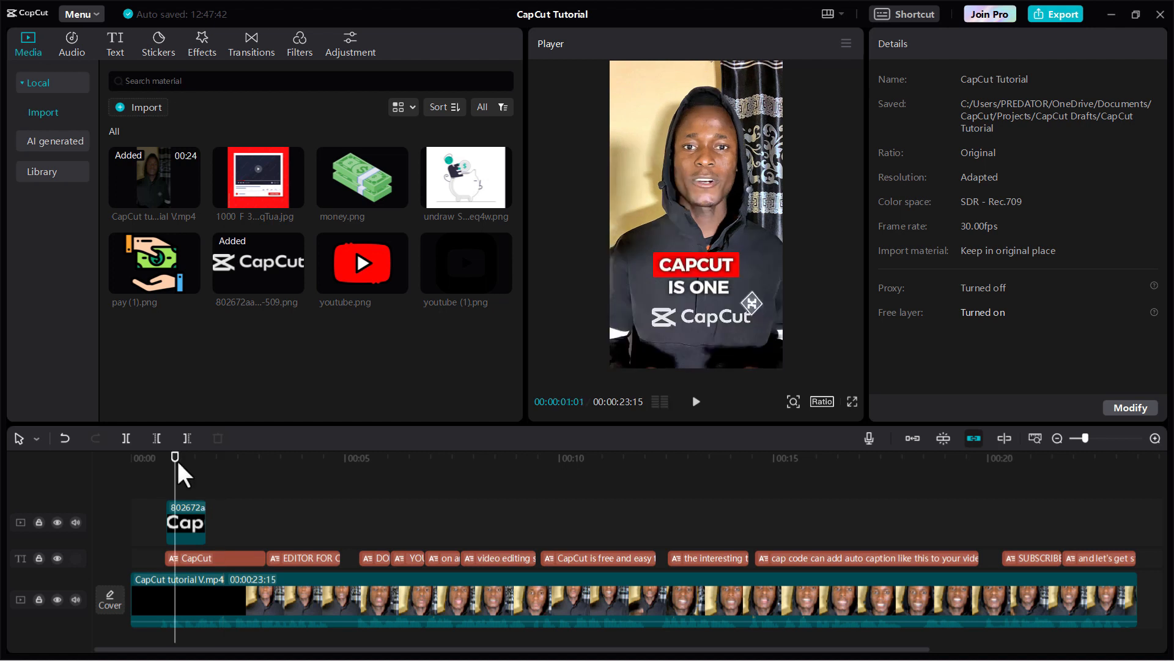
Apply the Shake 1 entrance and Fade Out exit animations to the CapCut logo and play back the result
{"action": "left_click", "coordinate": [186, 521]}
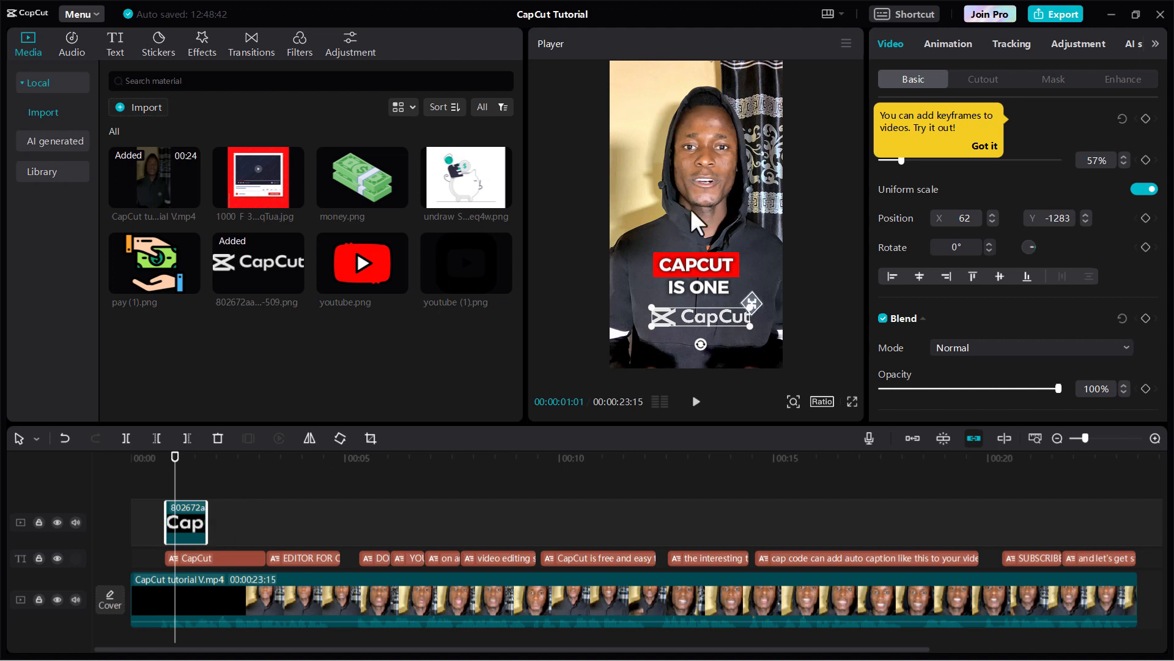
{"action": "left_click", "coordinate": [945, 46]}
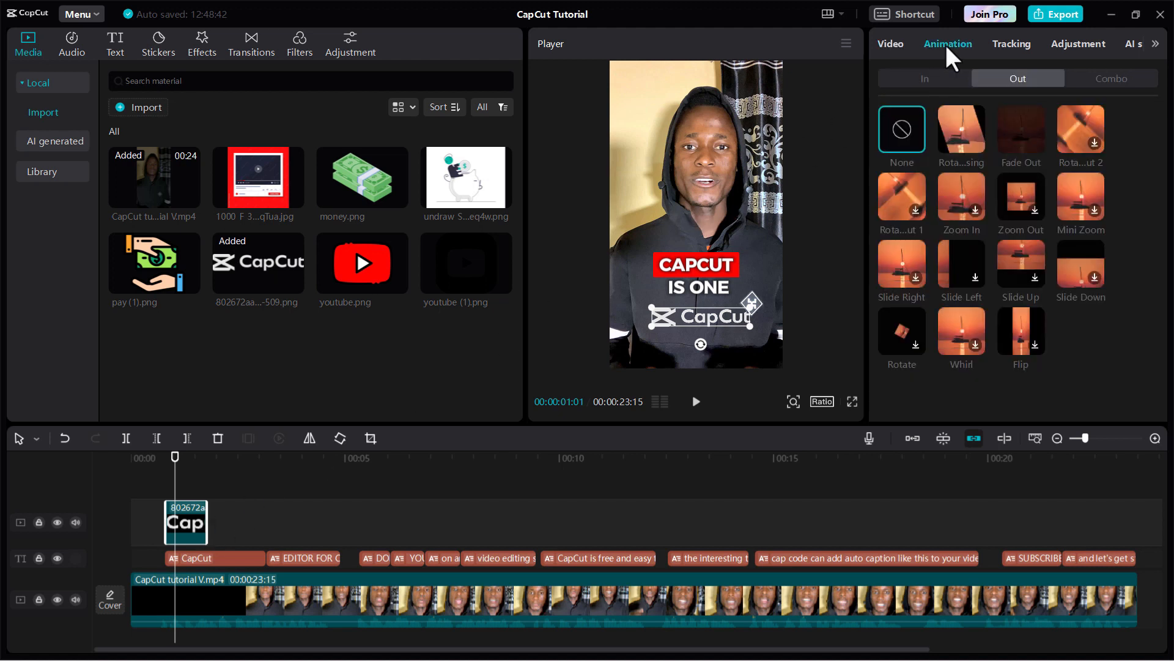
{"action": "left_click", "coordinate": [937, 80]}
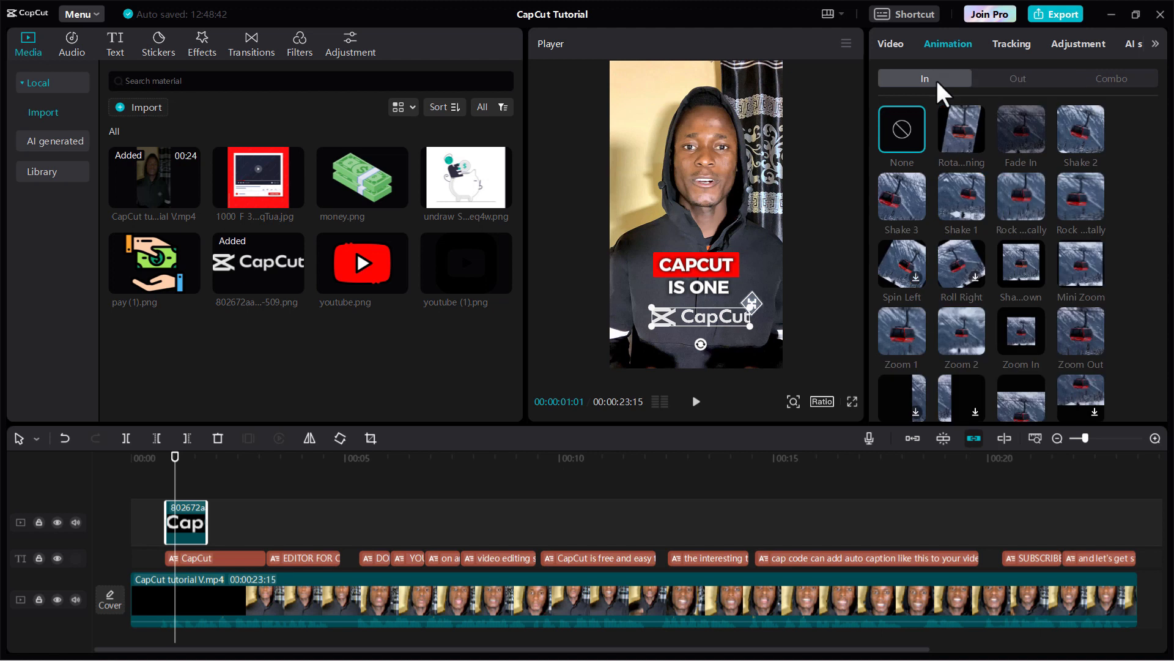
{"action": "left_click", "coordinate": [965, 193]}
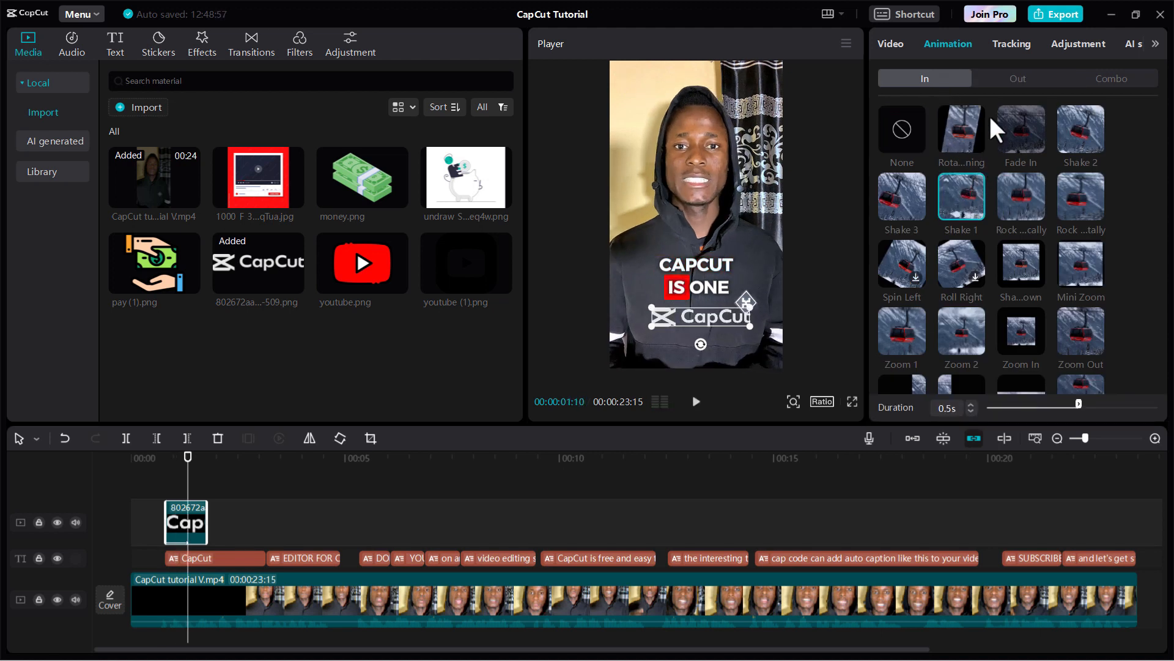
{"action": "left_click", "coordinate": [1003, 76]}
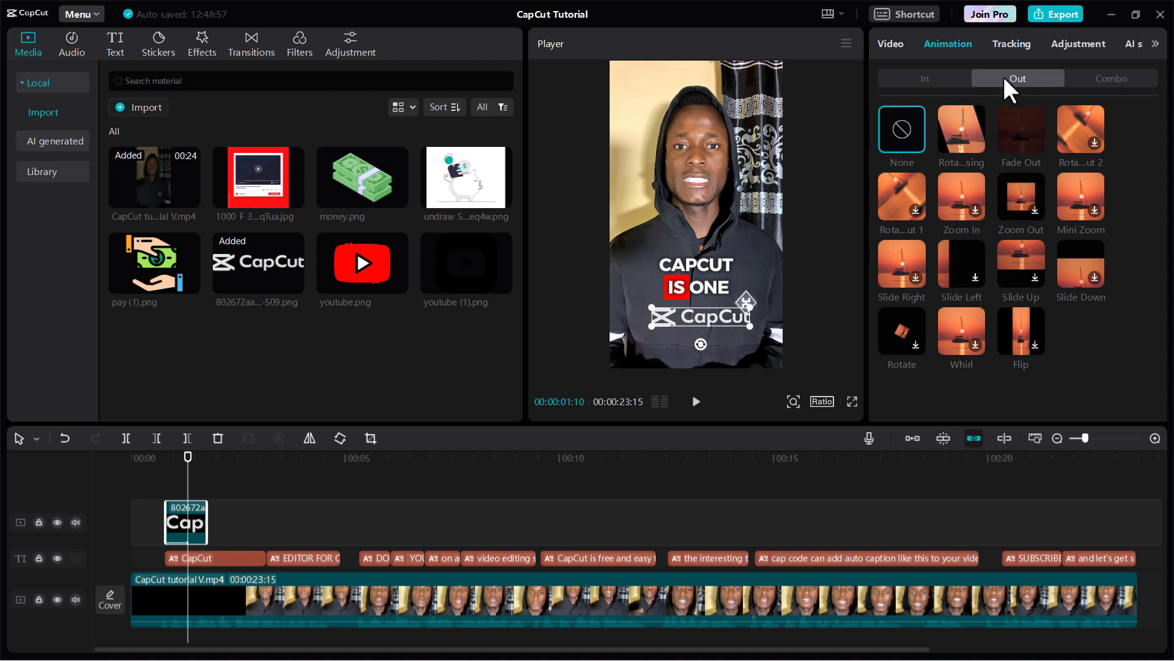
{"action": "left_click", "coordinate": [1012, 138]}
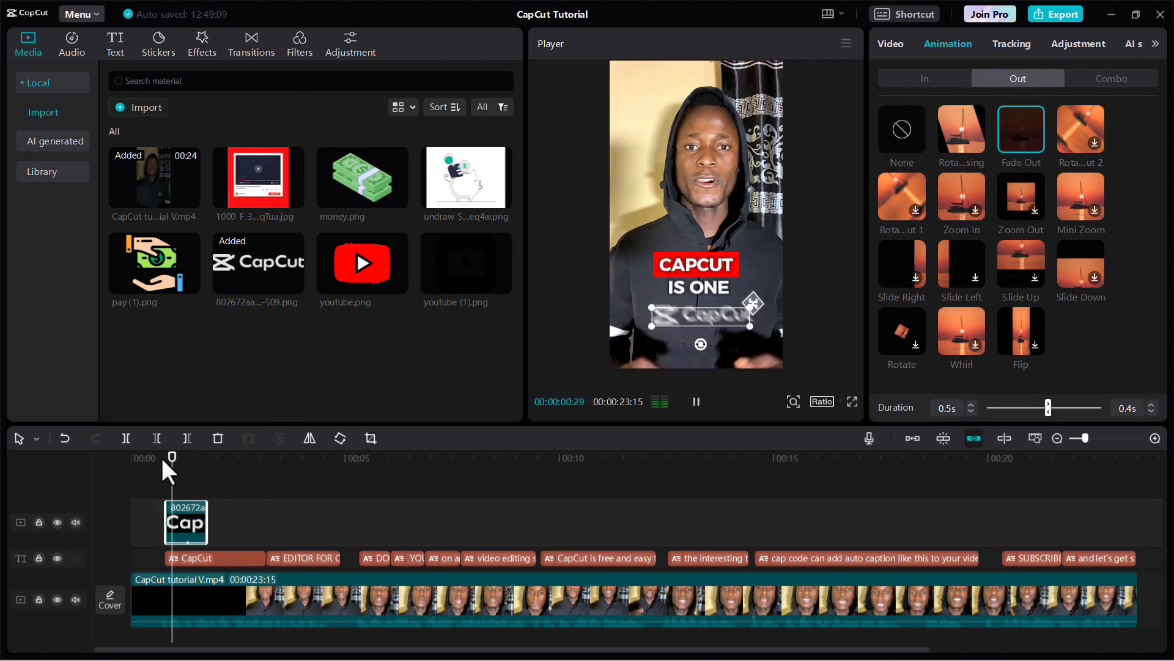
{"action": "key", "text": "space"}
{"action": "left_click", "coordinate": [212, 501]}
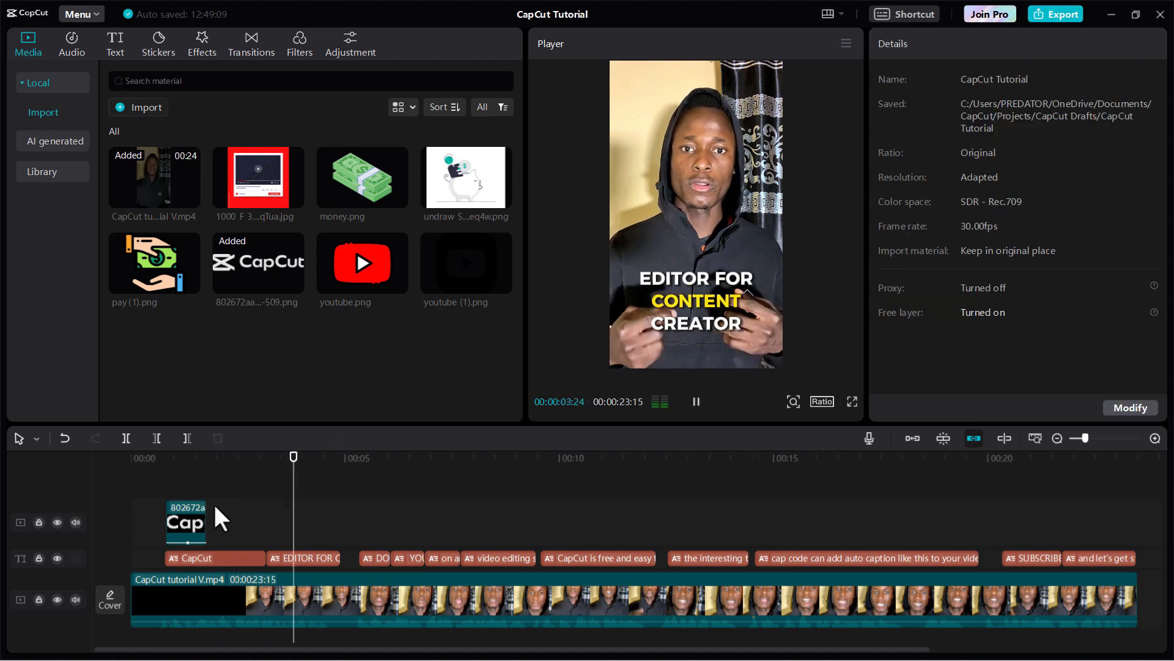
{"action": "key", "text": "space"}
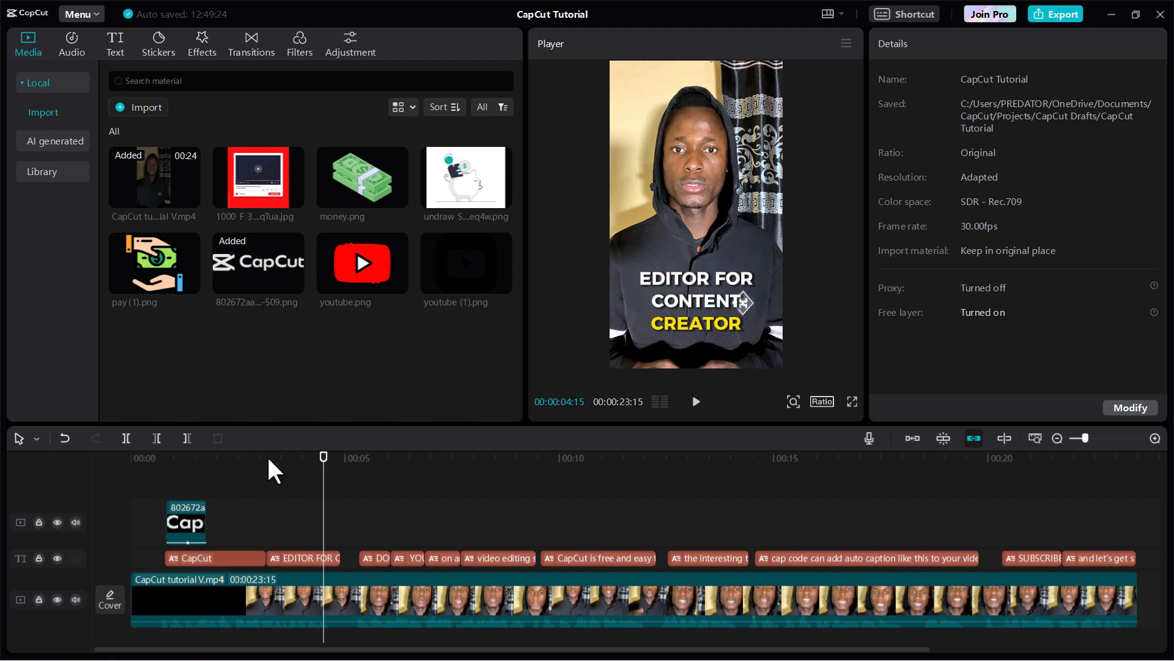
Add youtube.png for the duration of the "EDITOR FOR CONTENT CREATOR" caption, scaled to 22% and positioned at X 429, Y -487
{"action": "mouse_move", "coordinate": [372, 265]}
{"action": "left_click_drag", "start_coordinate": [370, 261], "coordinate": [270, 507]}
{"action": "left_click_drag", "start_coordinate": [484, 519], "coordinate": [338, 523]}
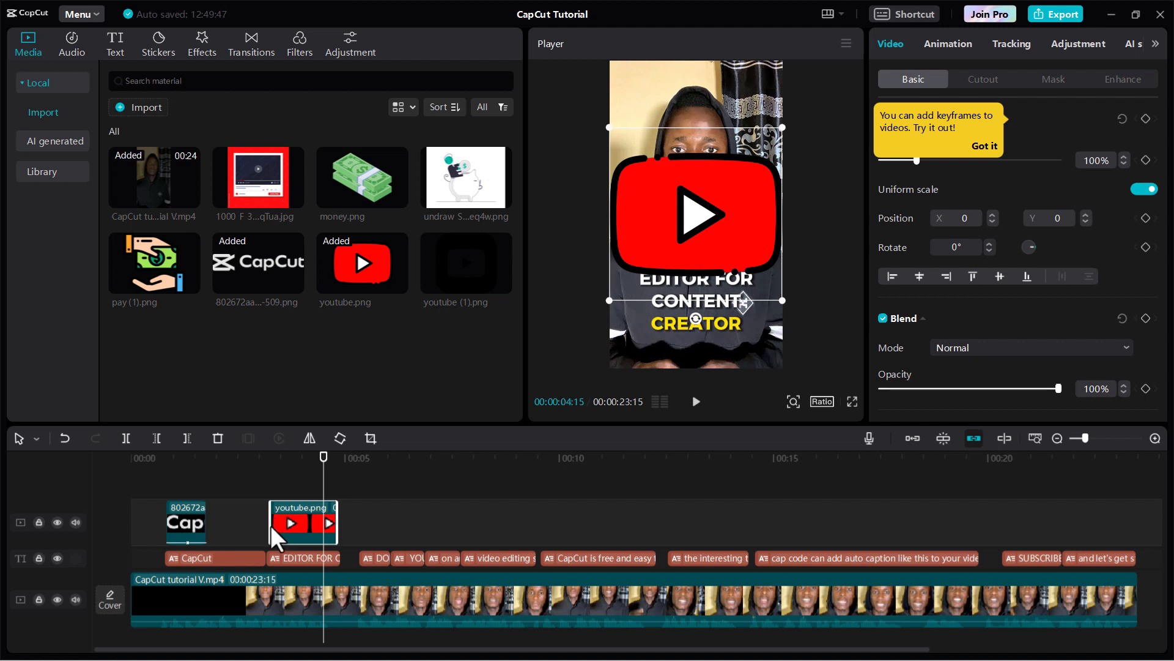
{"action": "left_click_drag", "start_coordinate": [790, 135], "coordinate": [734, 256]}
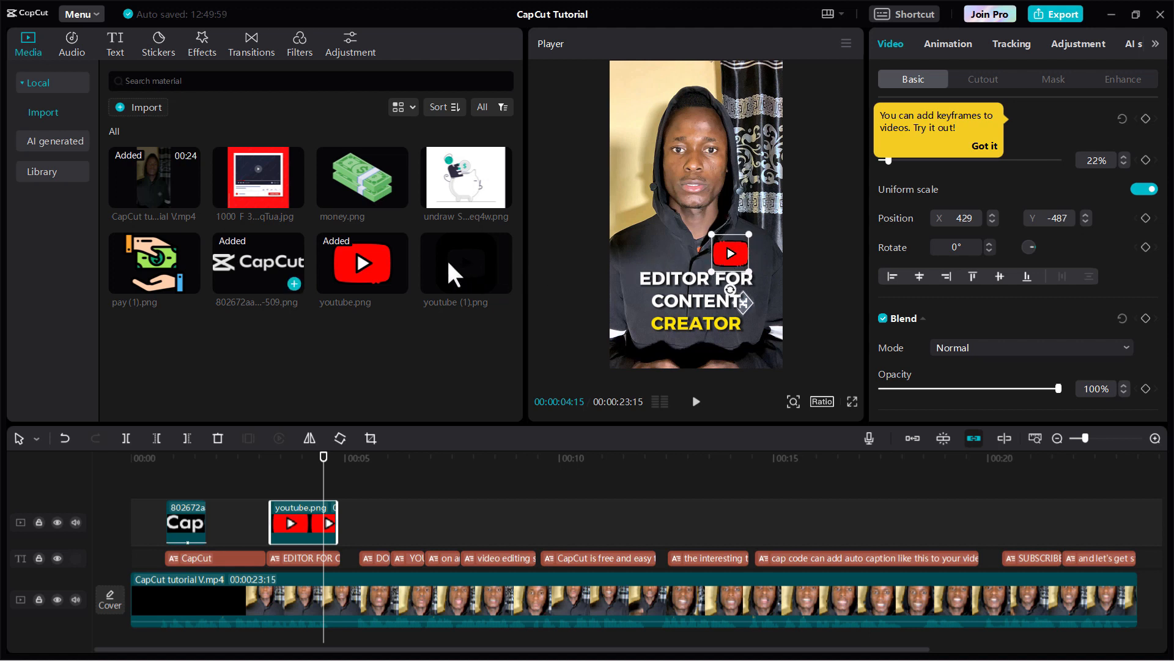
Add youtube (1).png over the same caption, trim it to match youtube.png, and set it to 17% scale at X -510, Y -491
{"action": "left_click", "coordinate": [446, 264]}
{"action": "left_click_drag", "start_coordinate": [447, 263], "coordinate": [272, 476]}
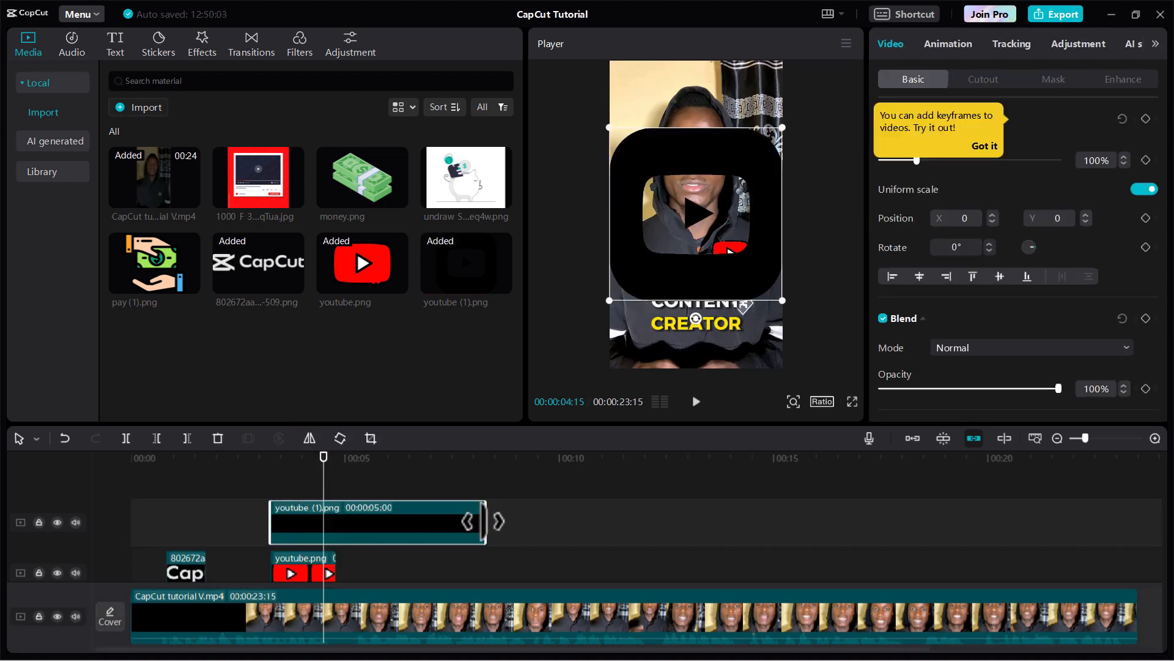
{"action": "left_click_drag", "start_coordinate": [483, 520], "coordinate": [328, 537]}
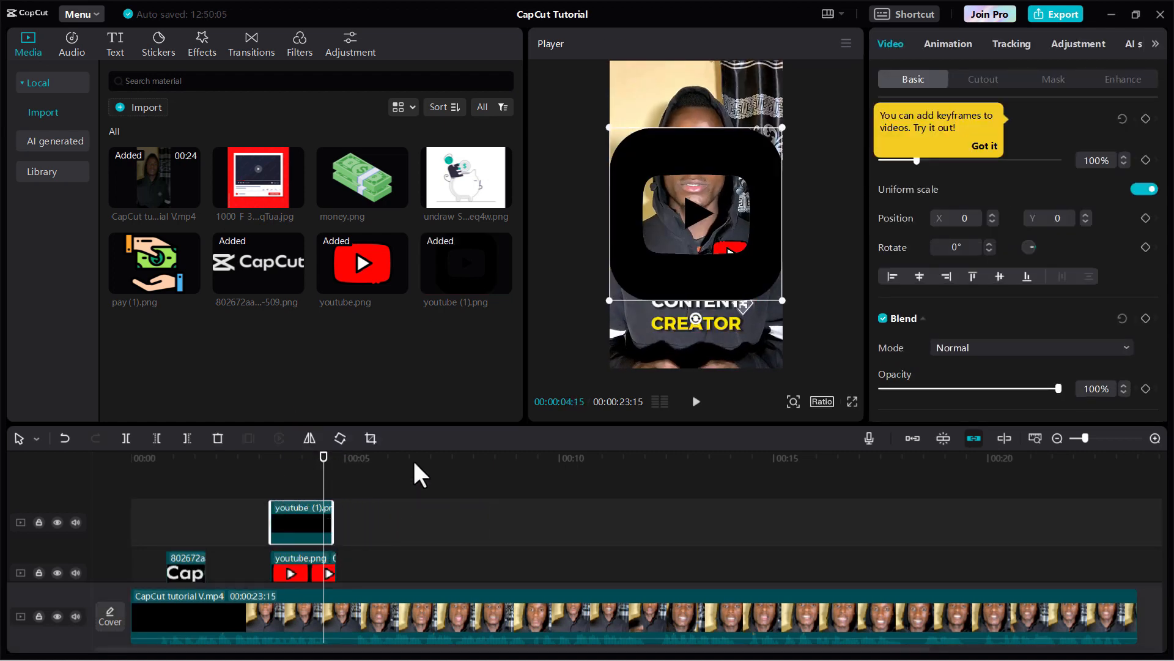
{"action": "left_click_drag", "start_coordinate": [782, 301], "coordinate": [661, 250]}
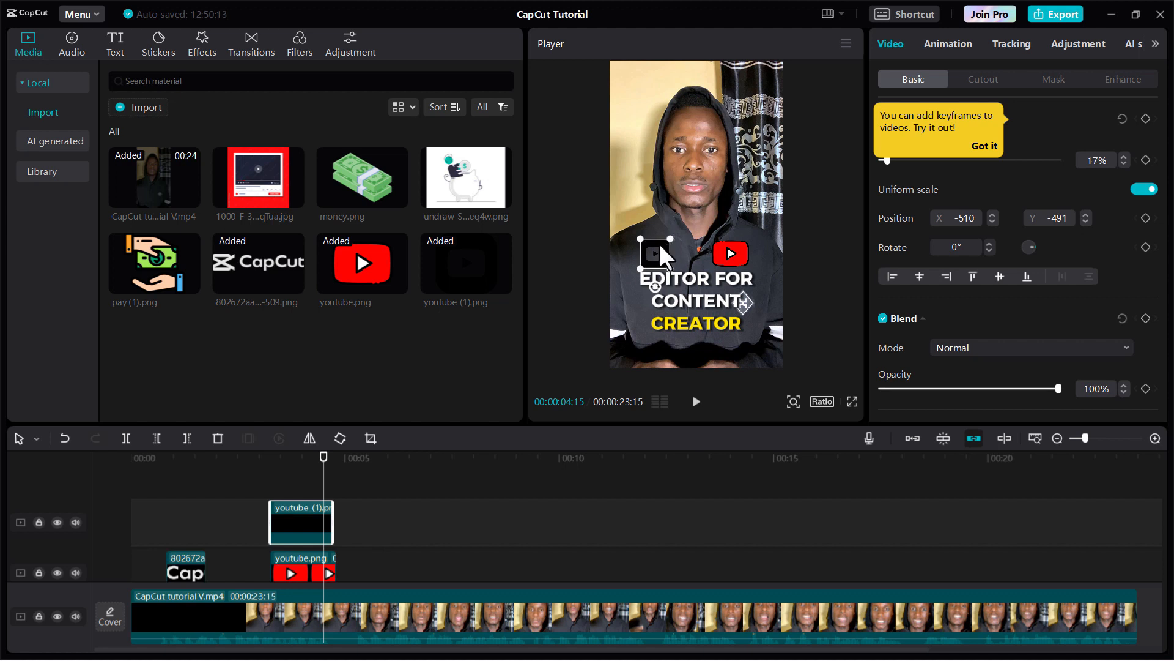
Play back the "EDITOR FOR CONTENT CREATOR" section with its two YouTube icons
{"action": "left_click", "coordinate": [263, 463]}
{"action": "key", "text": "space"}
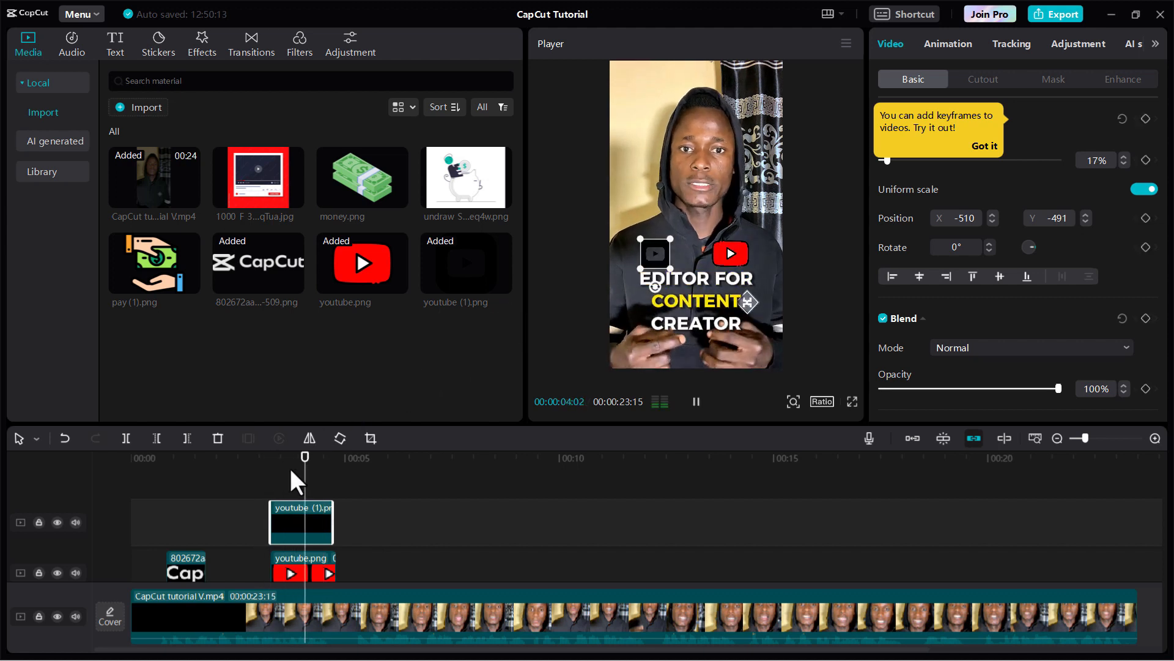
{"action": "key", "text": "space"}
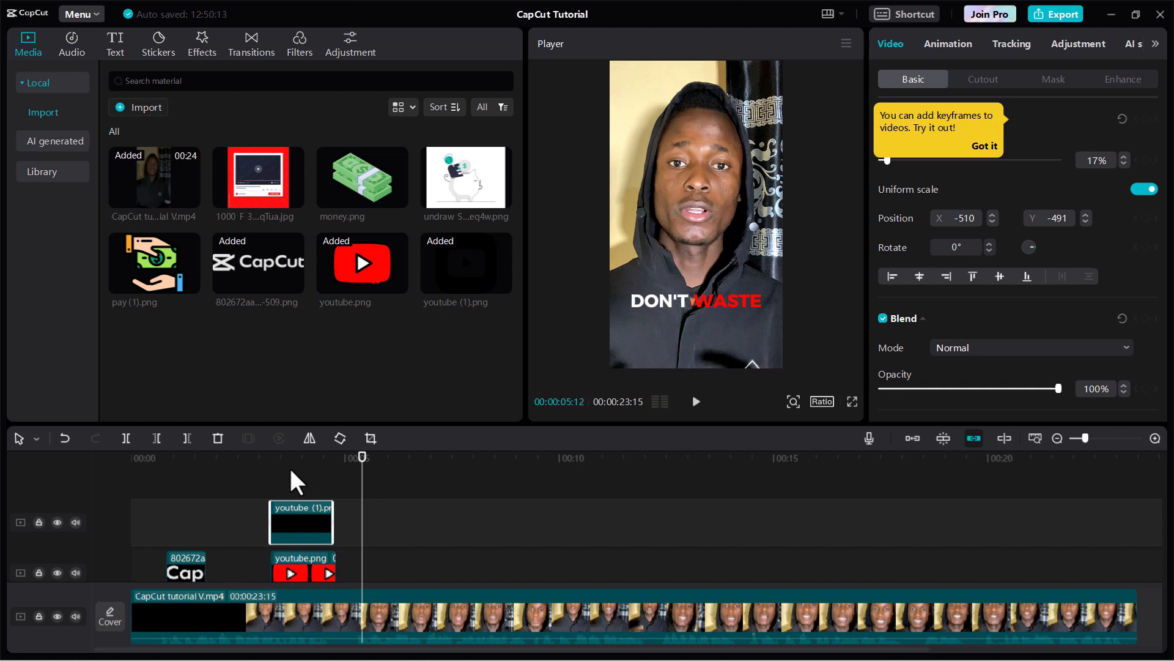
Add the red Subscribe sticker from the Emphasis category at the "SUBSCRIBE TO THE CHANNEL" caption and trim it to roughly the caption's length
{"action": "scroll", "coordinate": [289, 548], "scroll_direction": "down", "scroll_amount": 3}
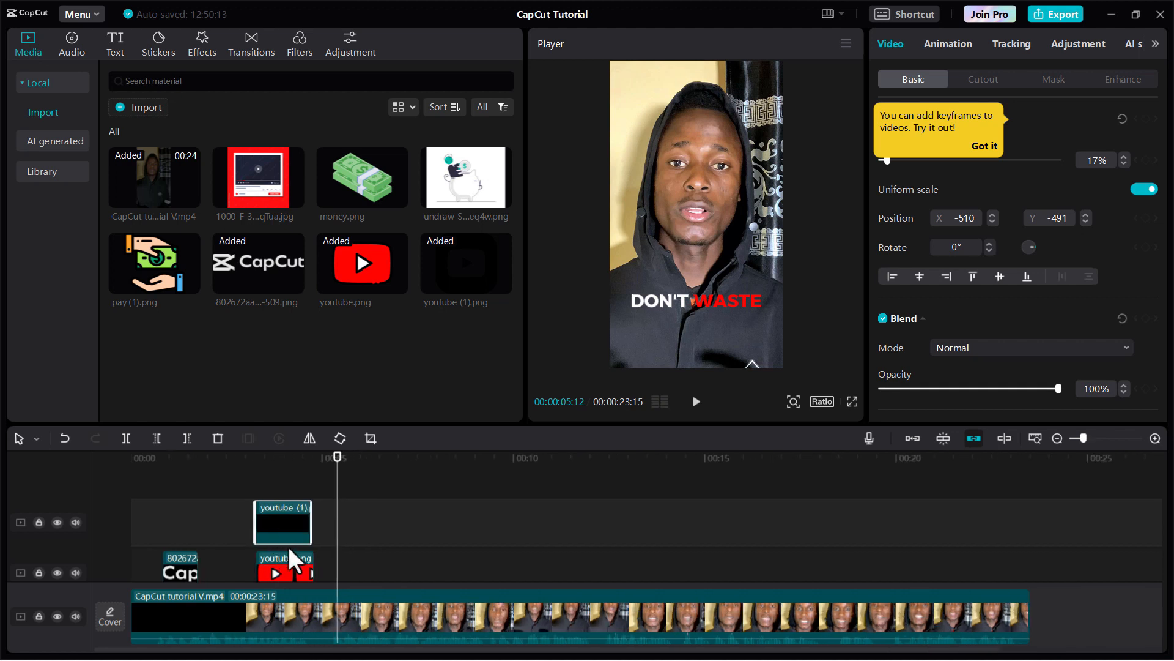
{"action": "scroll", "coordinate": [289, 548], "scroll_direction": "down", "scroll_amount": 3}
{"action": "scroll", "coordinate": [294, 556], "scroll_direction": "down", "scroll_amount": 2}
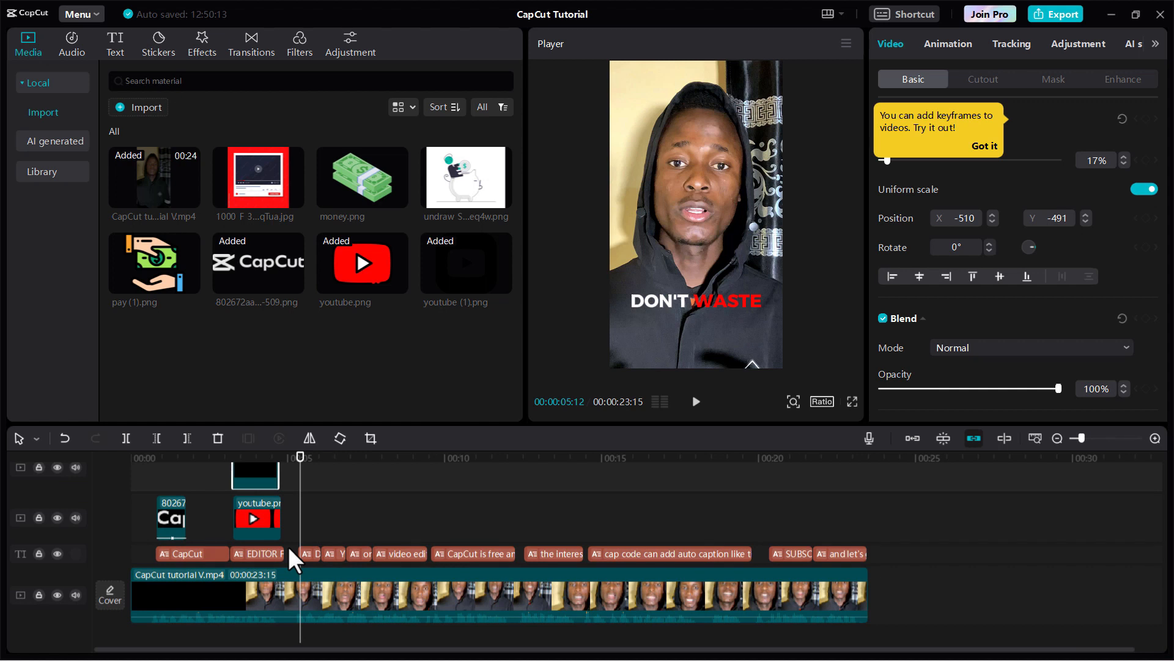
{"action": "left_click", "coordinate": [831, 456]}
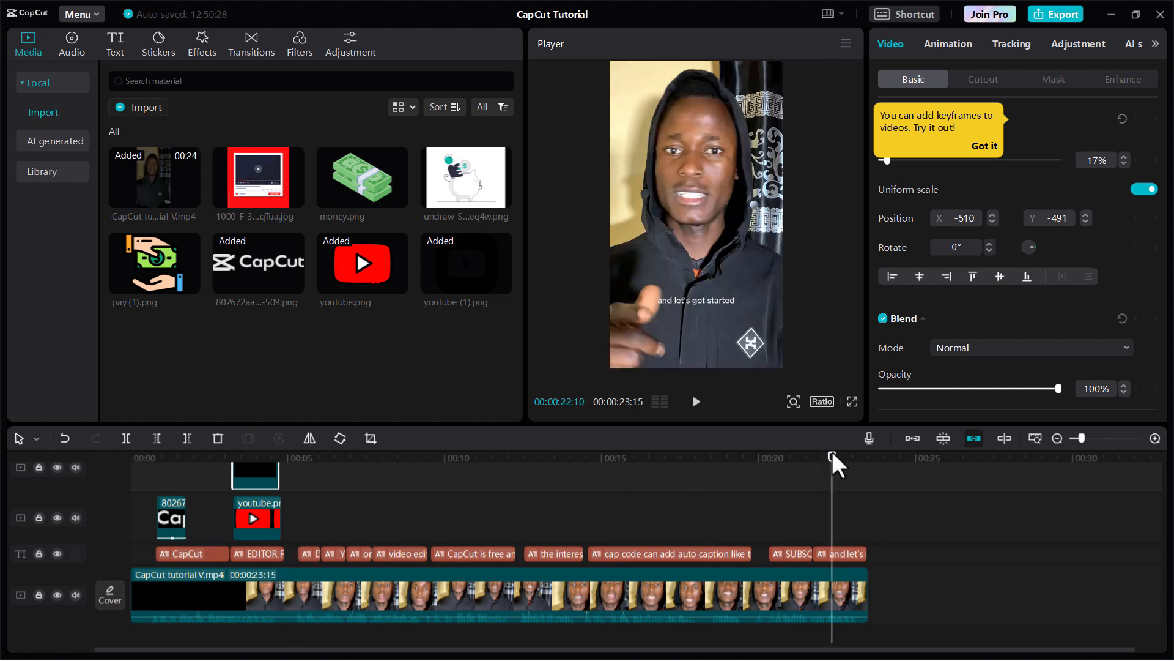
{"action": "left_click_drag", "start_coordinate": [831, 453], "coordinate": [779, 444]}
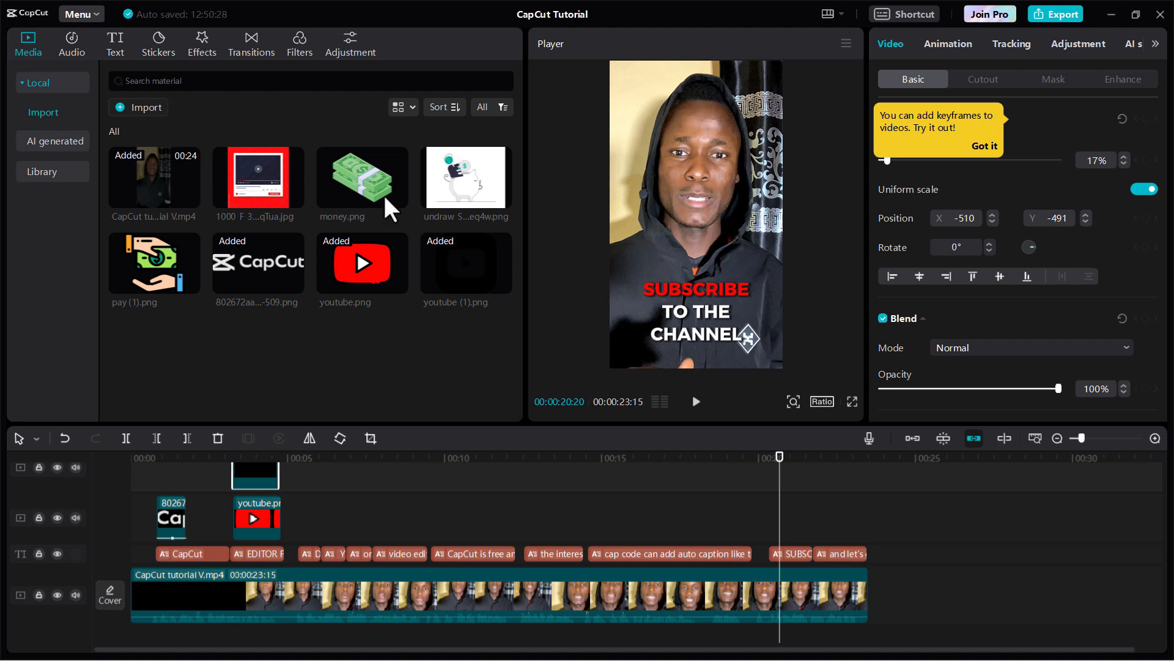
{"action": "left_click", "coordinate": [149, 48]}
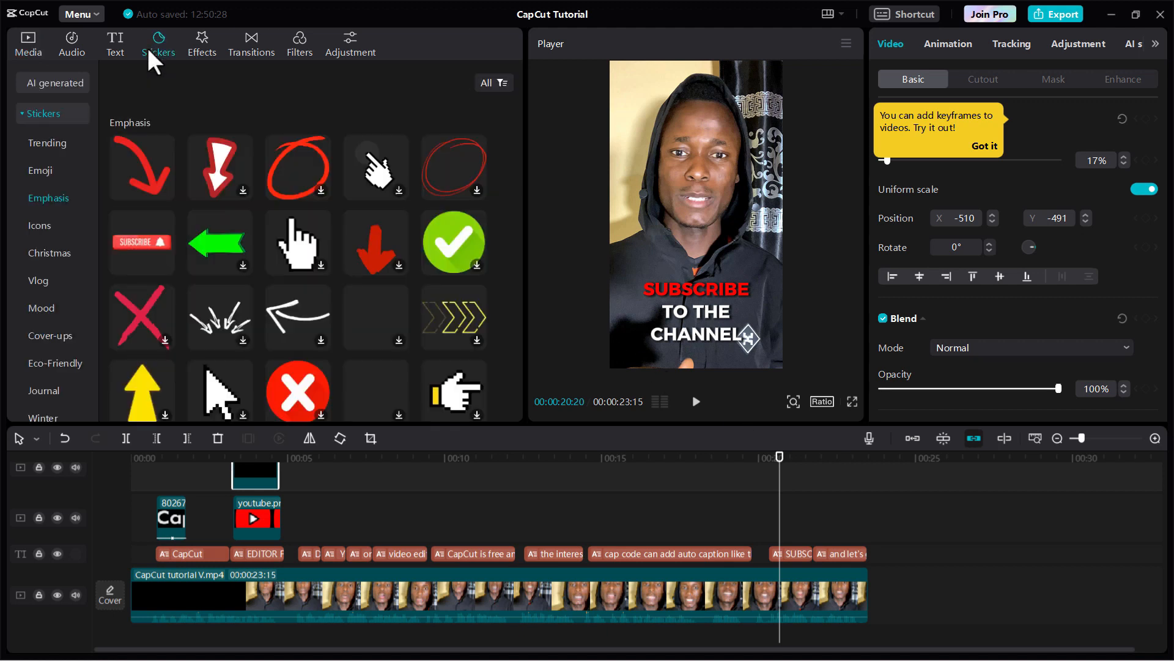
{"action": "key", "text": "ctrl+z"}
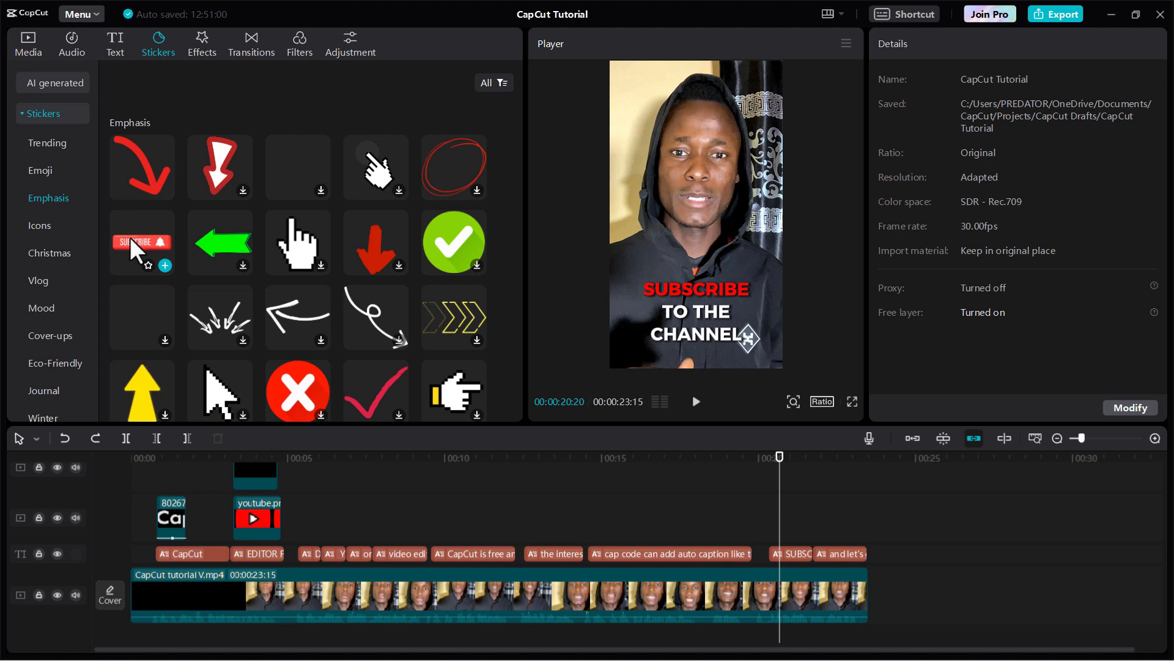
{"action": "left_click_drag", "start_coordinate": [131, 237], "coordinate": [769, 505]}
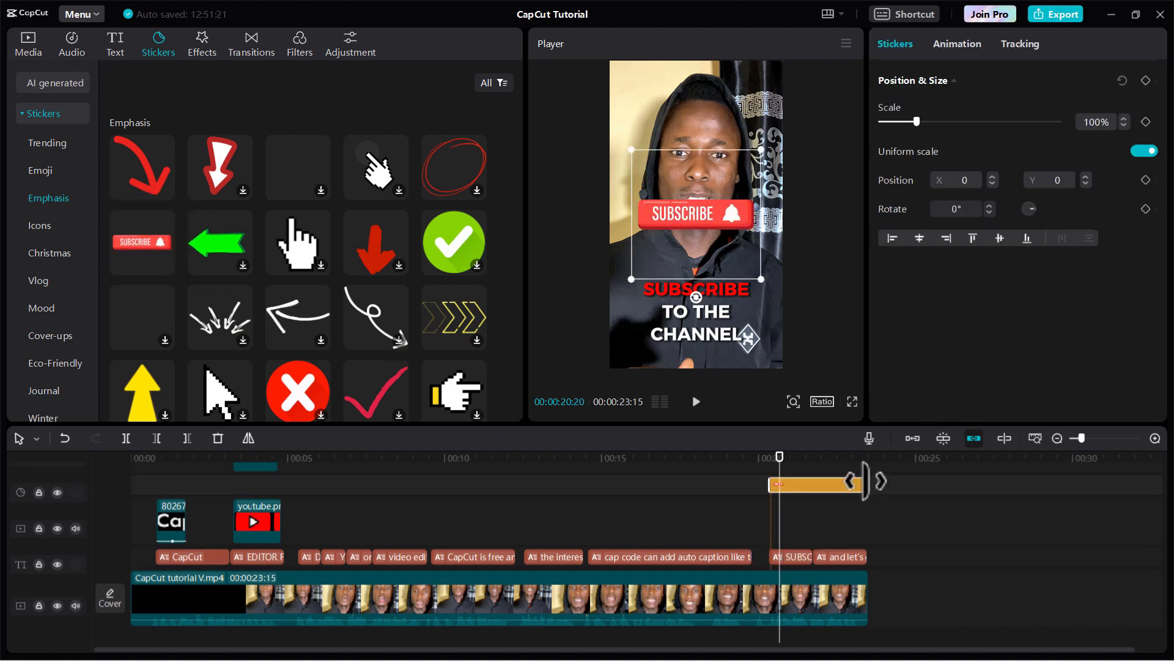
{"action": "left_click_drag", "start_coordinate": [864, 481], "coordinate": [805, 481]}
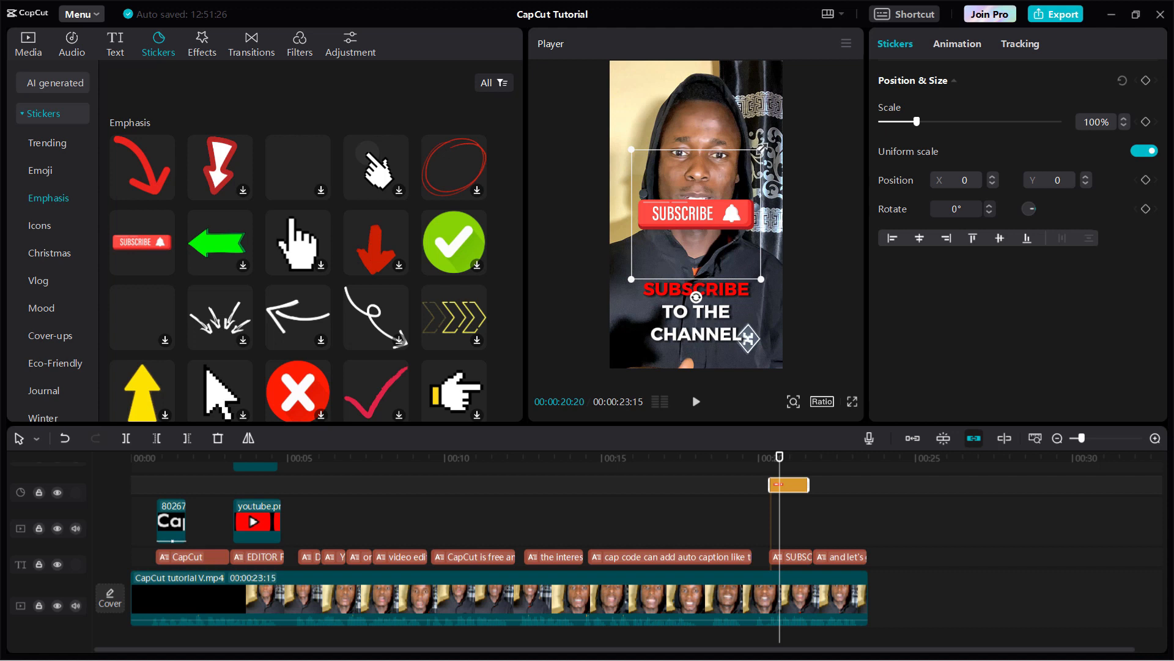
Scale the Subscribe sticker to 81%, position it at X 0, Y -625 just above the caption, and play back the section
{"action": "left_click_drag", "start_coordinate": [761, 149], "coordinate": [766, 195]}
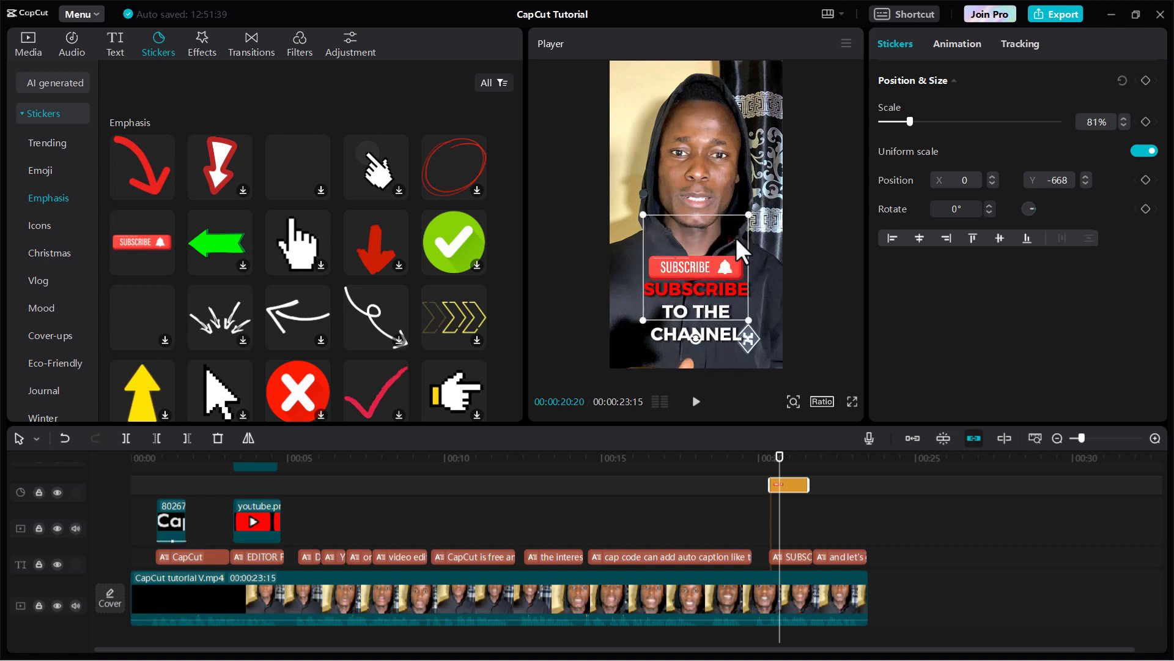
{"action": "left_click_drag", "start_coordinate": [713, 272], "coordinate": [711, 266]}
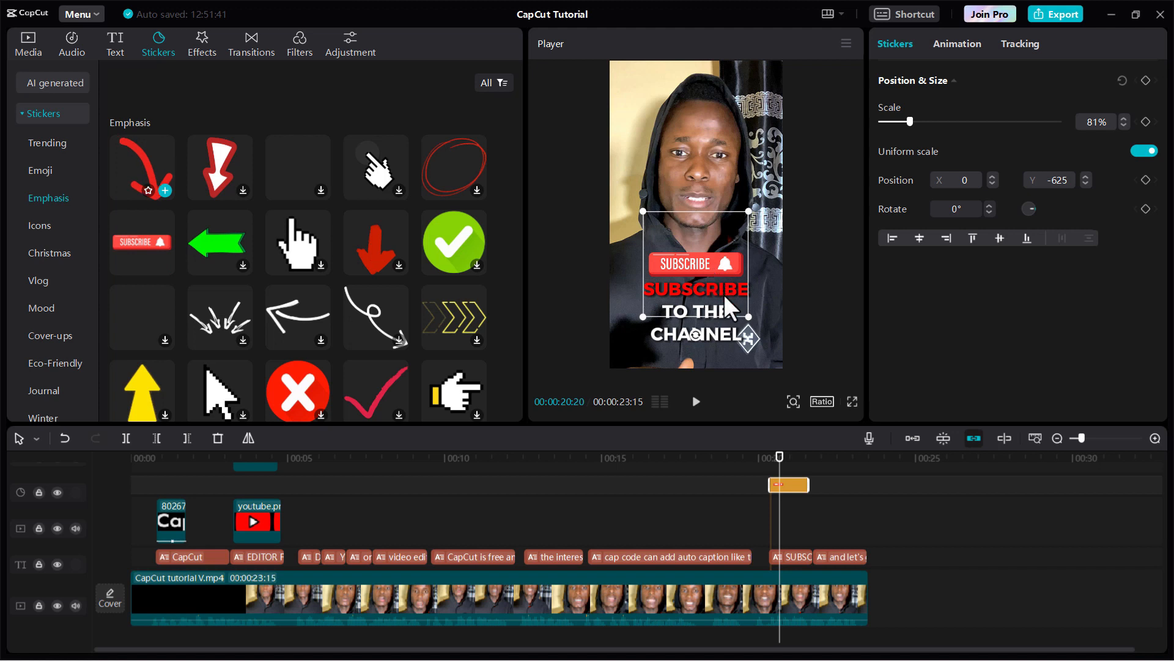
{"action": "left_click", "coordinate": [819, 512]}
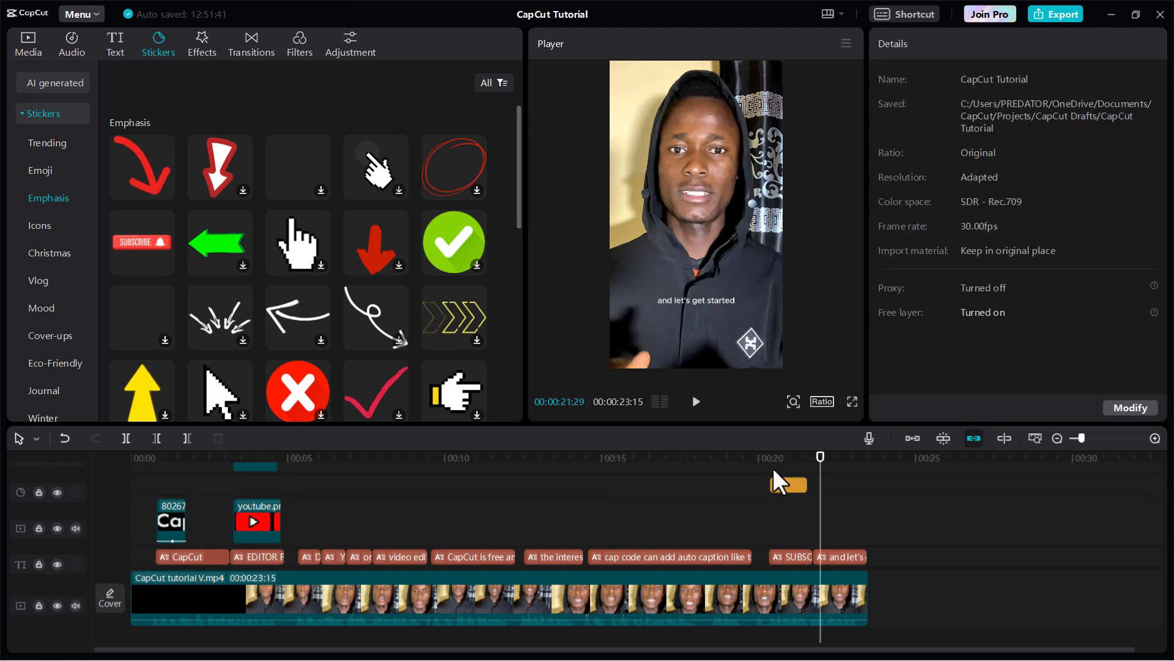
{"action": "left_click", "coordinate": [761, 482]}
{"action": "key", "text": "space"}
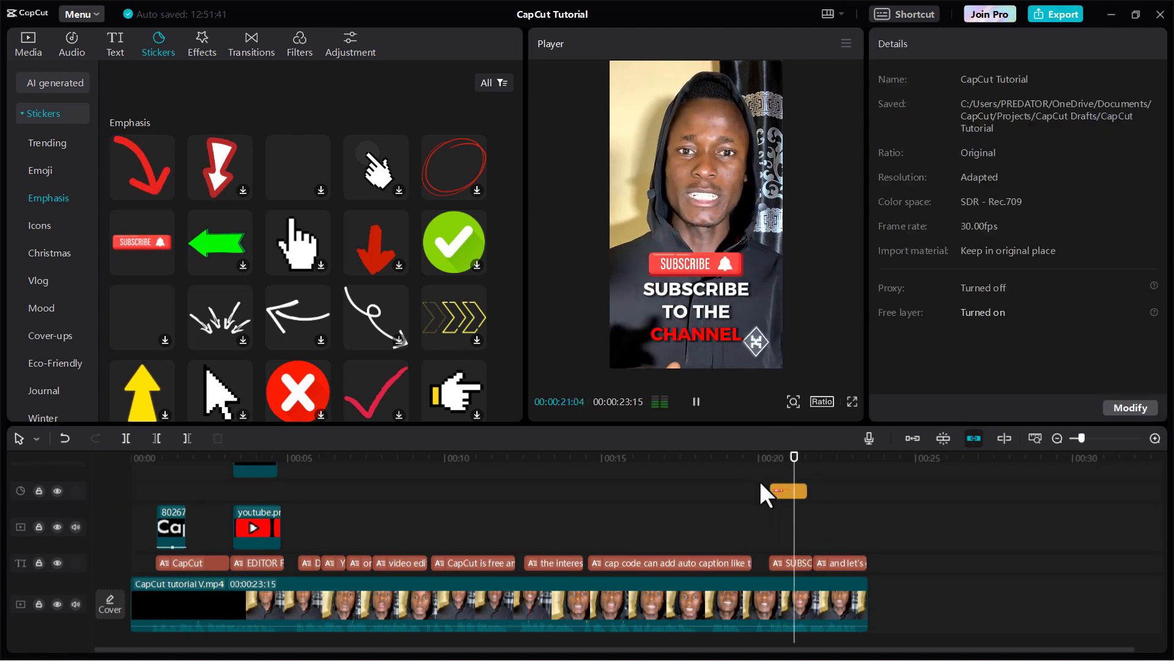
{"action": "key", "text": "space"}
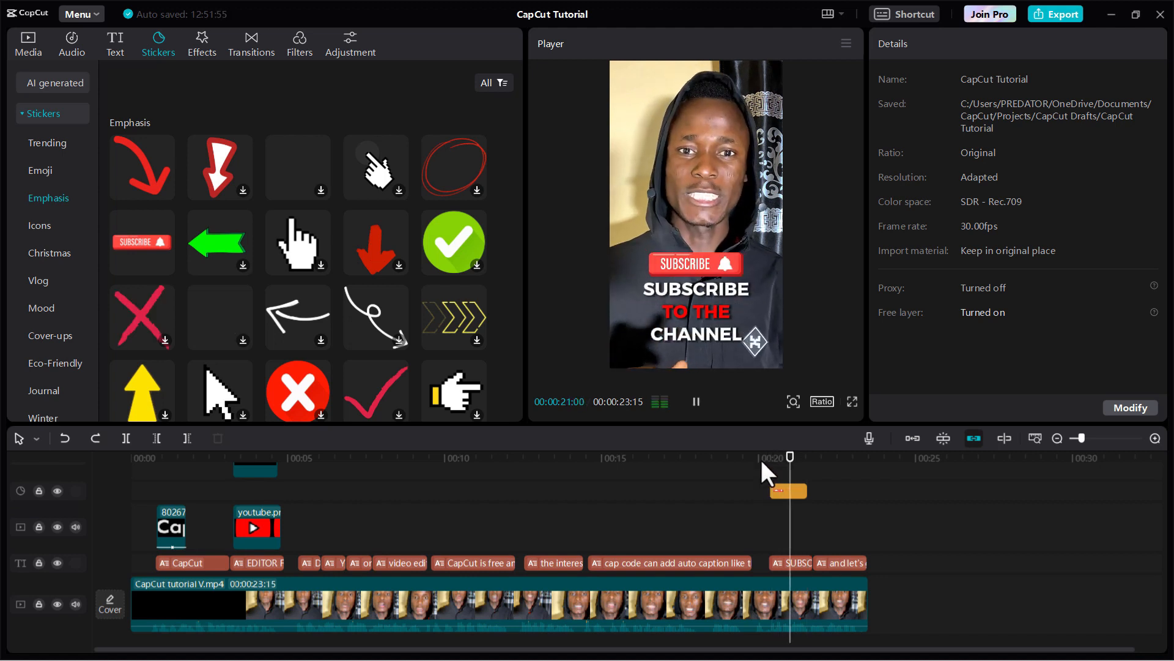